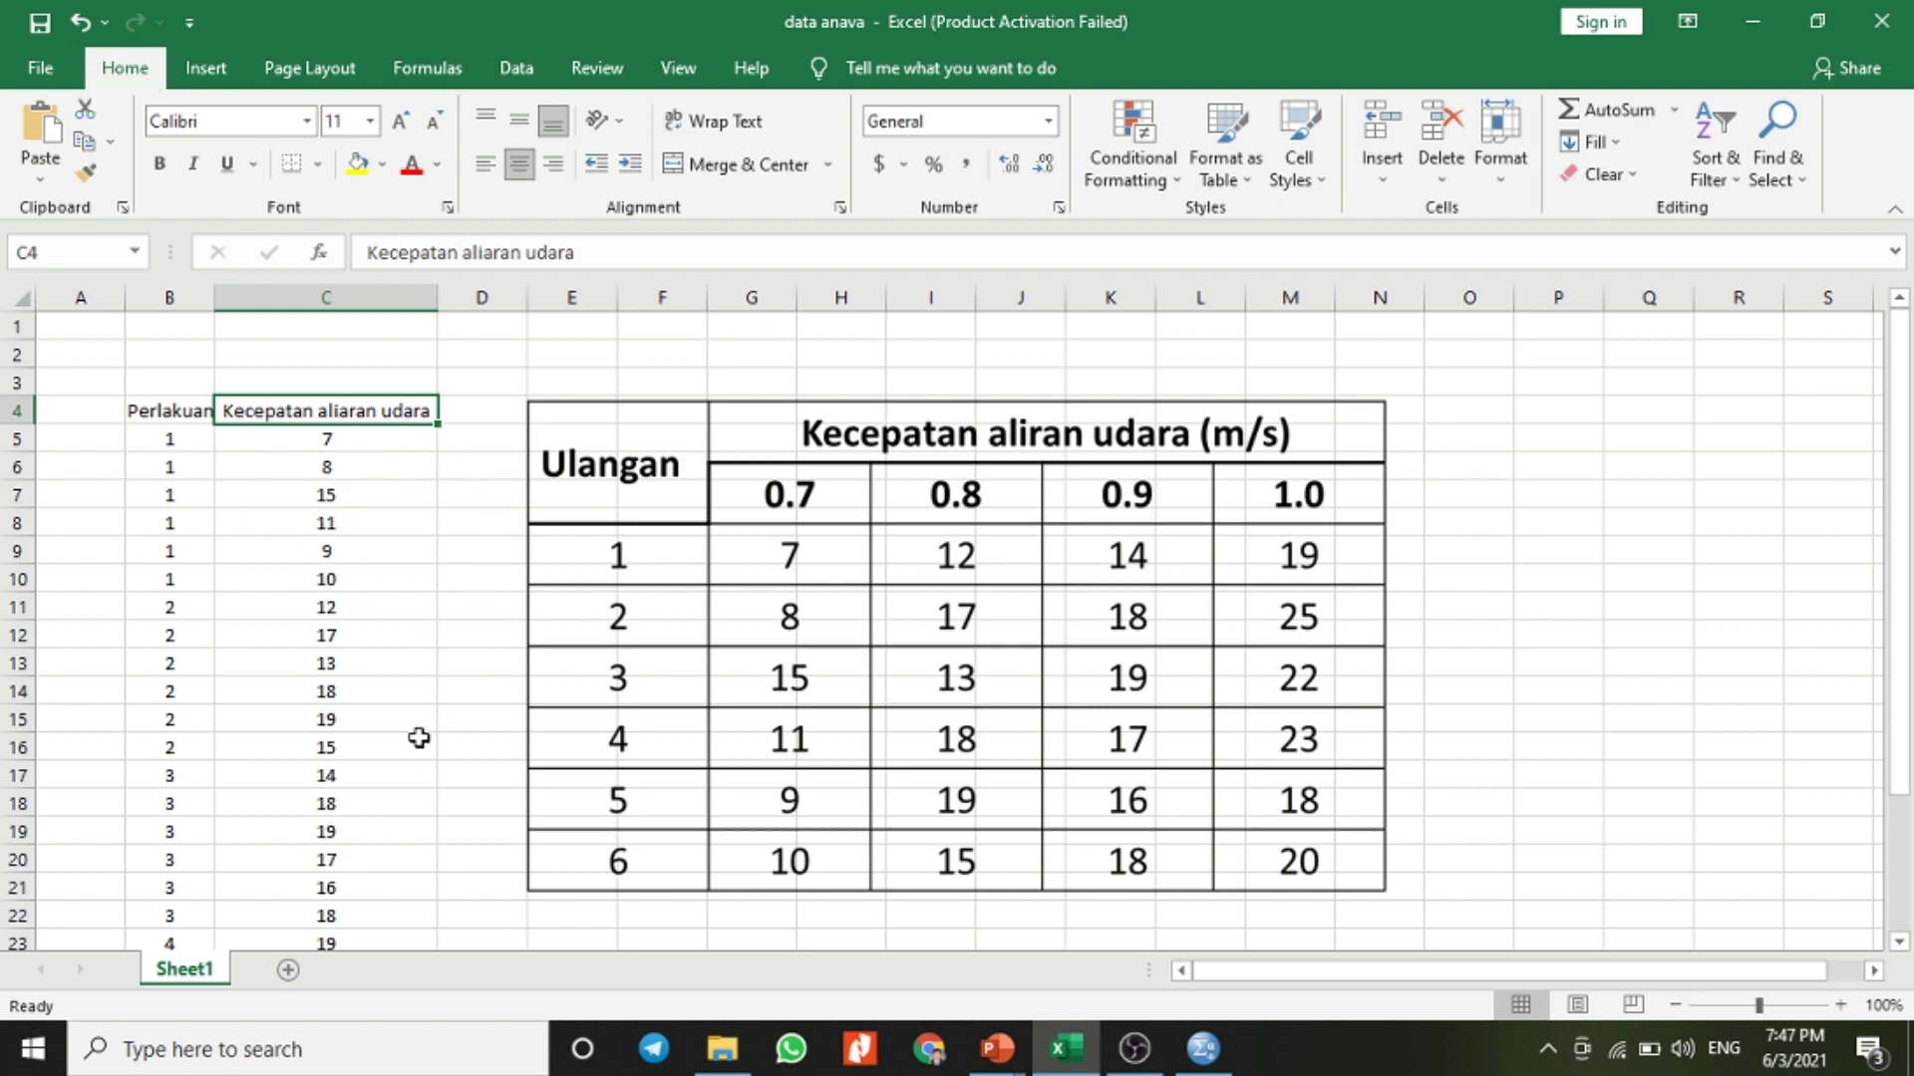
# - Switch to SPSS Statistics and define the first variable in Variable View with the name Perlakuan
pyautogui.click(1203, 1049)
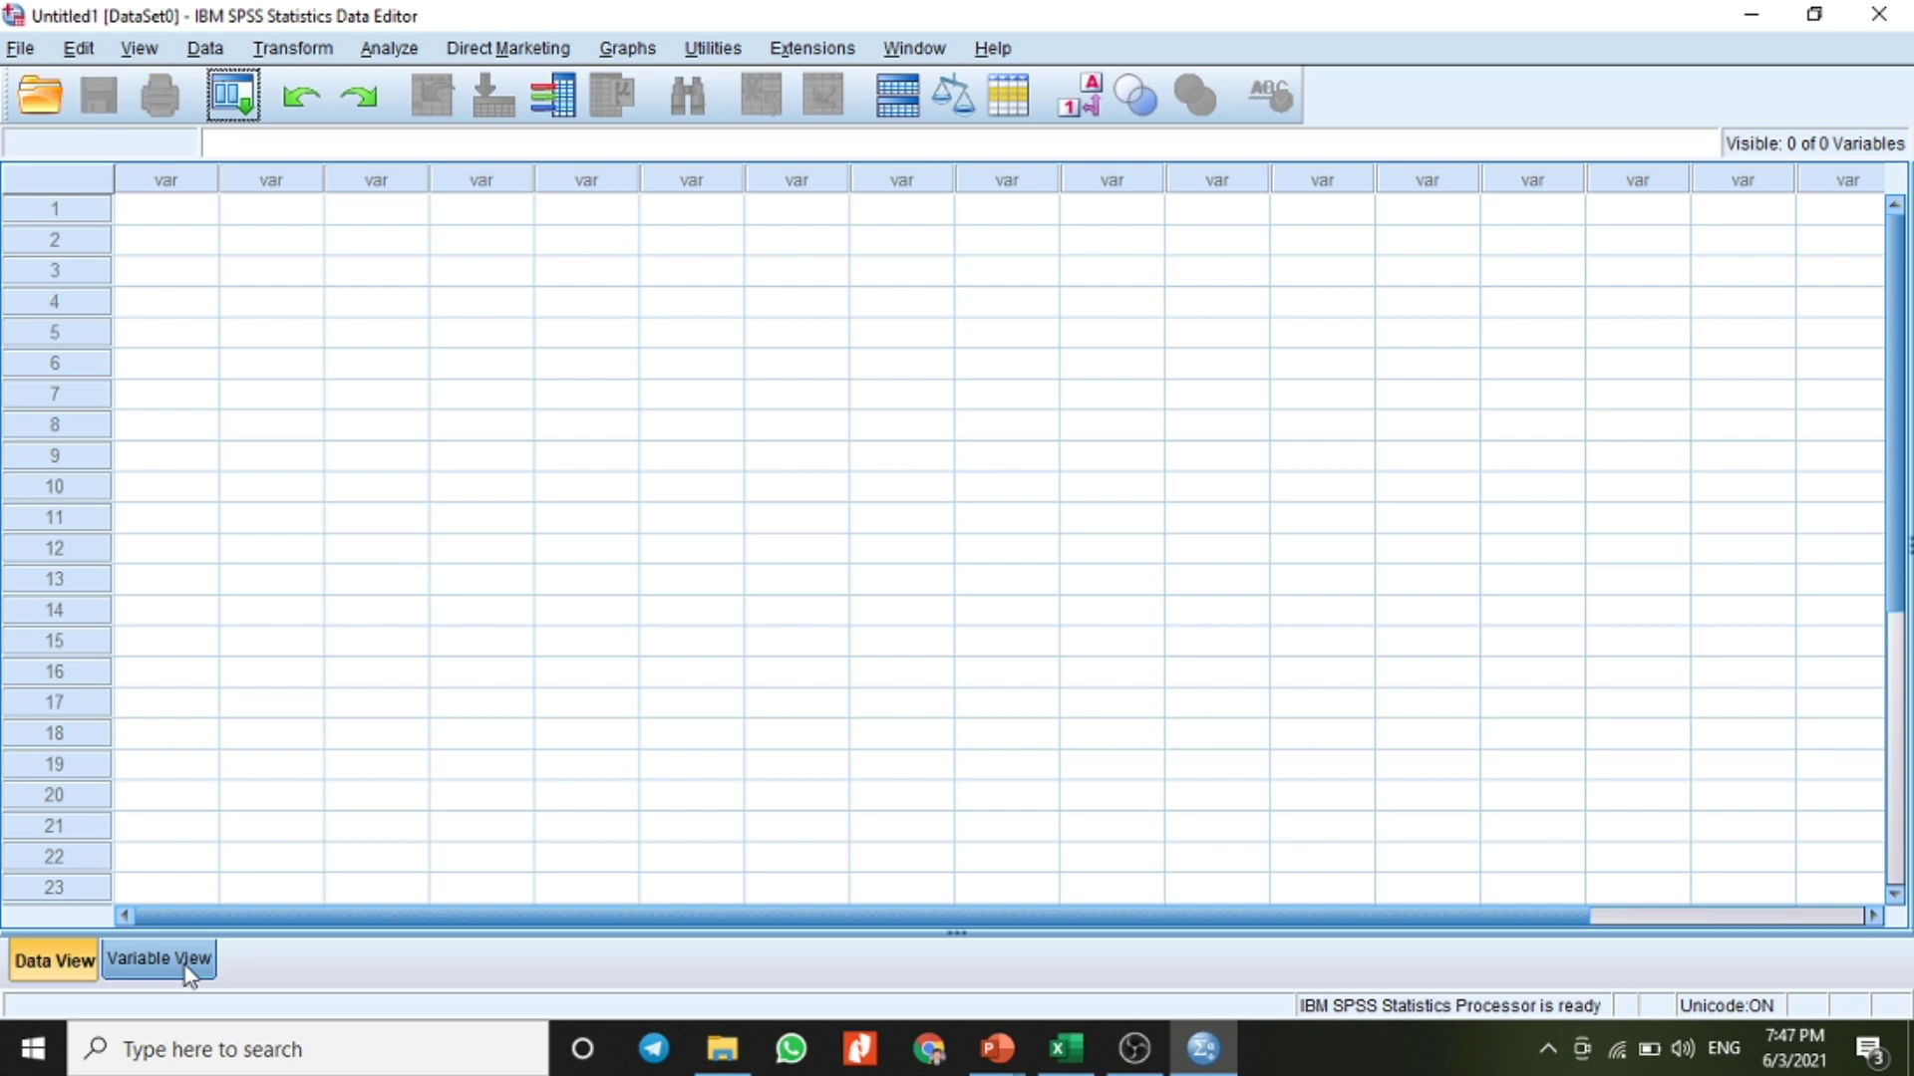
pyautogui.click(159, 958)
pyautogui.click(145, 180)
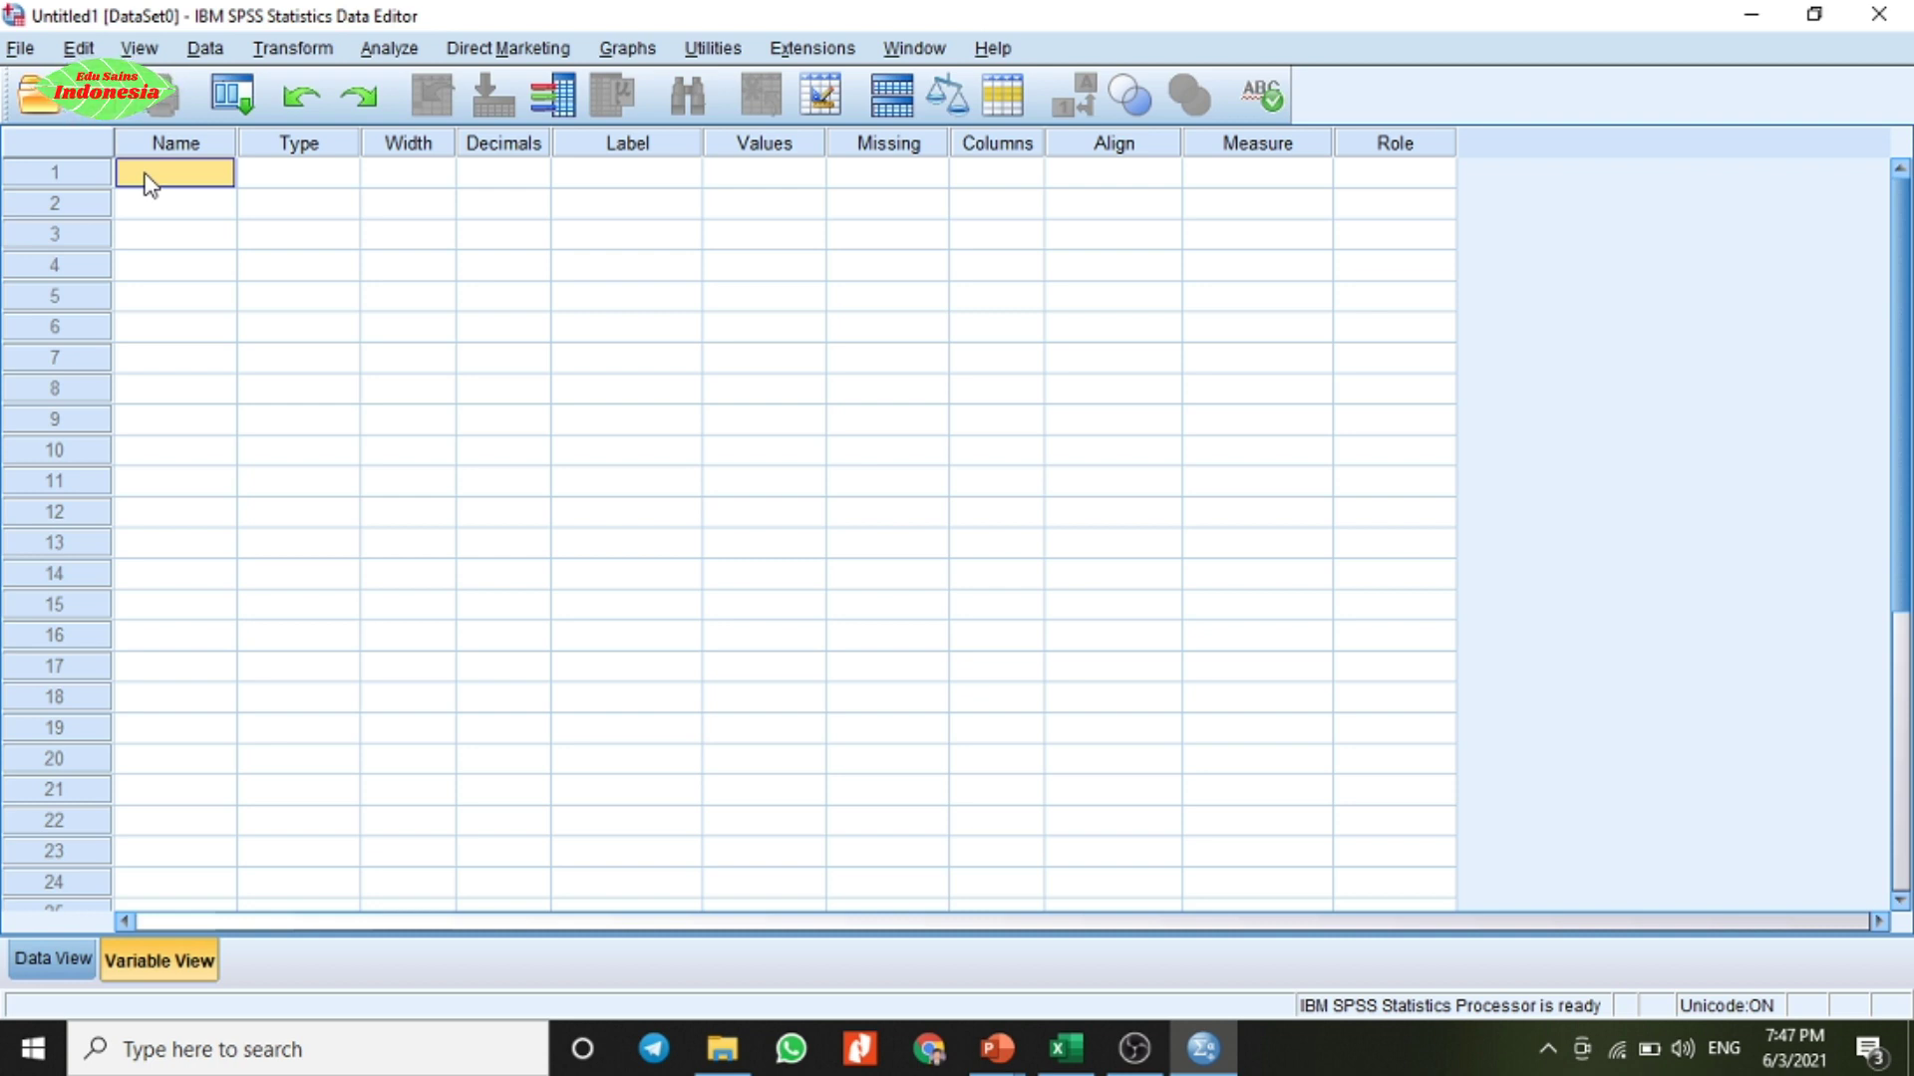
pyautogui.write('Perl')
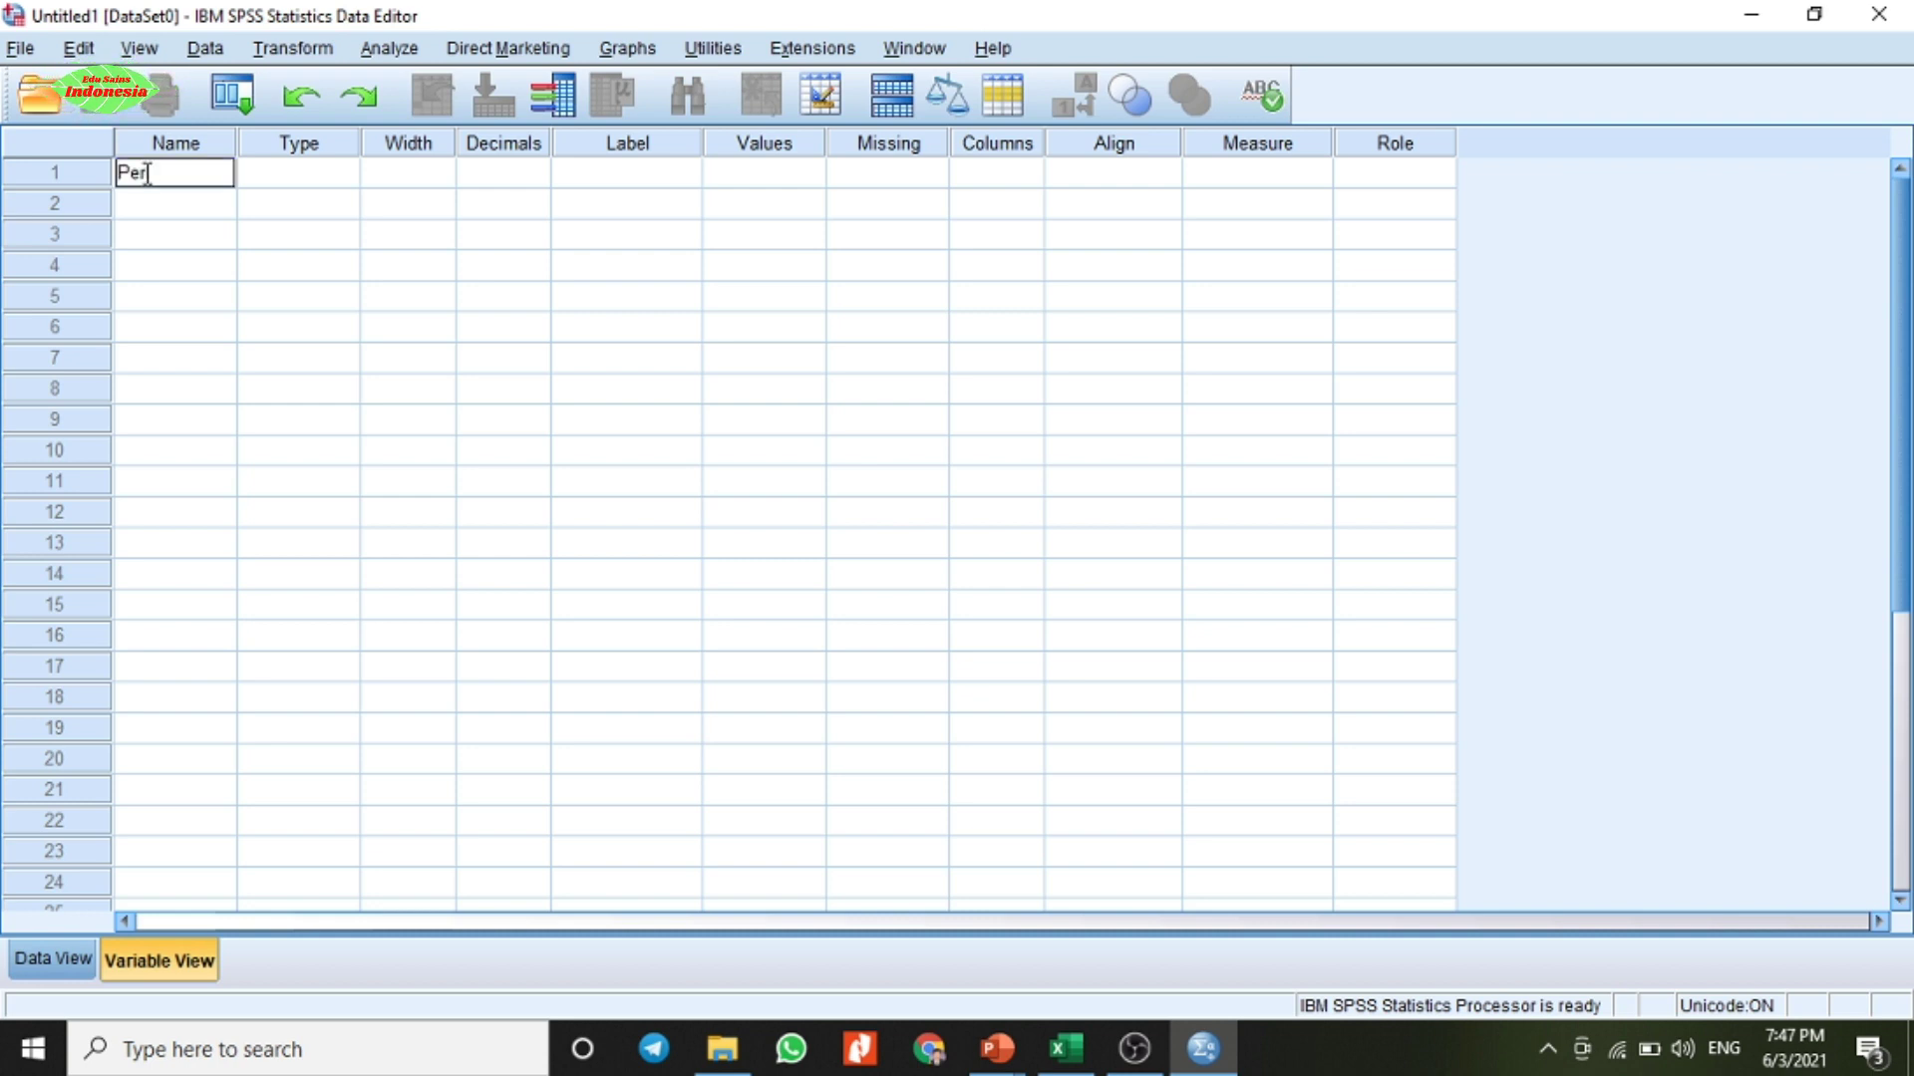
pyautogui.write('akuan')
pyautogui.press('Tab')
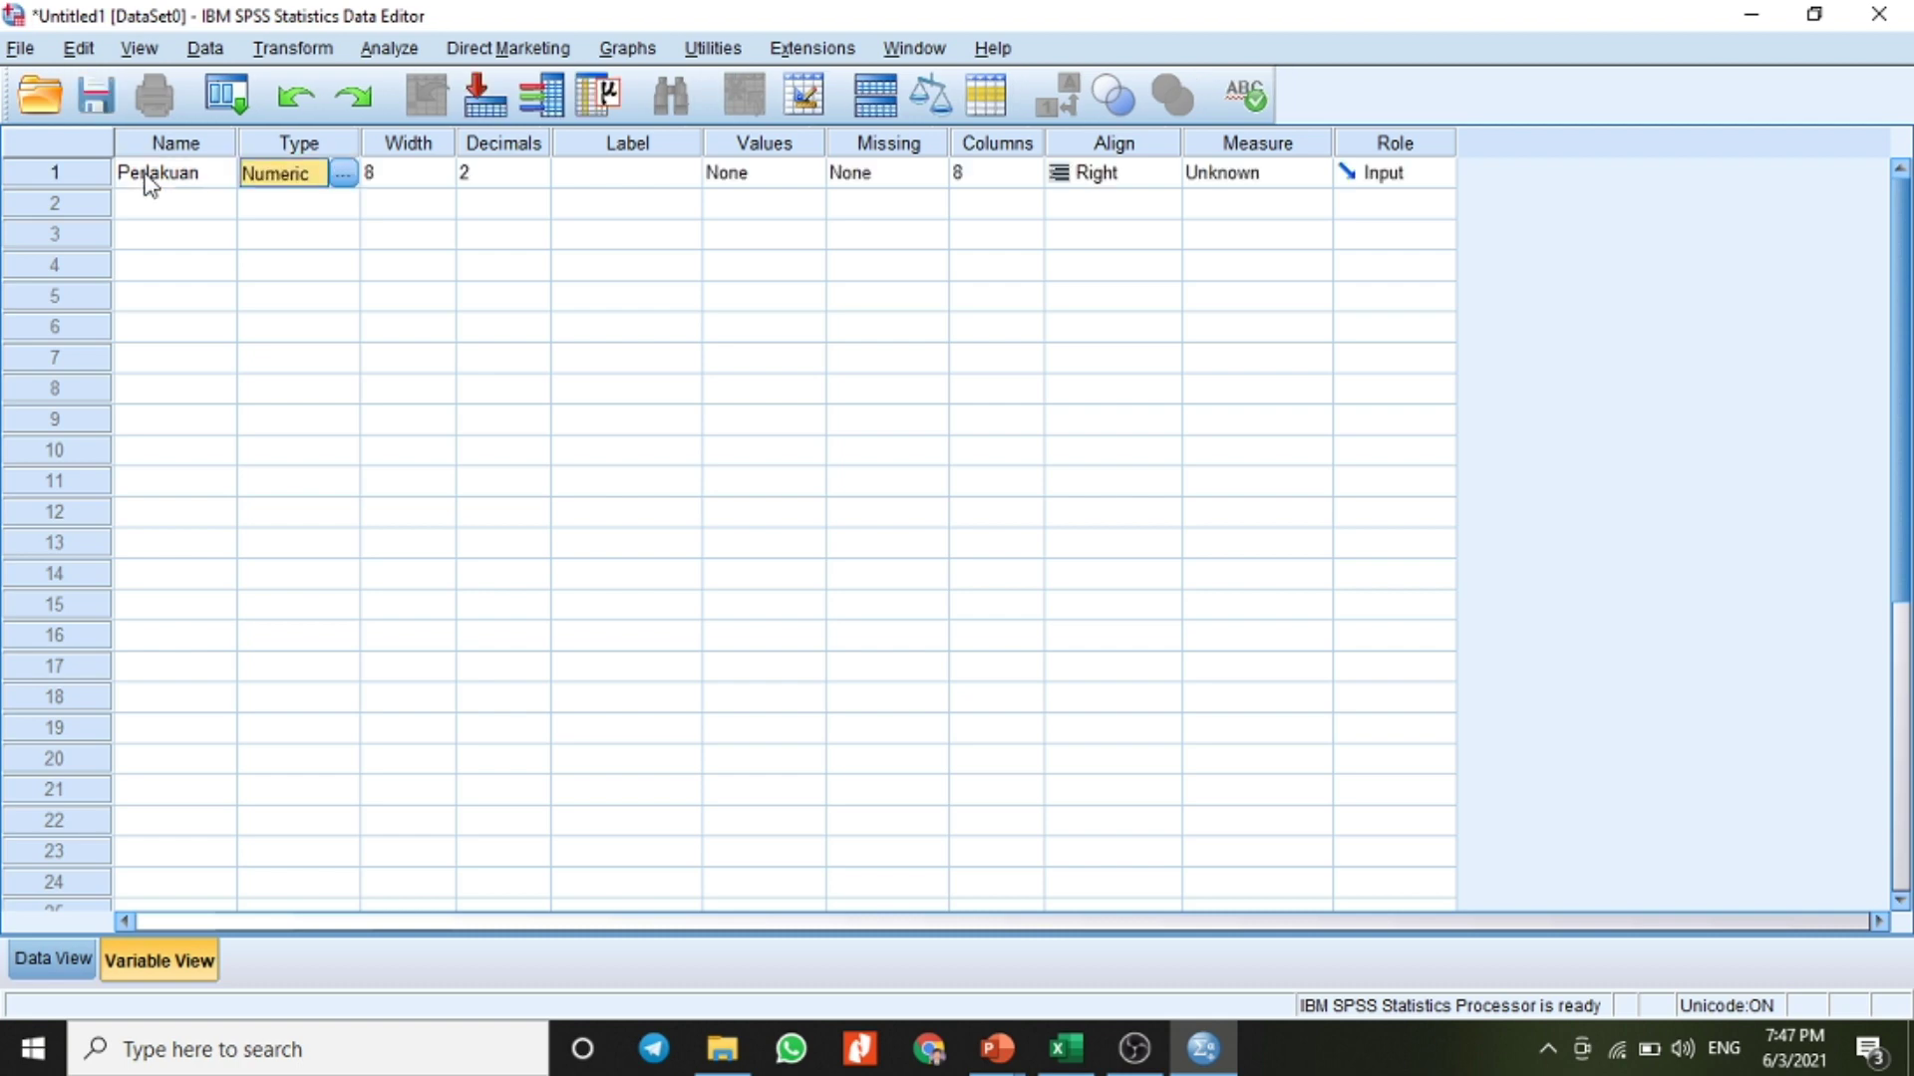
# - Give the Perlakuan variable the label "Aliran Udara"
pyautogui.click(631, 178)
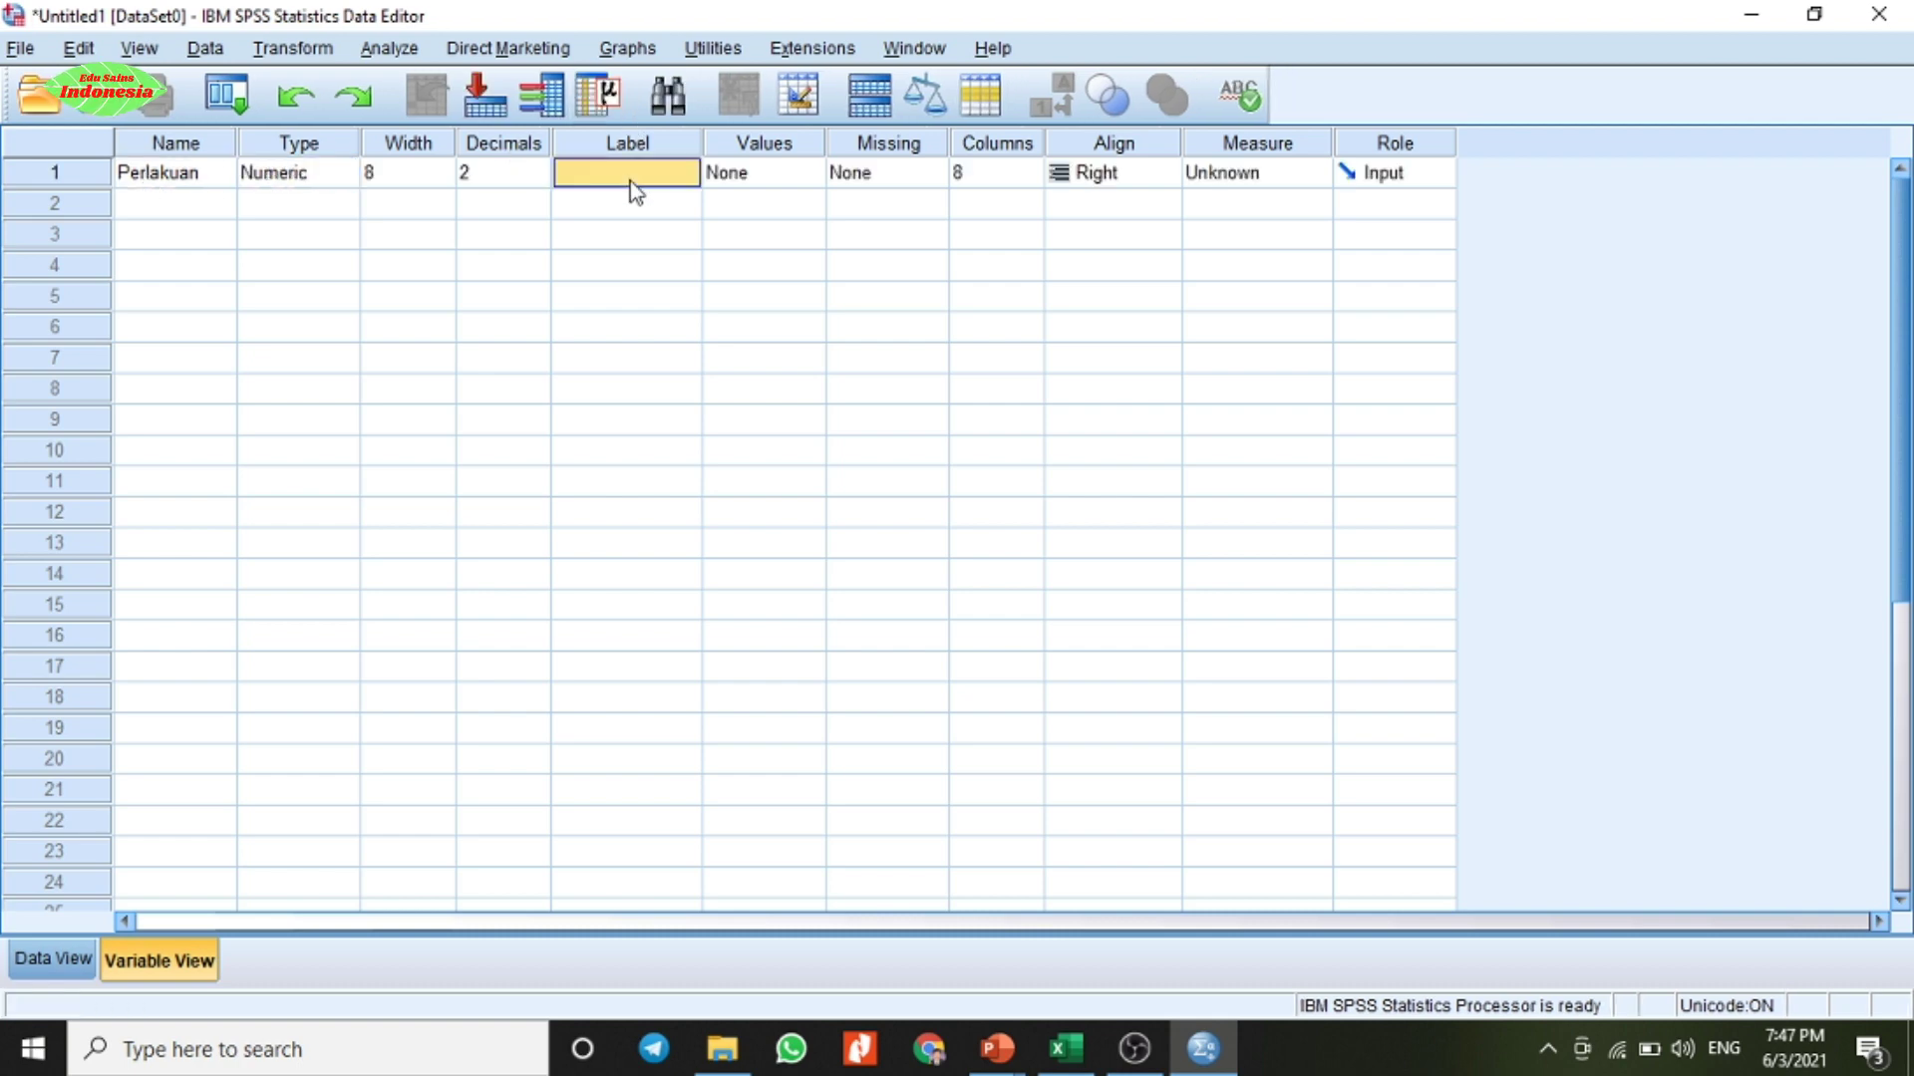
pyautogui.click(631, 175)
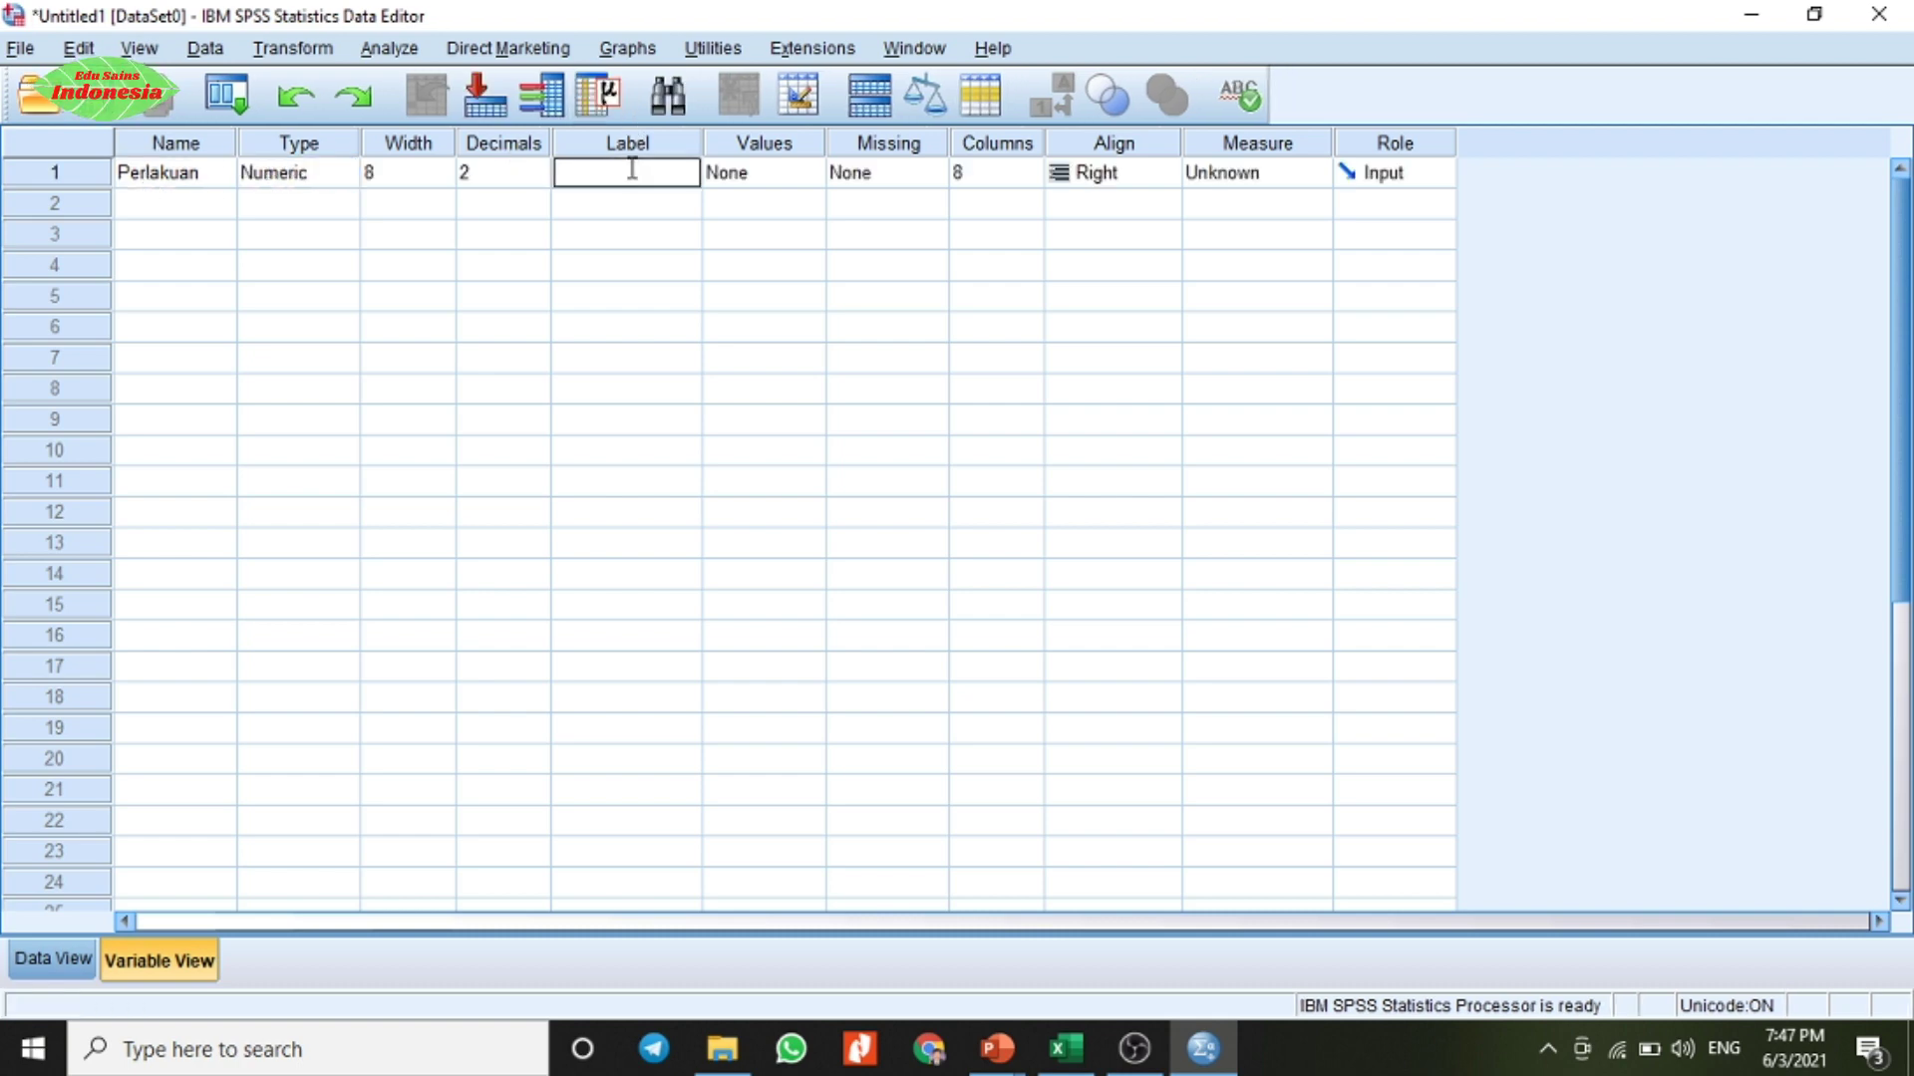
pyautogui.write('A')
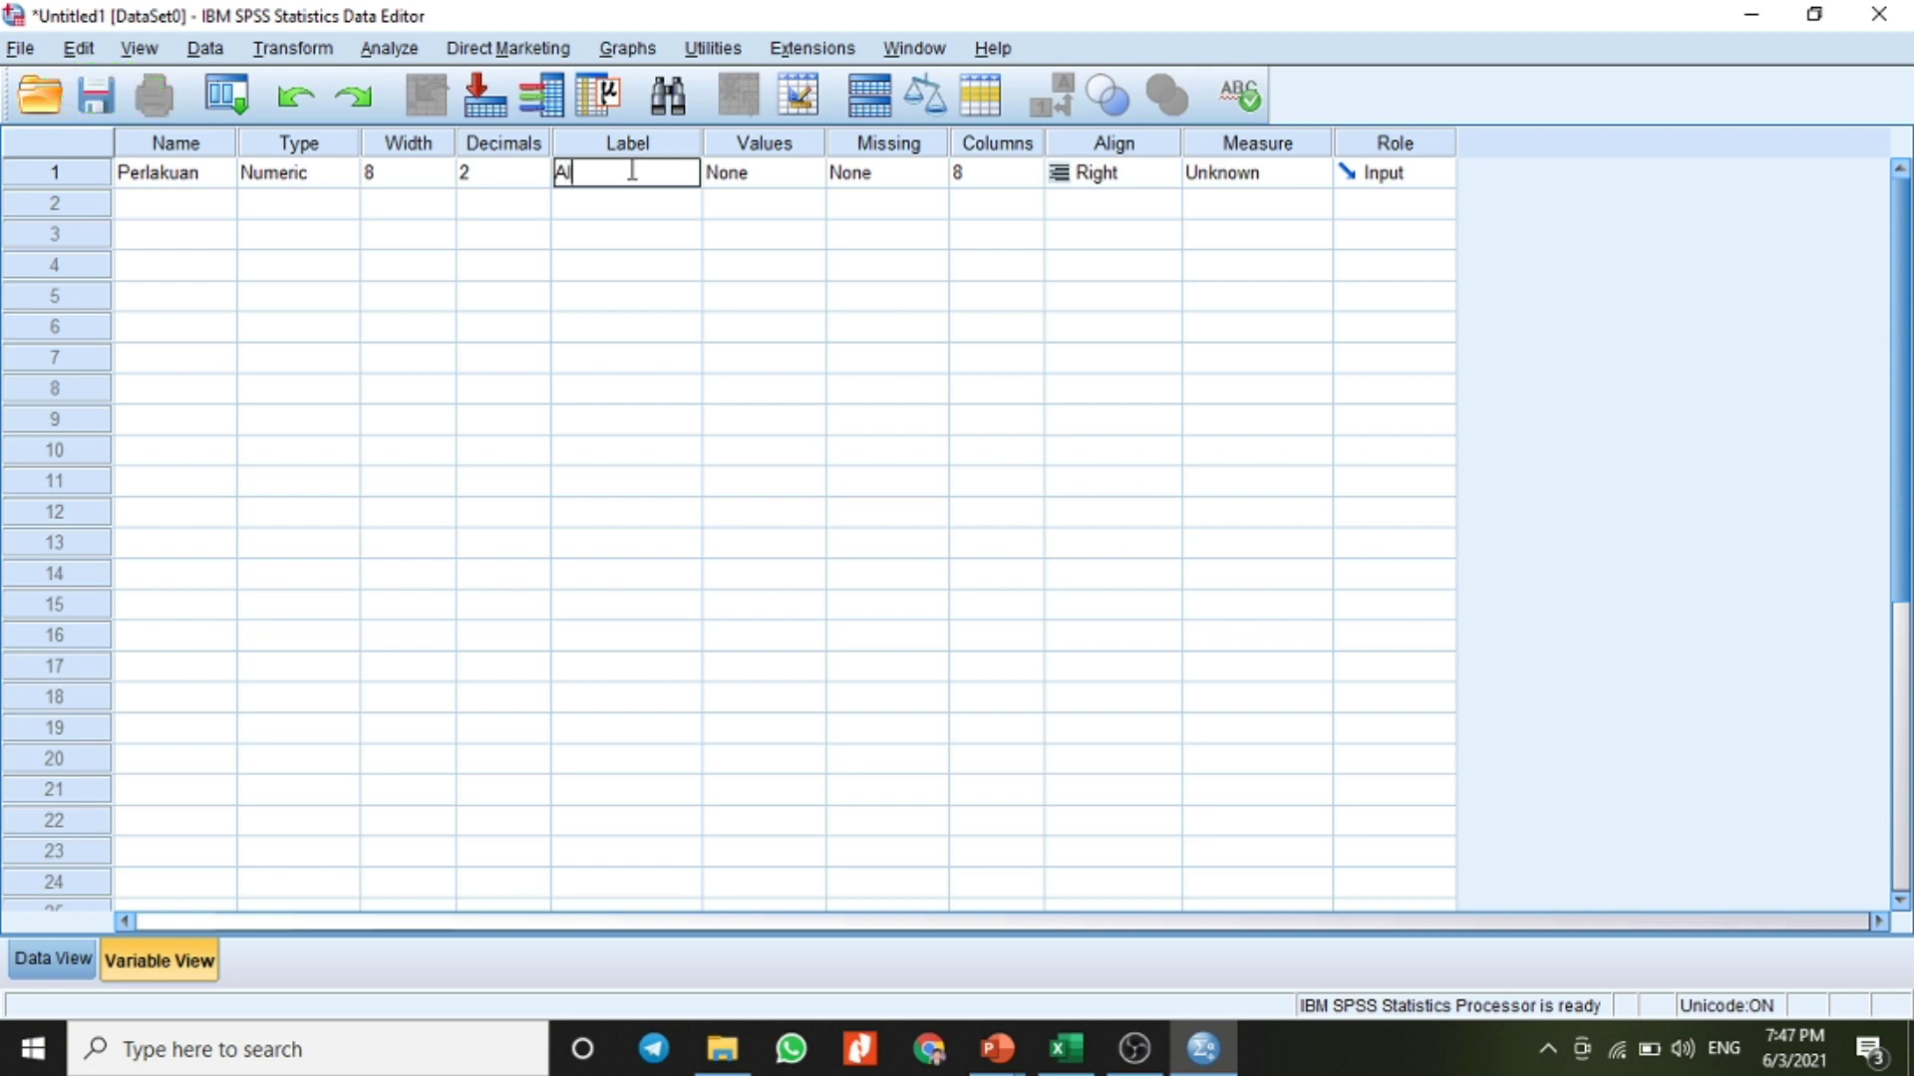
pyautogui.write('liran ')
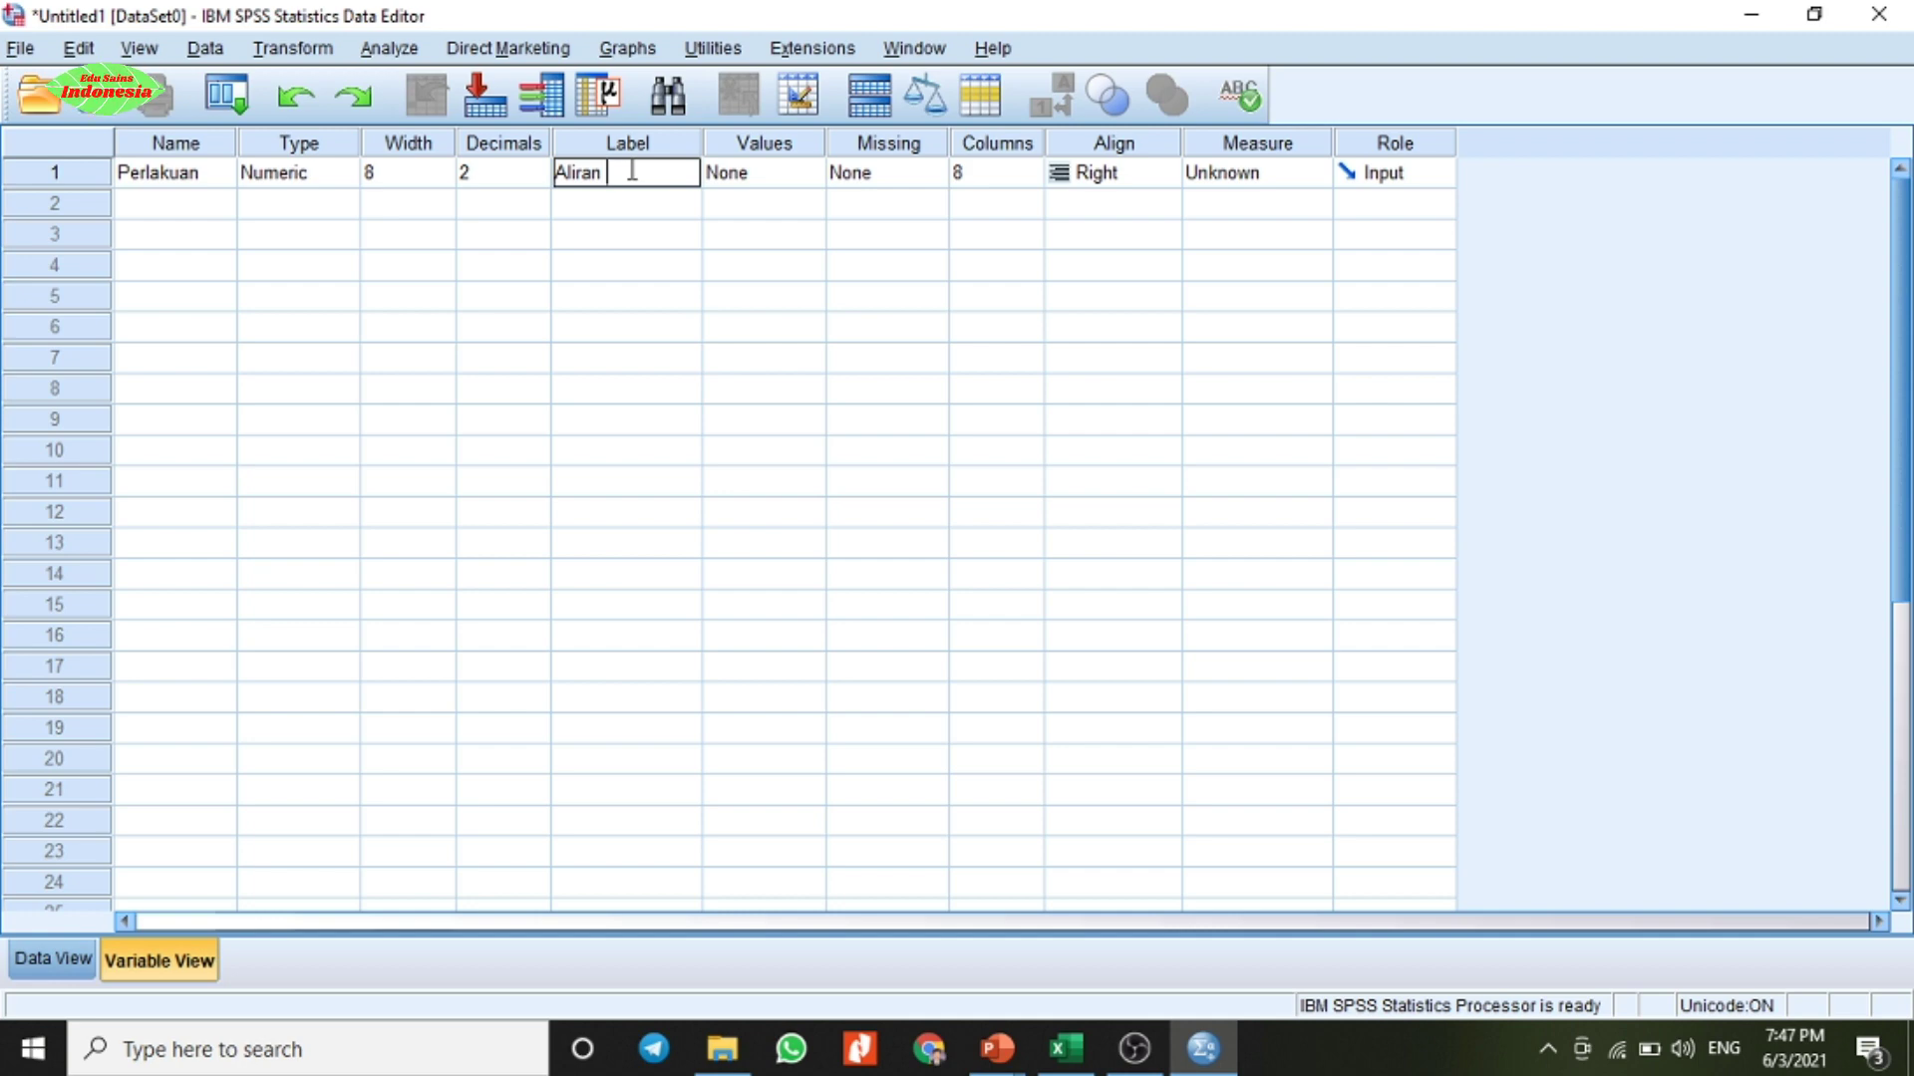
pyautogui.write('udara')
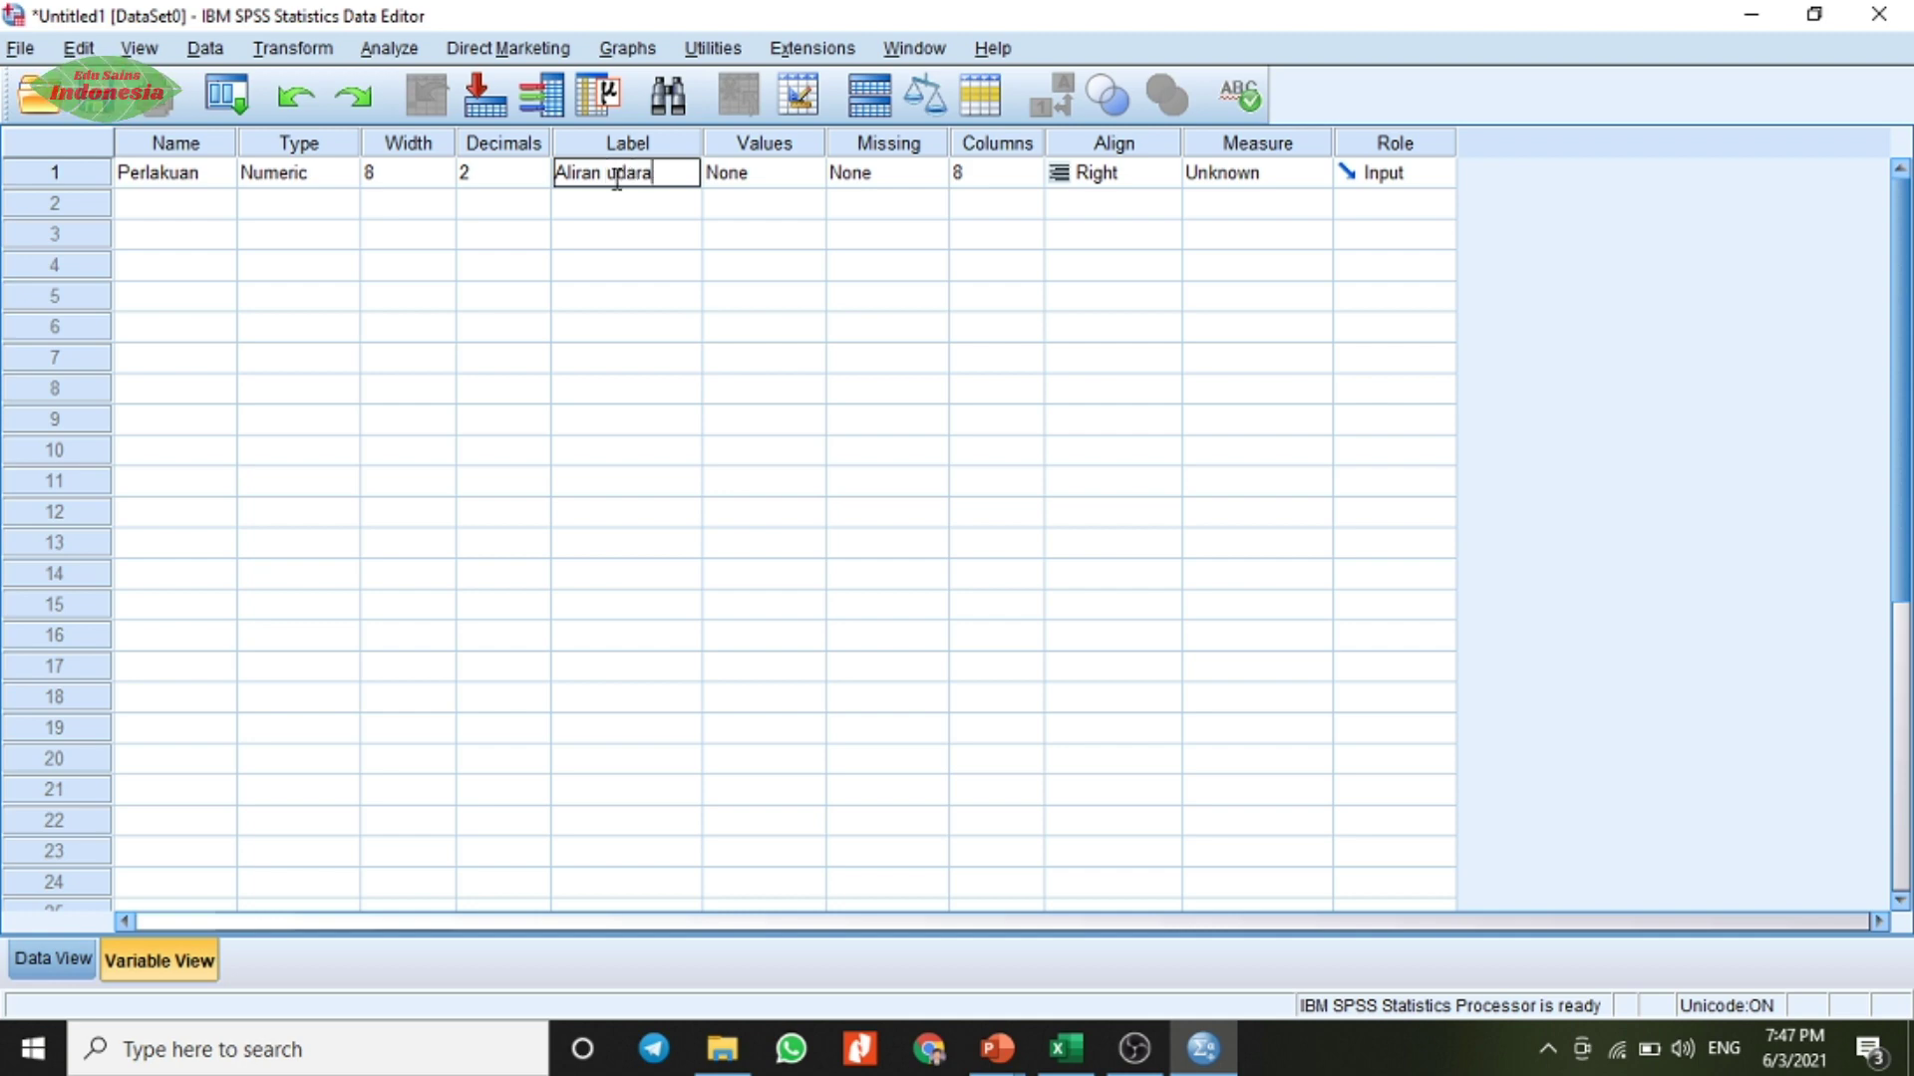
pyautogui.click(616, 180)
pyautogui.press('BackSpace')
pyautogui.write('U')
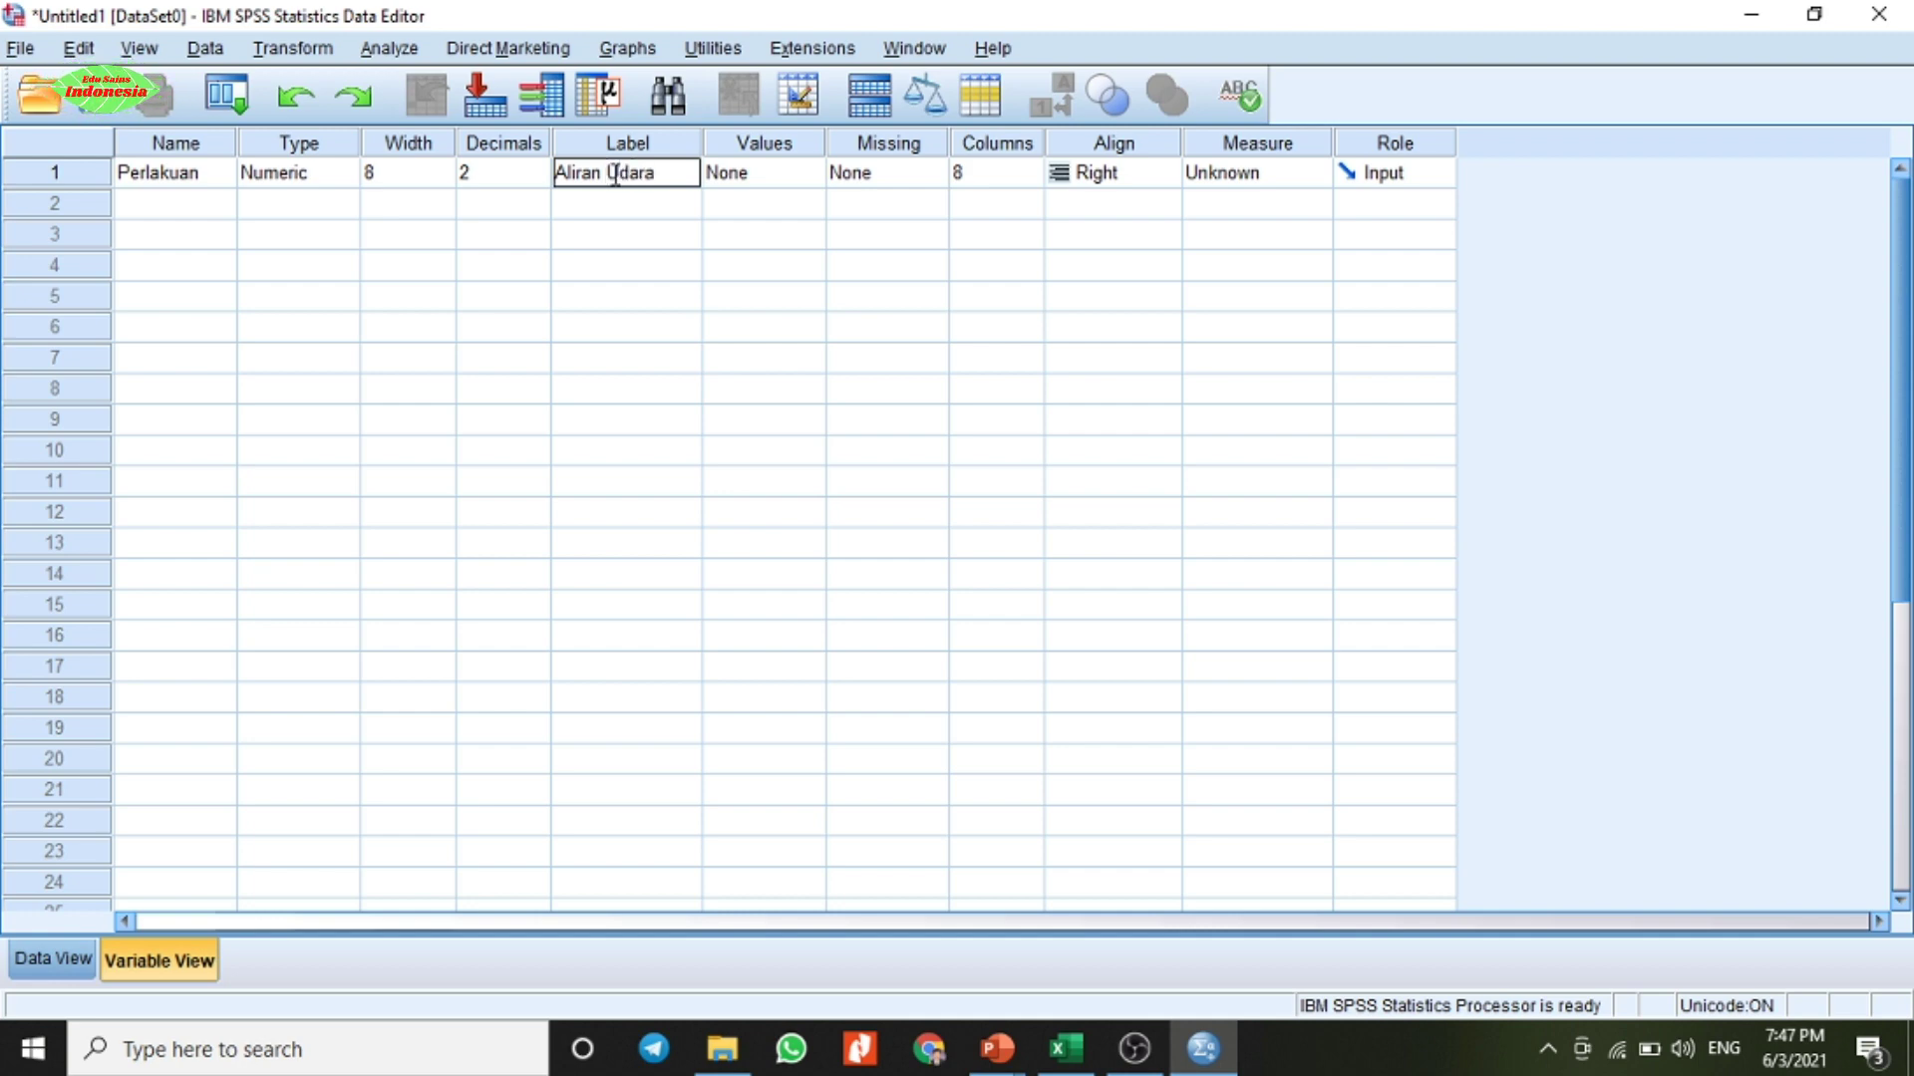
# - Open the value labels of Perlakuan and add value 1 with the label "0.8 m/s"
pyautogui.click(783, 157)
pyautogui.click(785, 183)
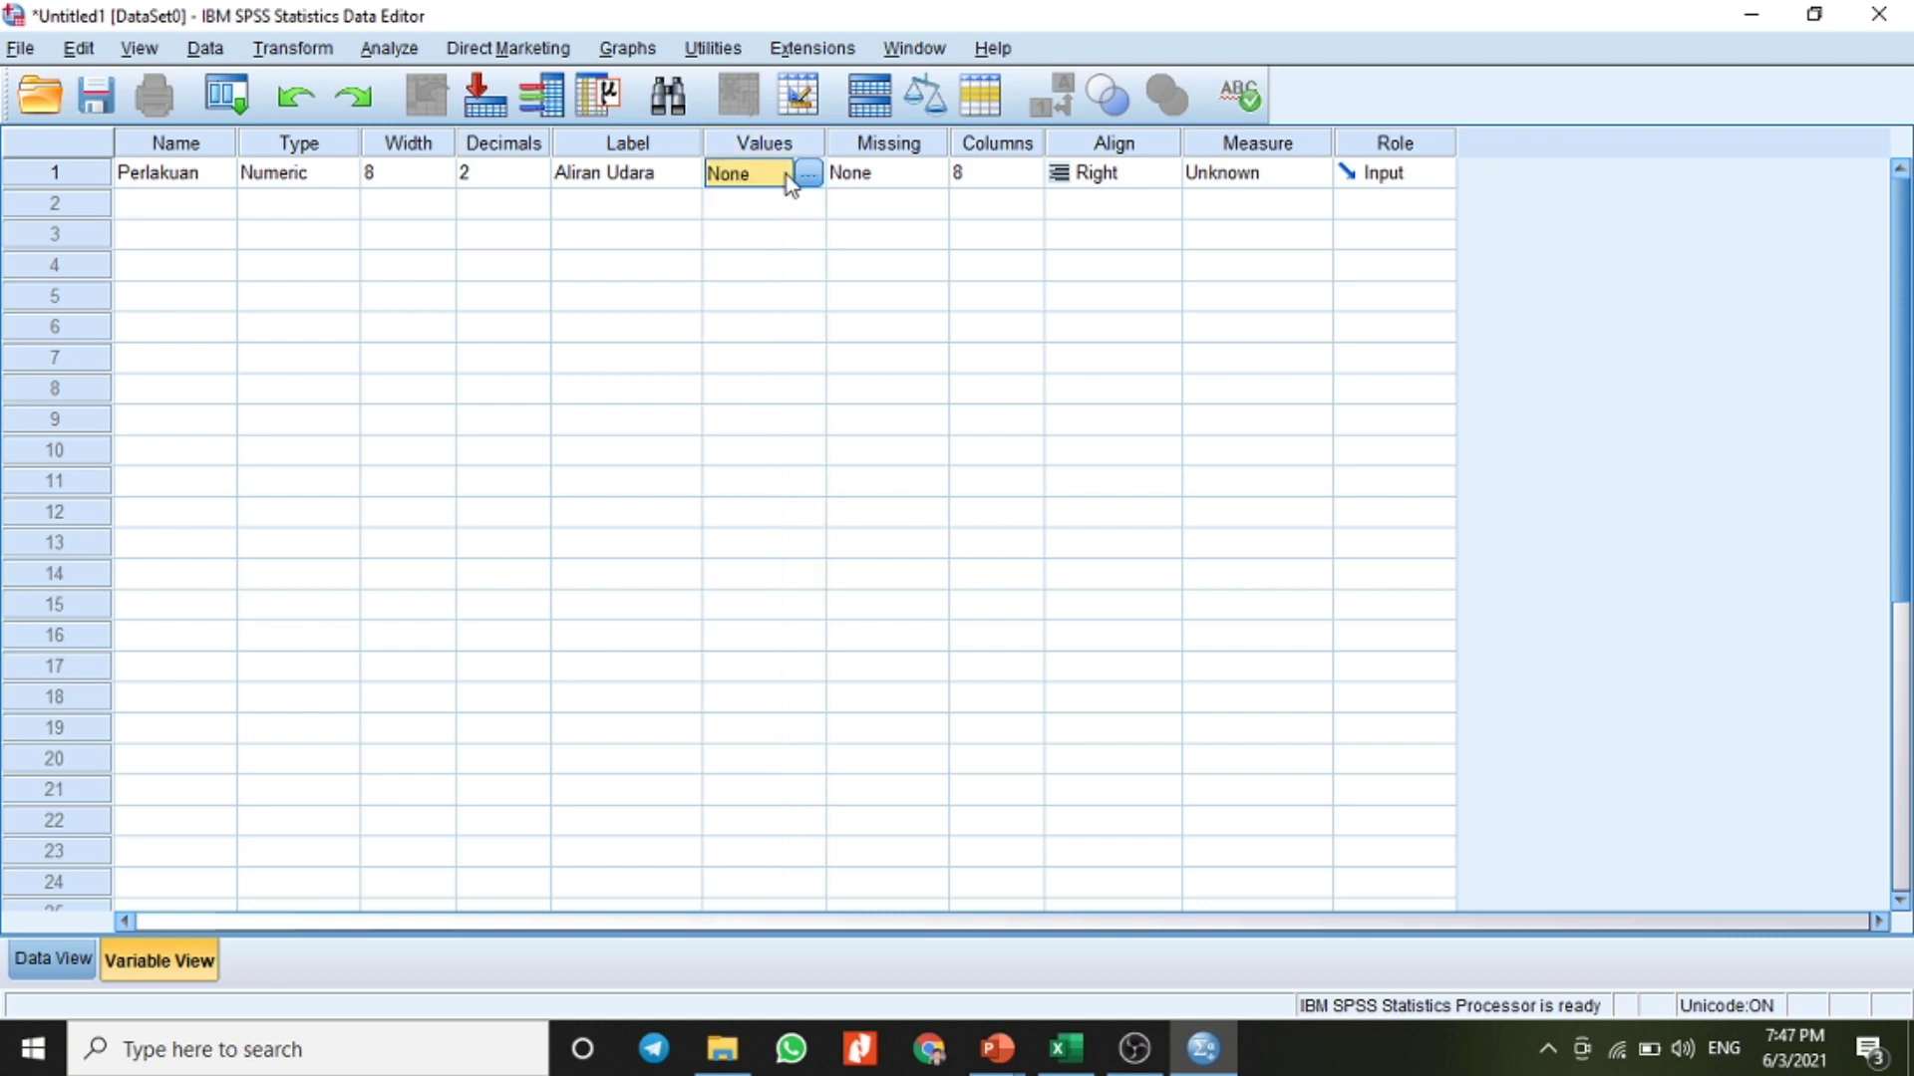
pyautogui.click(808, 175)
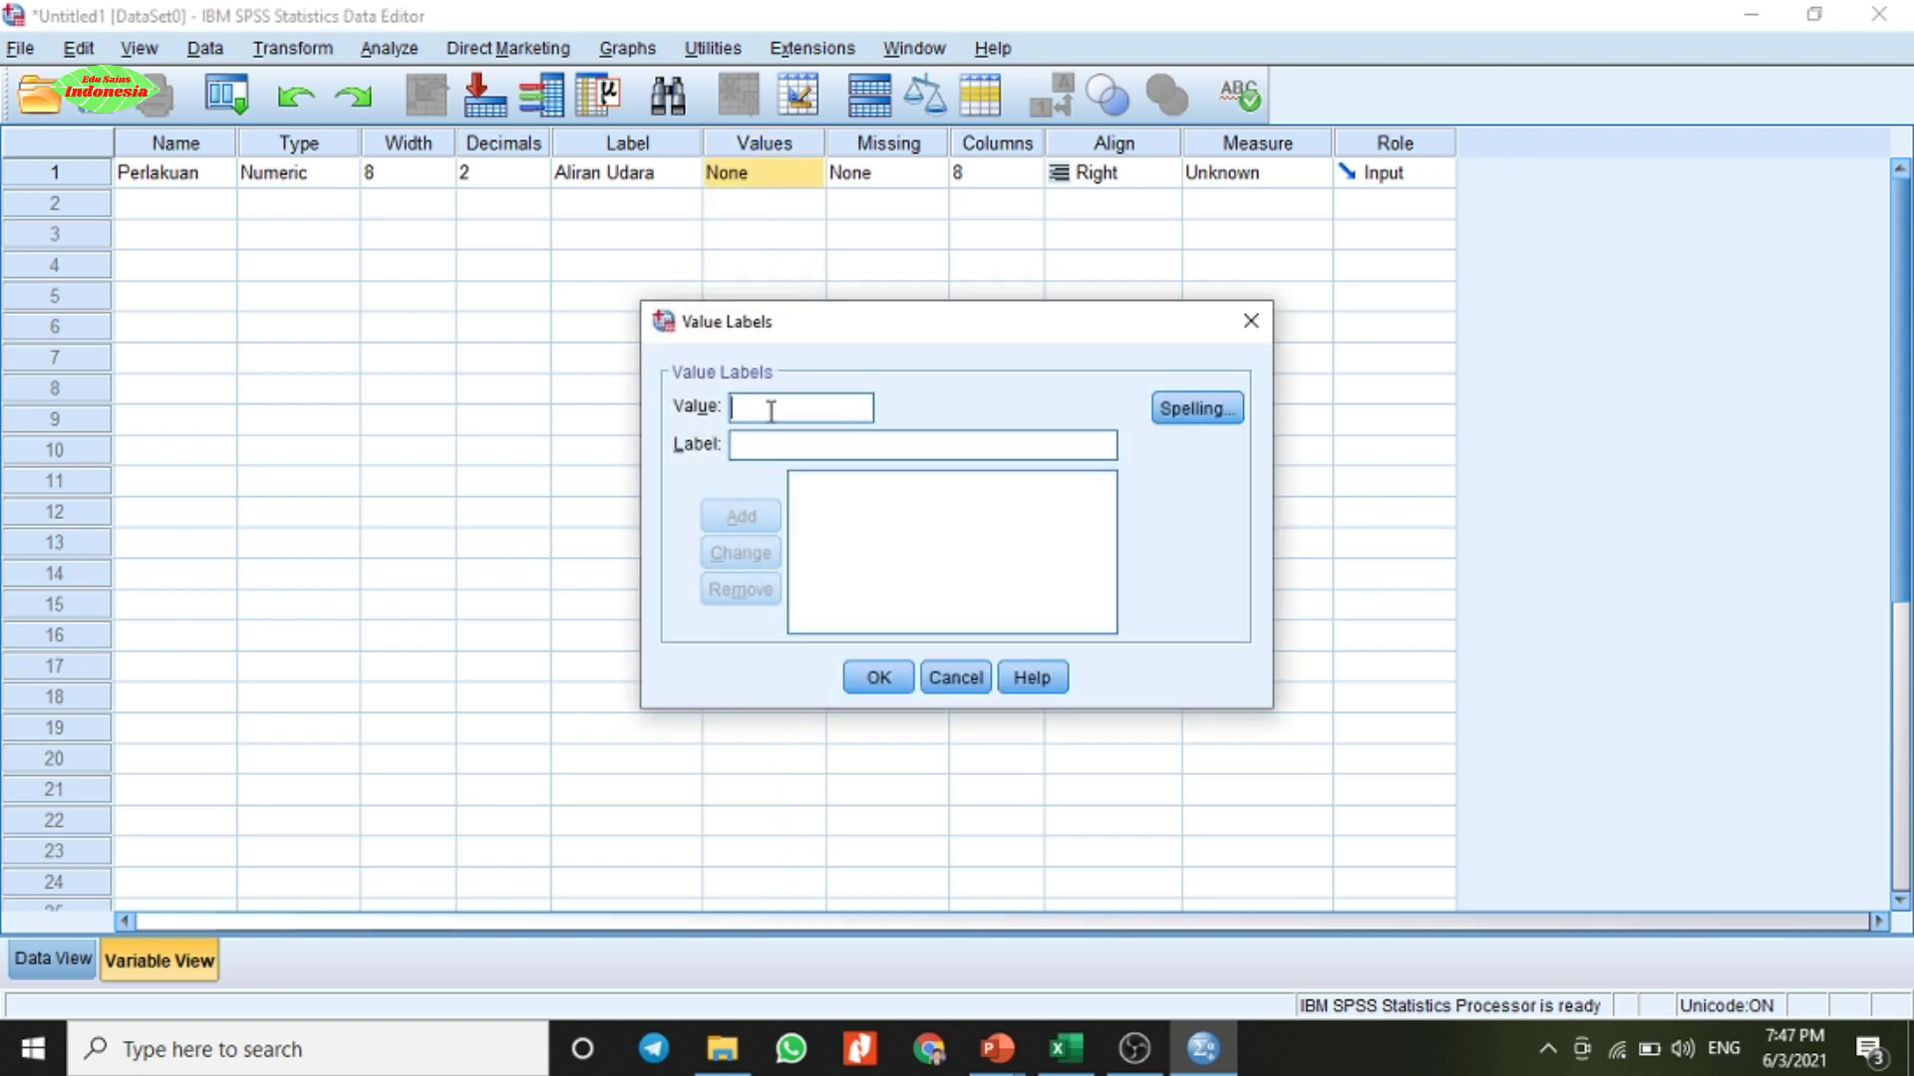
pyautogui.write('1')
pyautogui.click(755, 442)
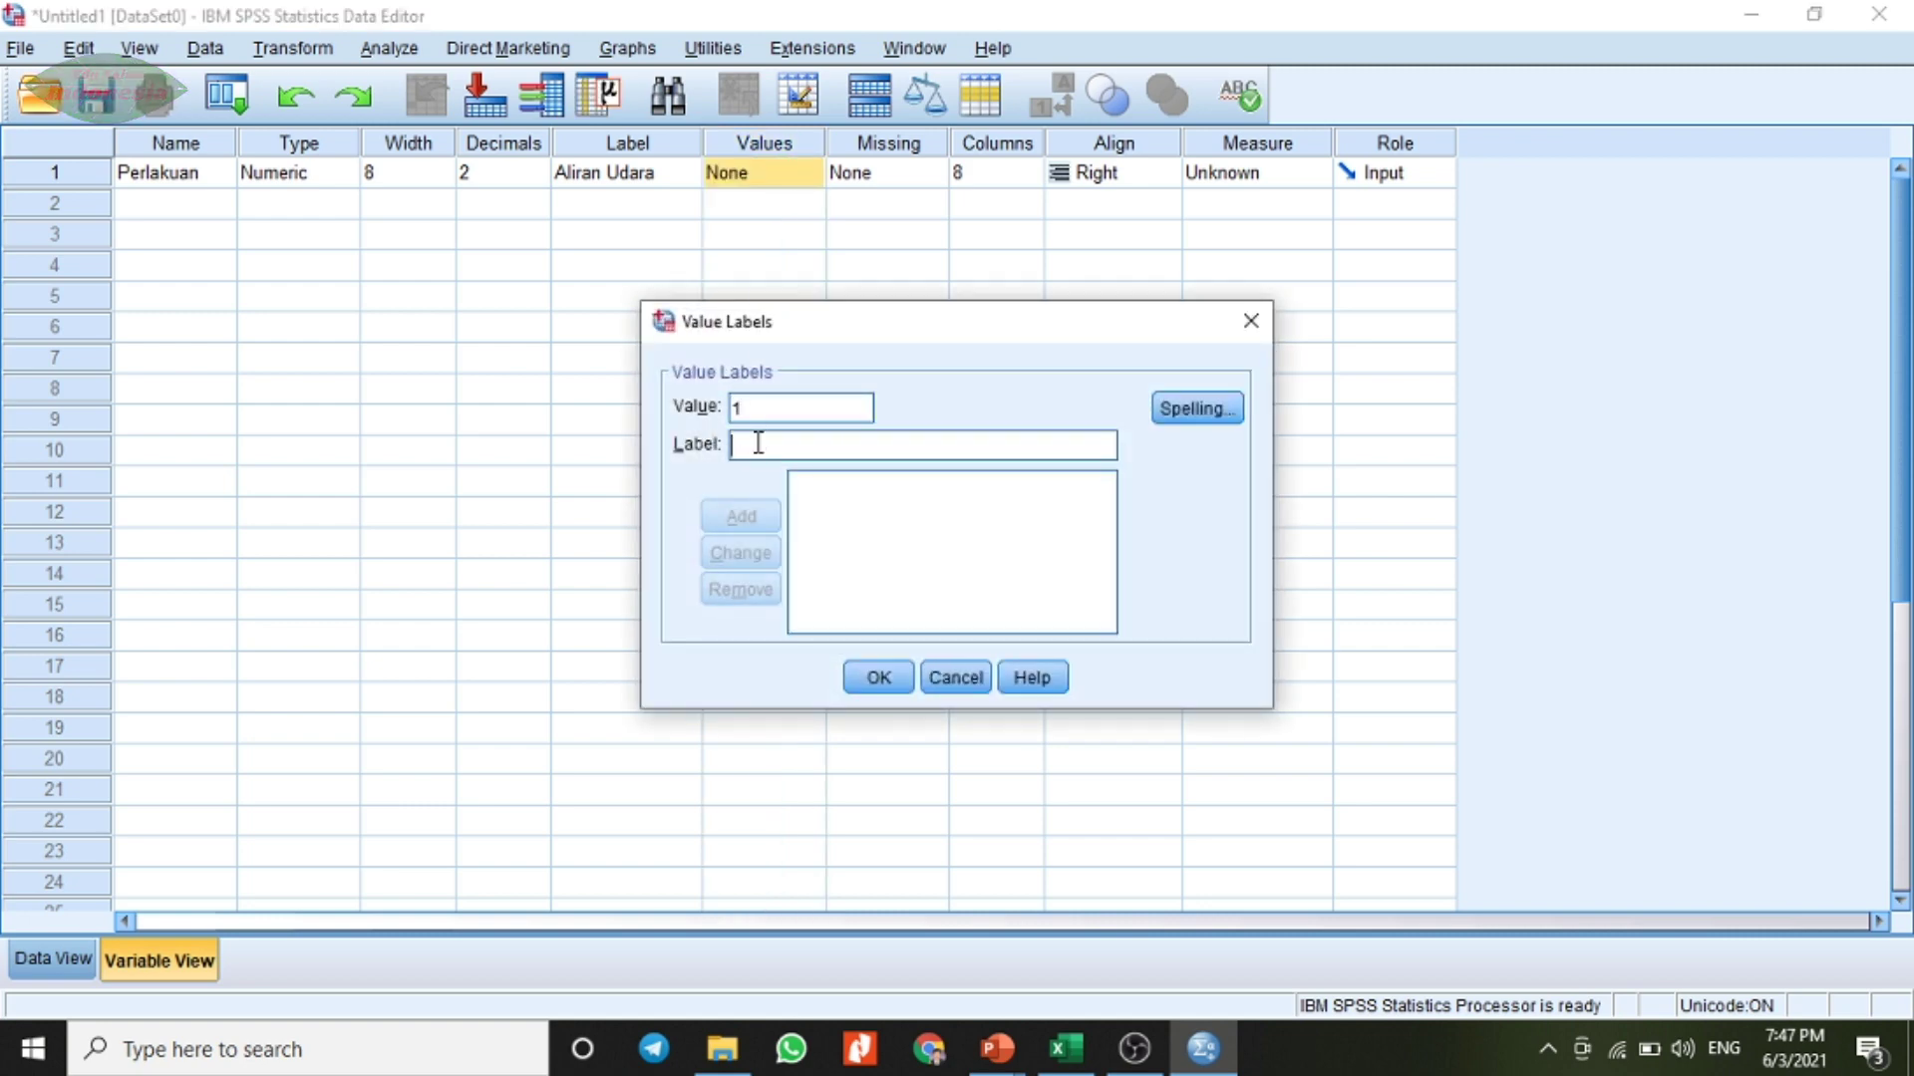
pyautogui.write('0.8')
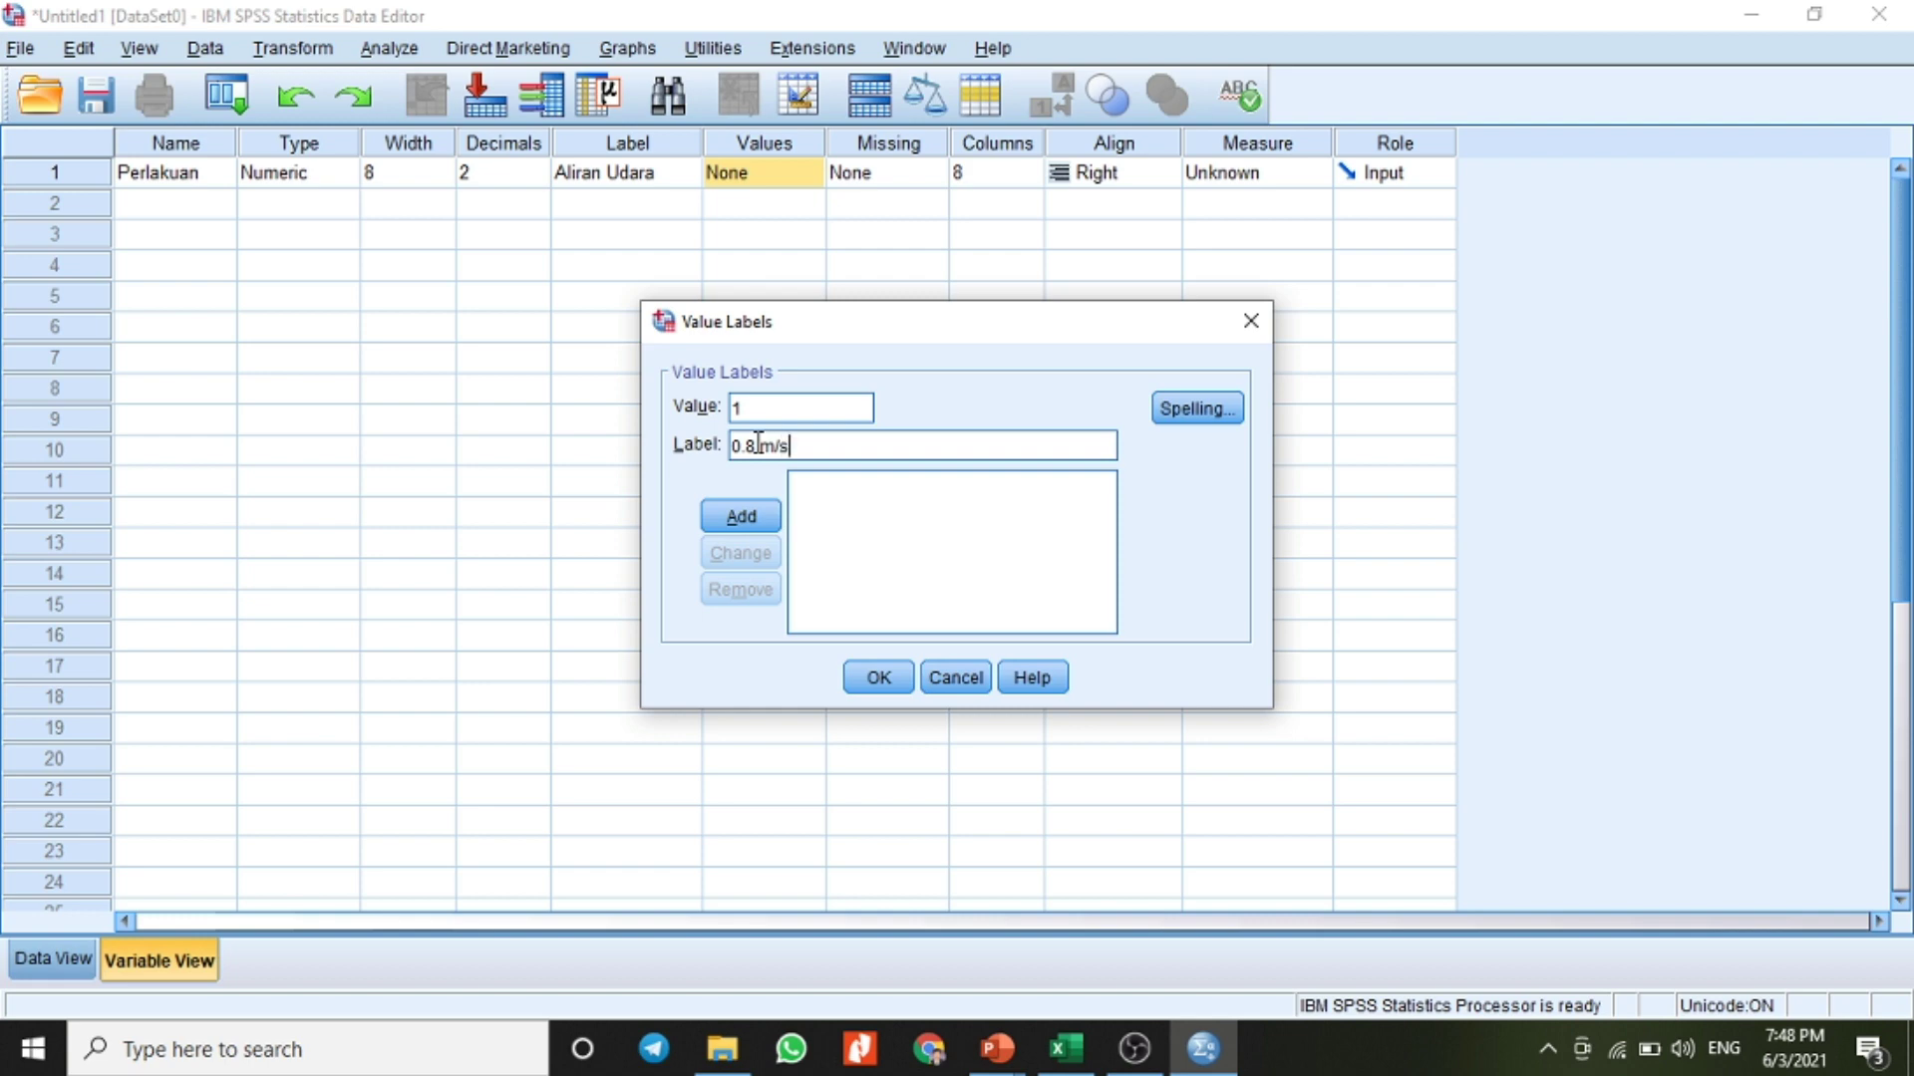
pyautogui.click(742, 515)
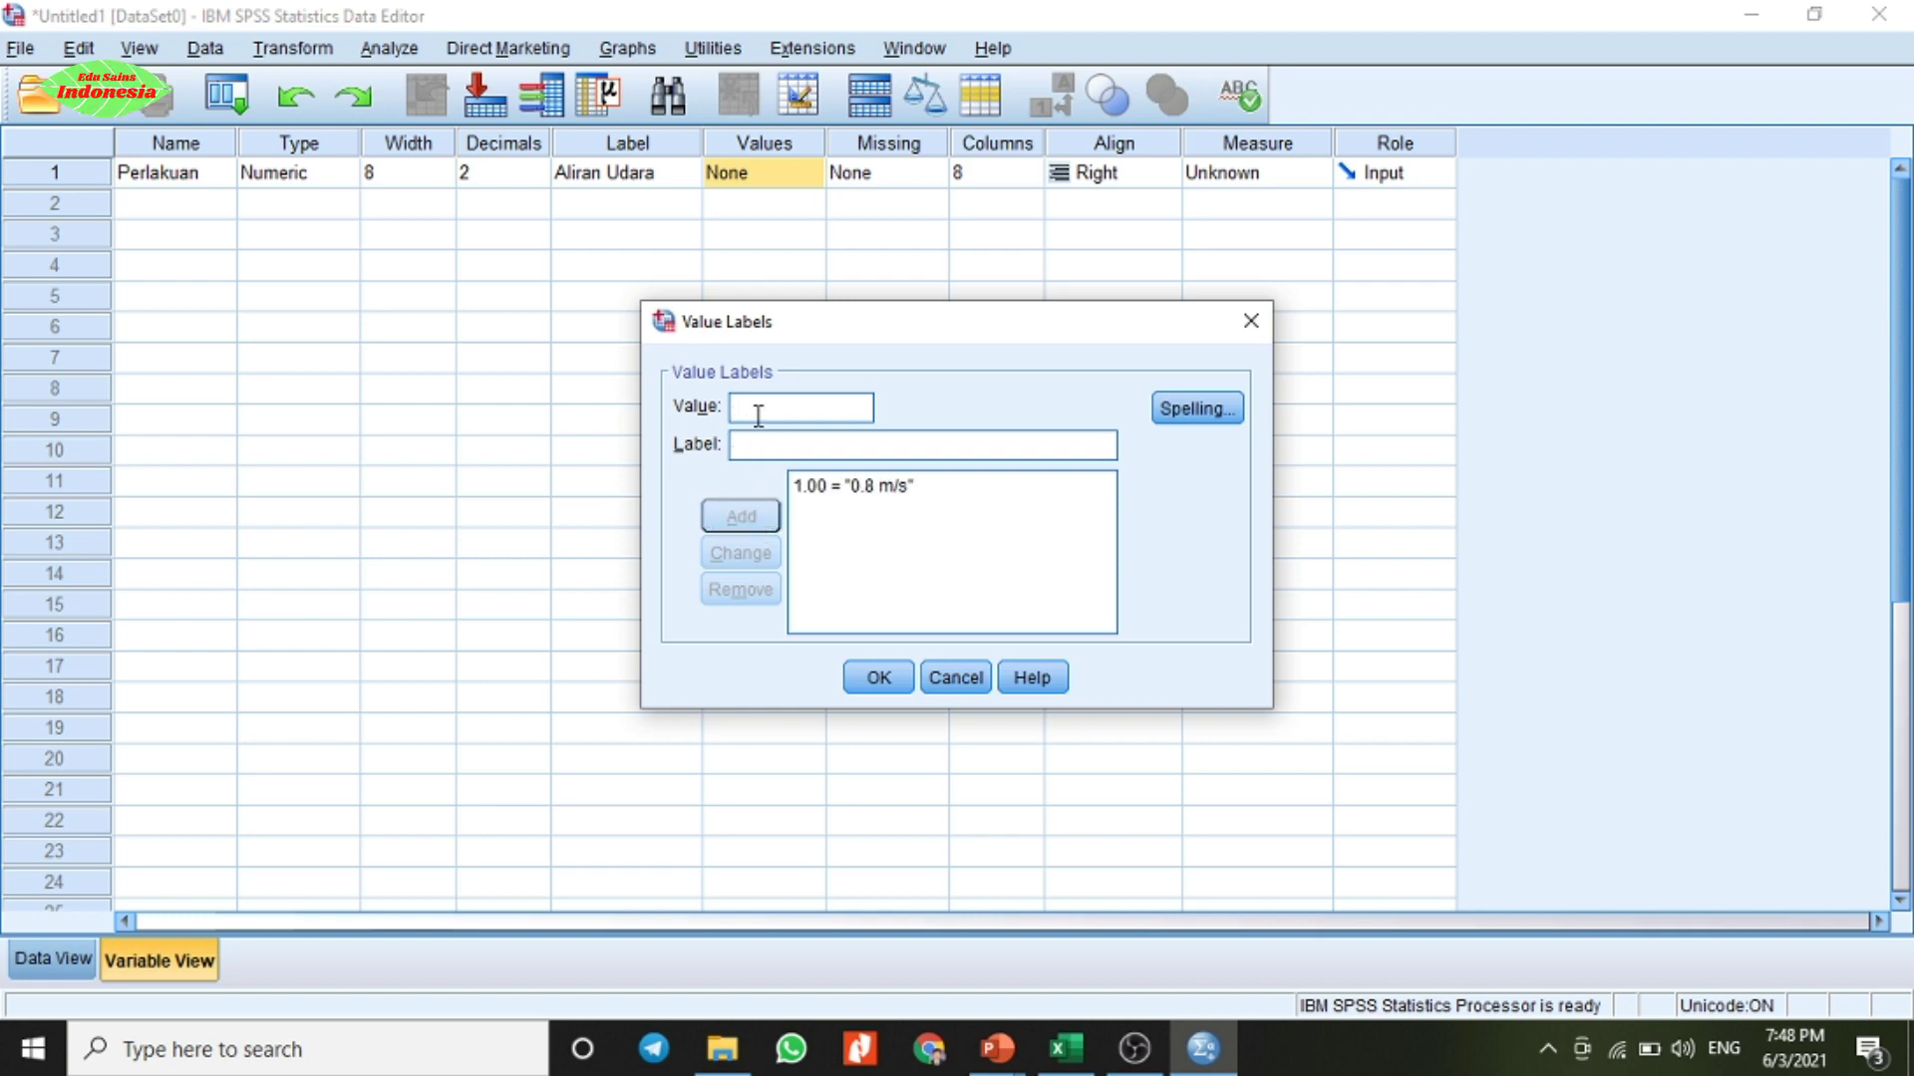
# - Add a value label for value 2 reading "0.8 m/s"
pyautogui.write('2')
pyautogui.click(758, 446)
pyautogui.write('0')
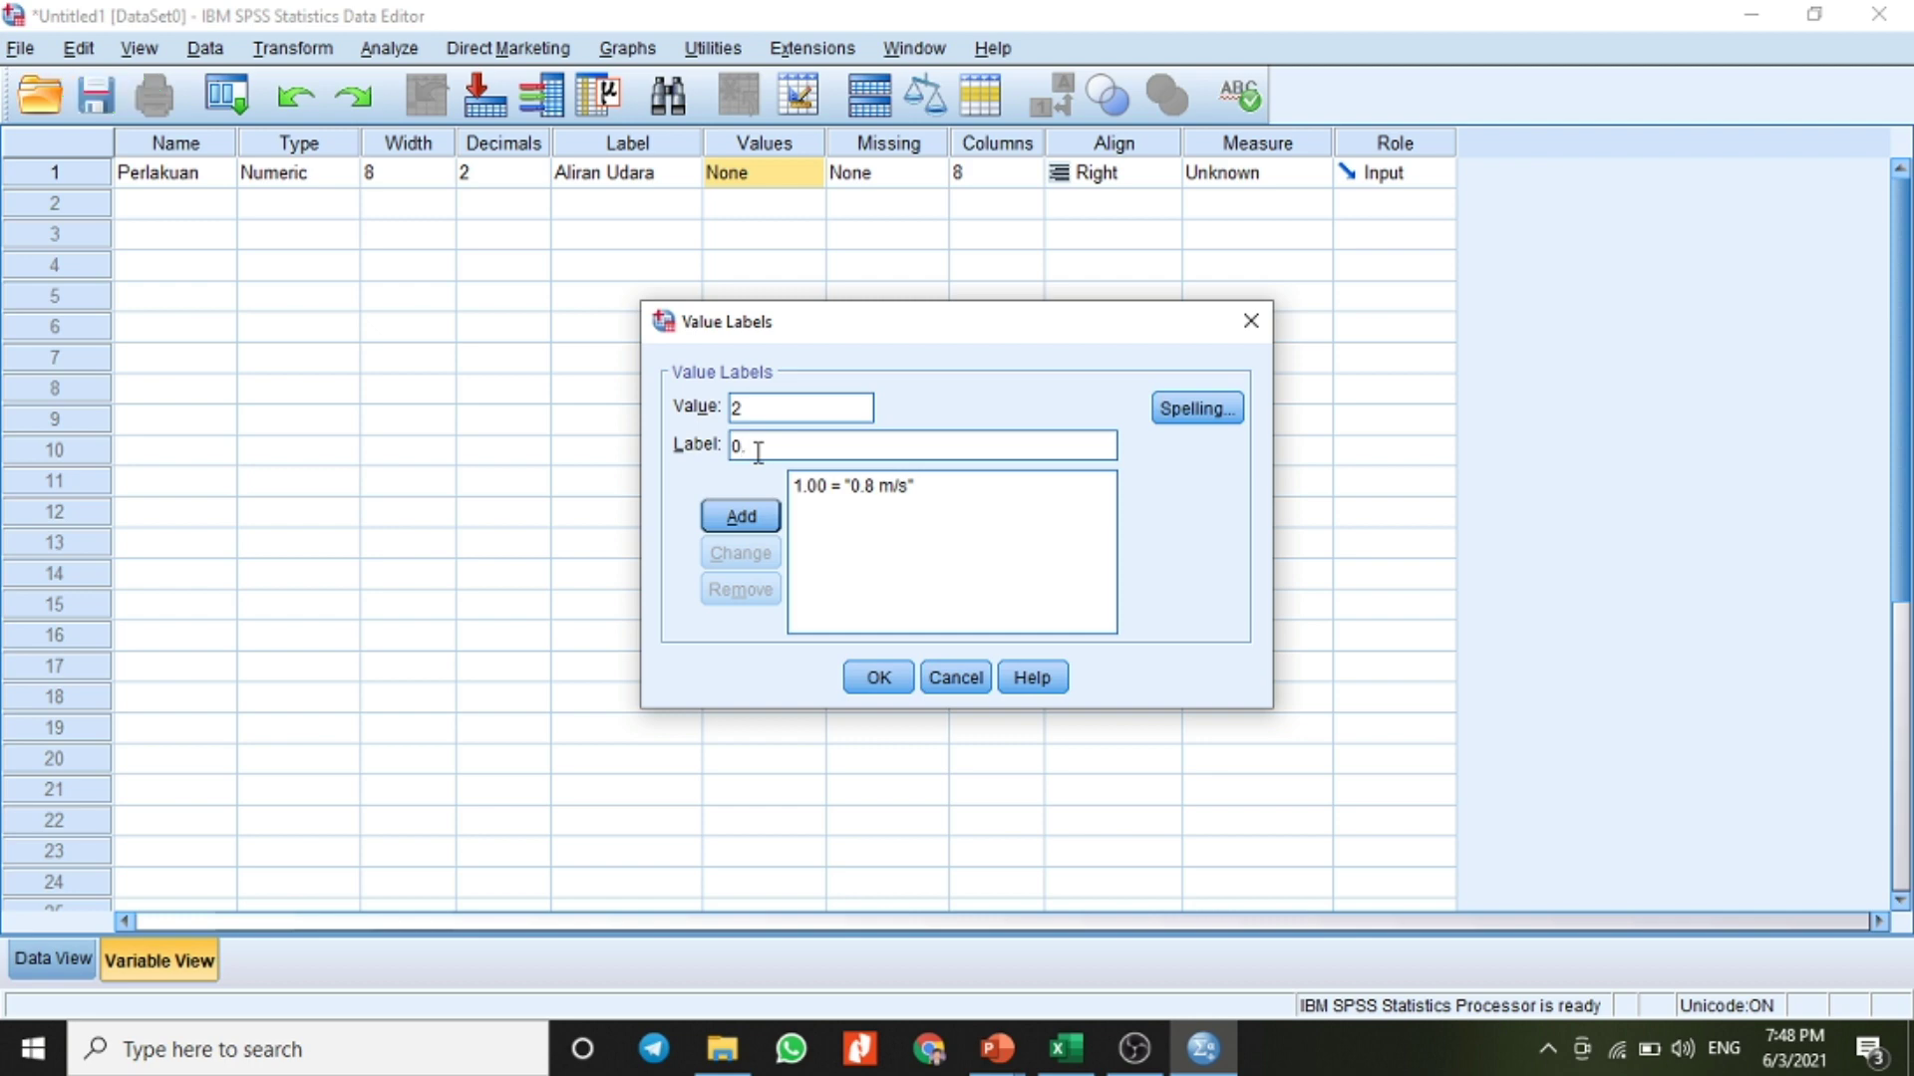
pyautogui.write('.')
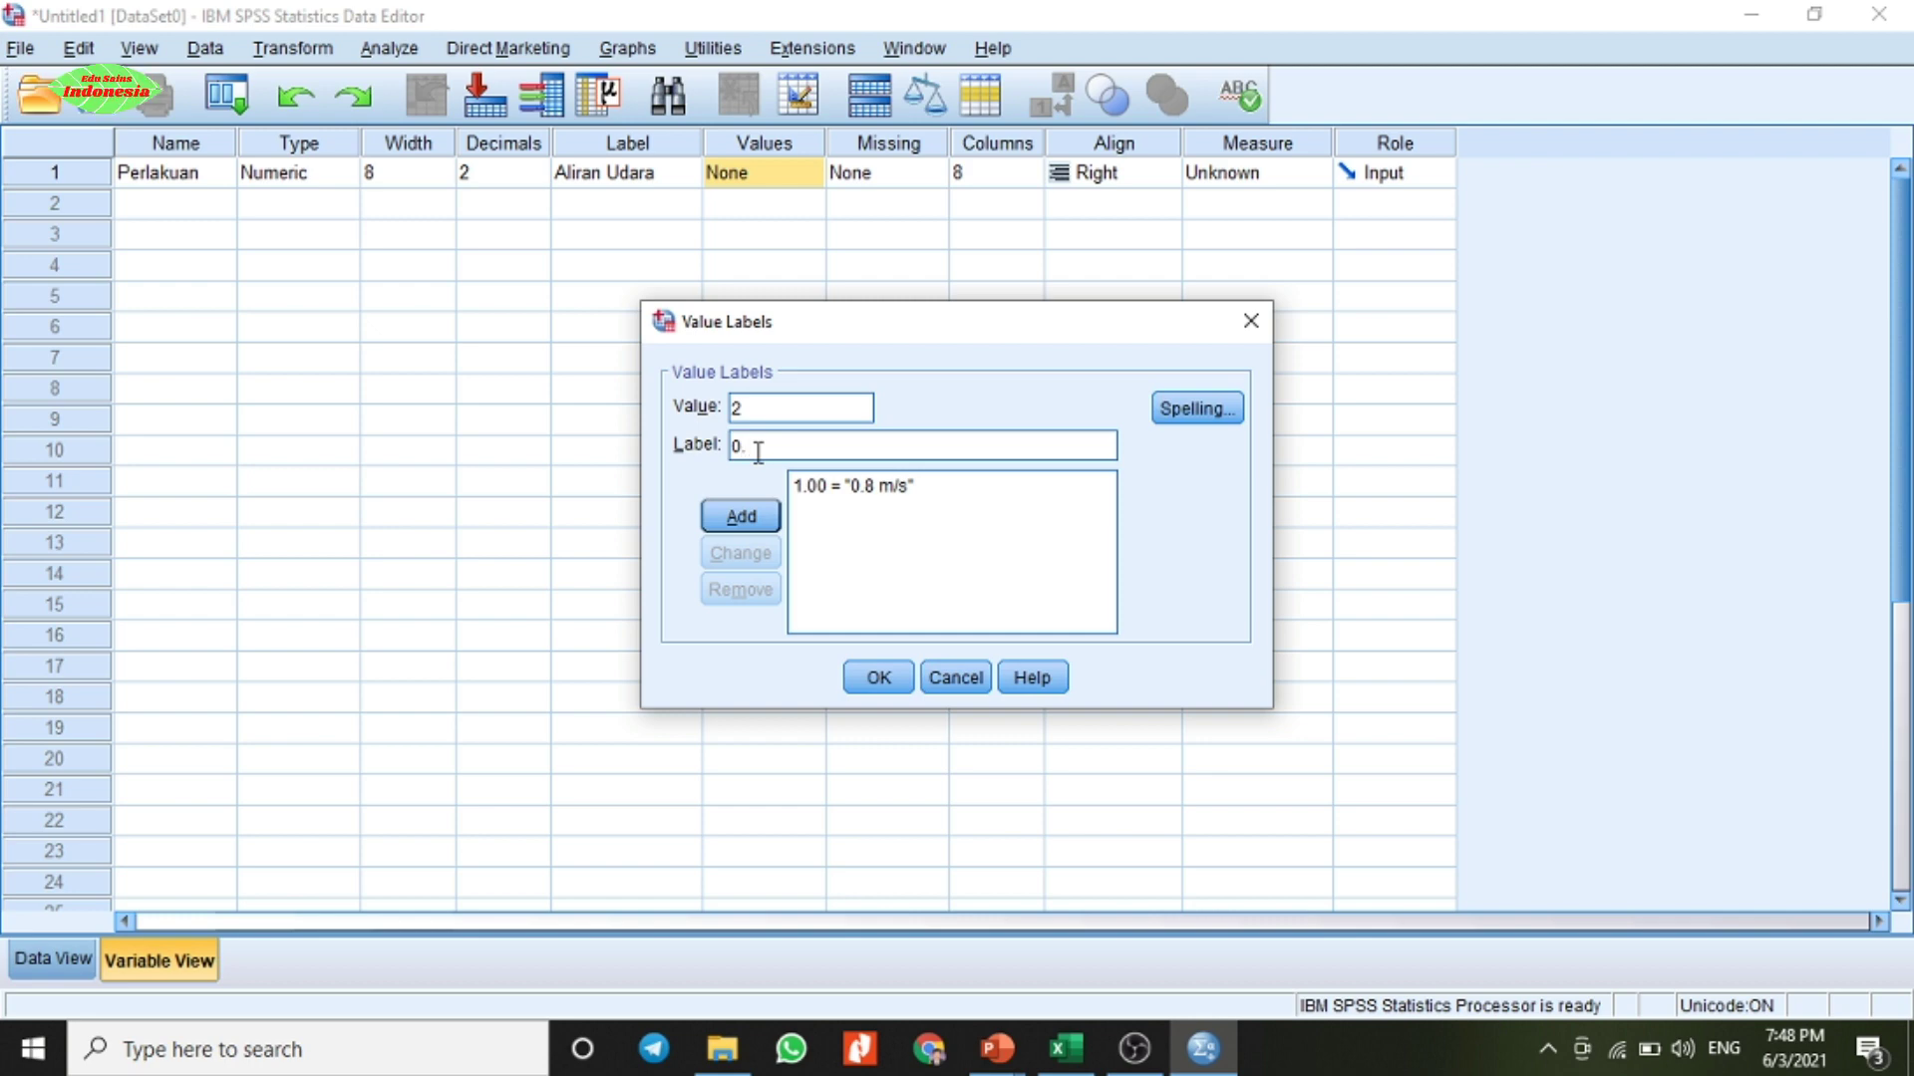
pyautogui.write('8')
pyautogui.write(' m/d')
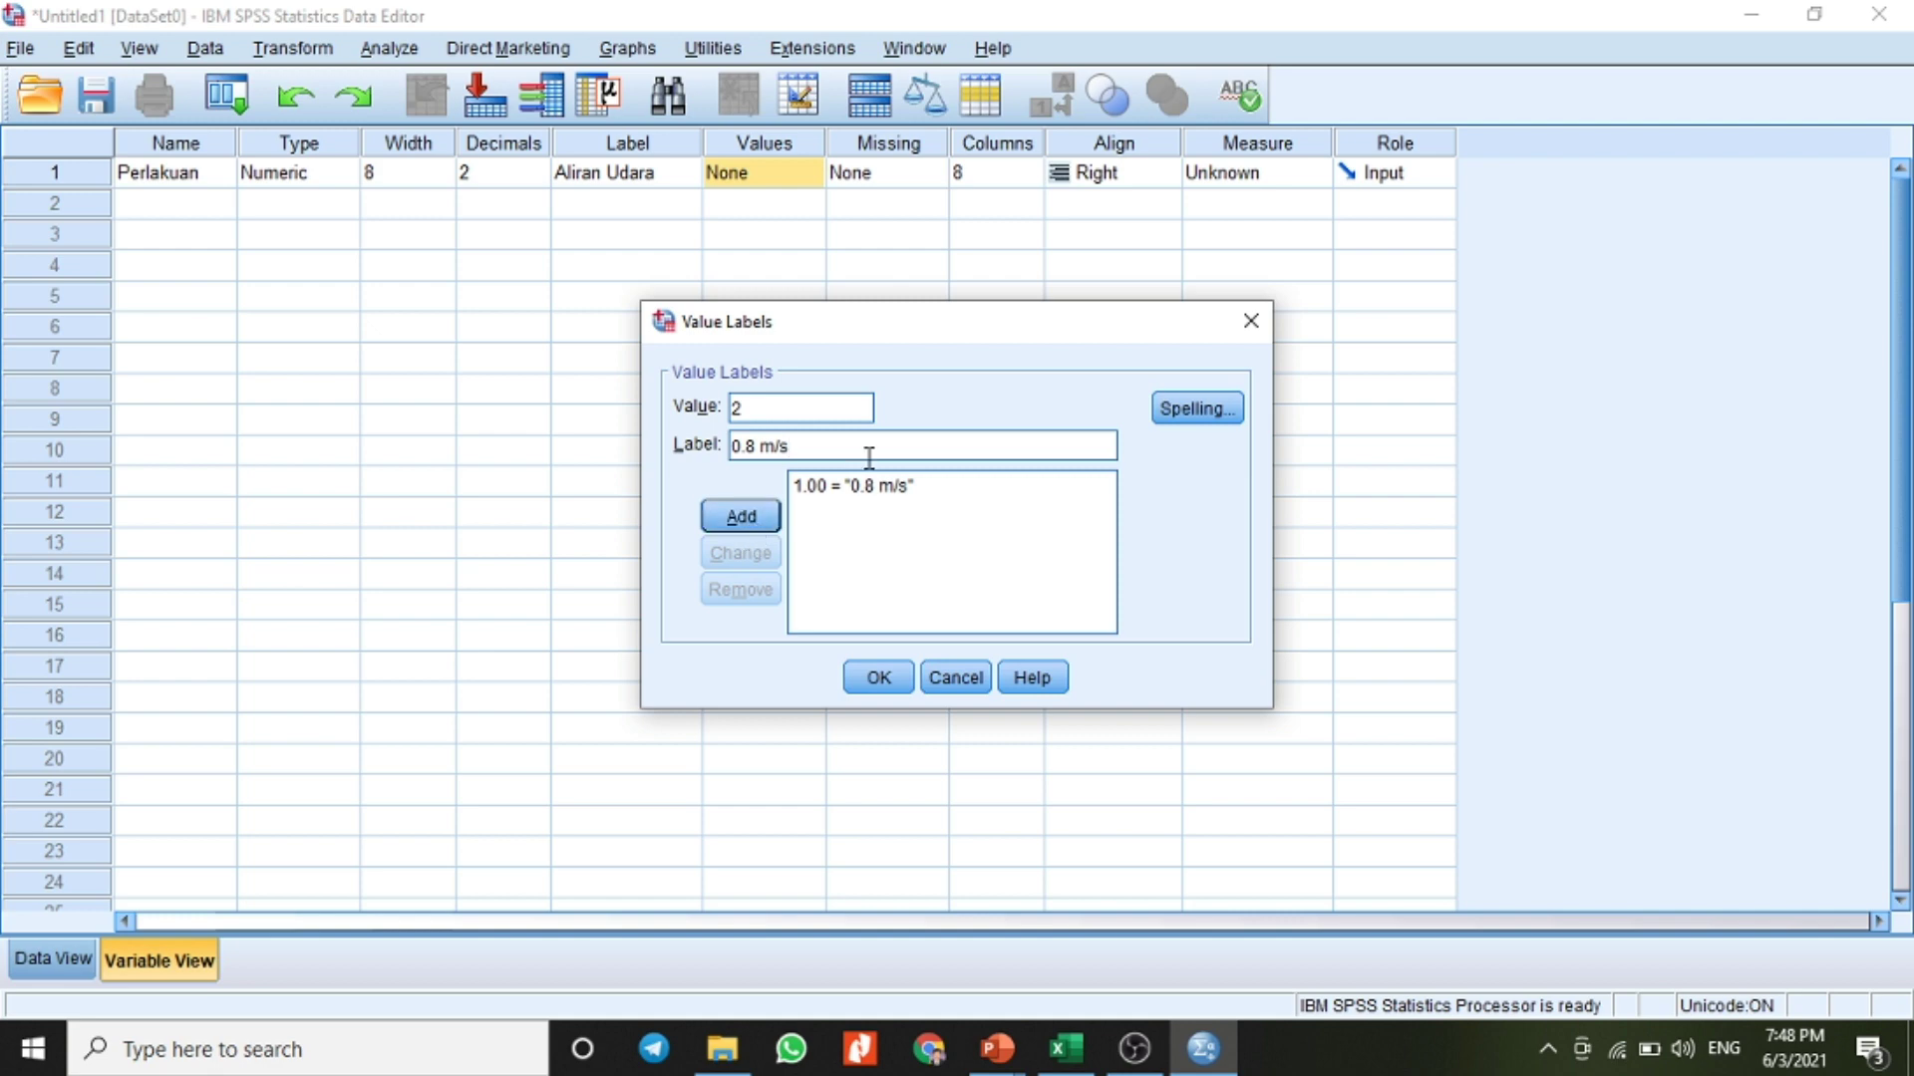
pyautogui.click(757, 521)
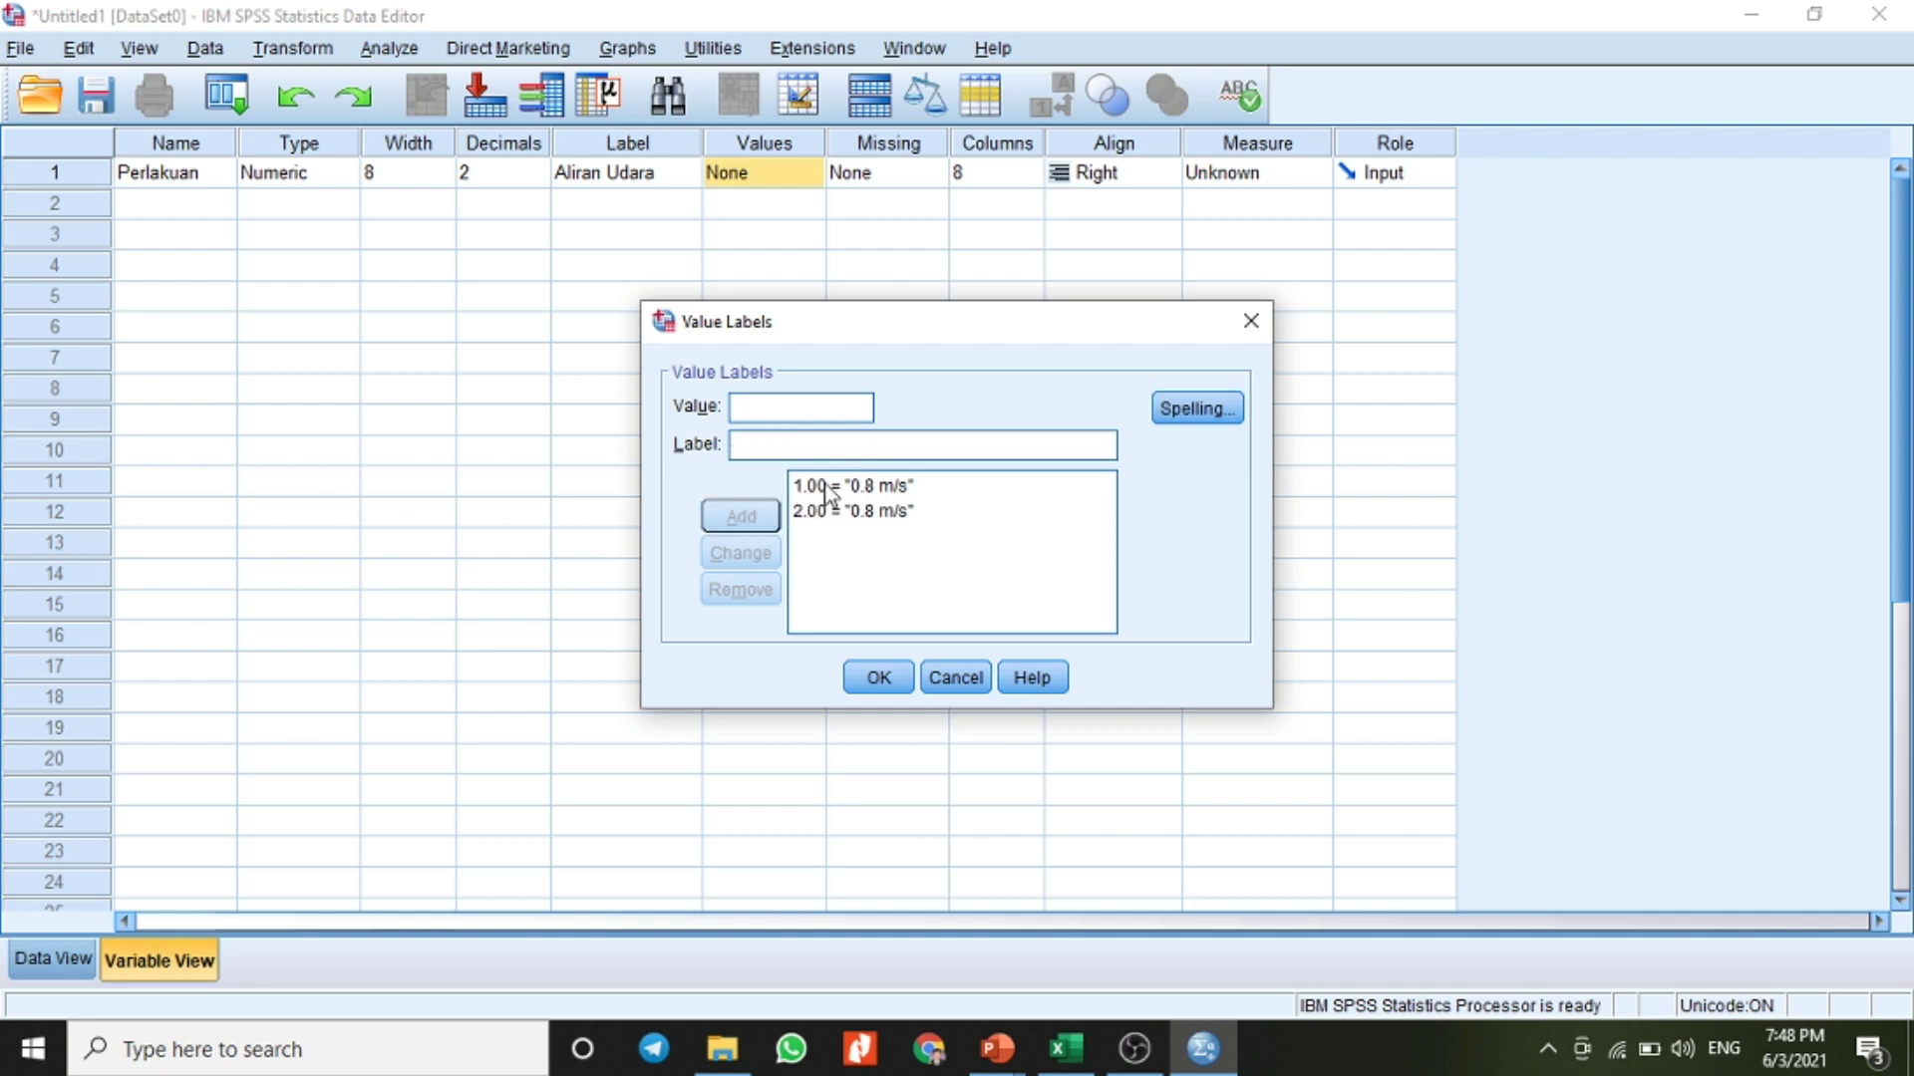
# - Change the label of value 1 to "0.7 m/s"
pyautogui.click(859, 487)
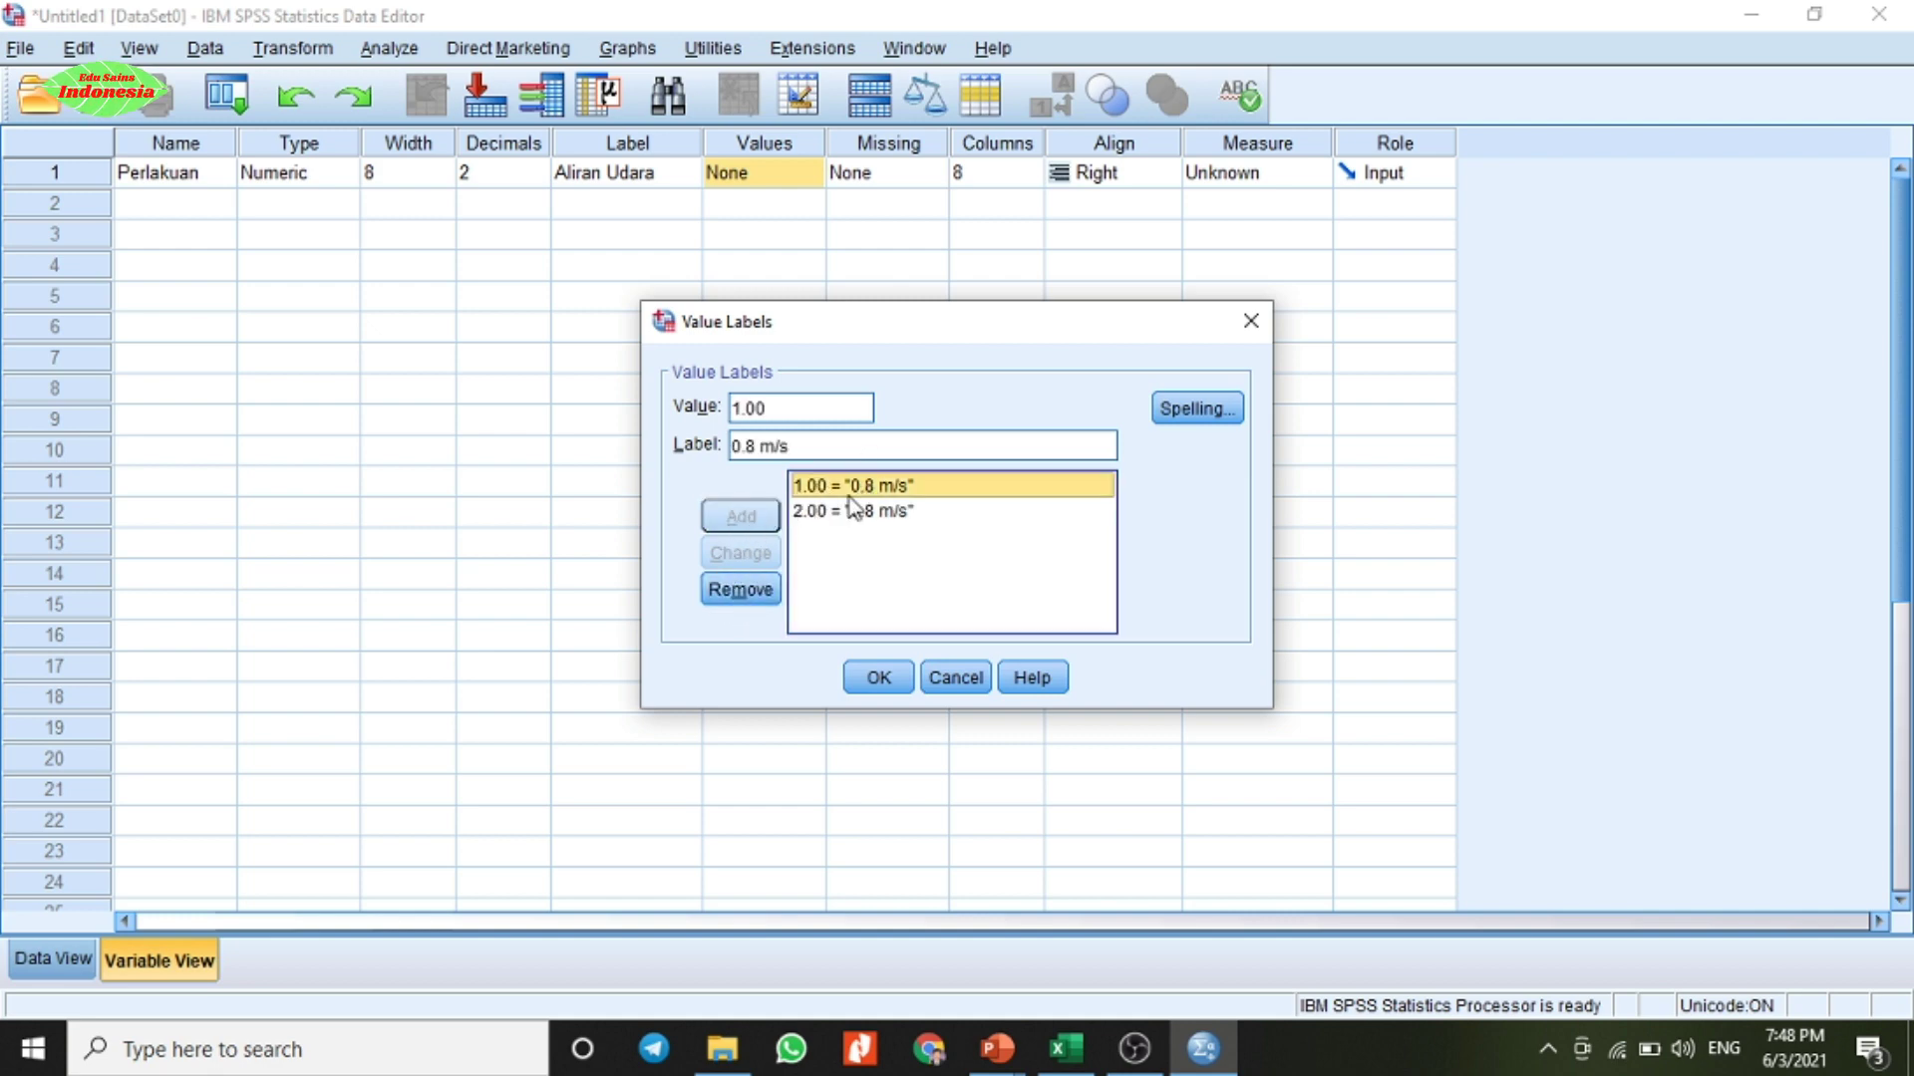
pyautogui.click(755, 446)
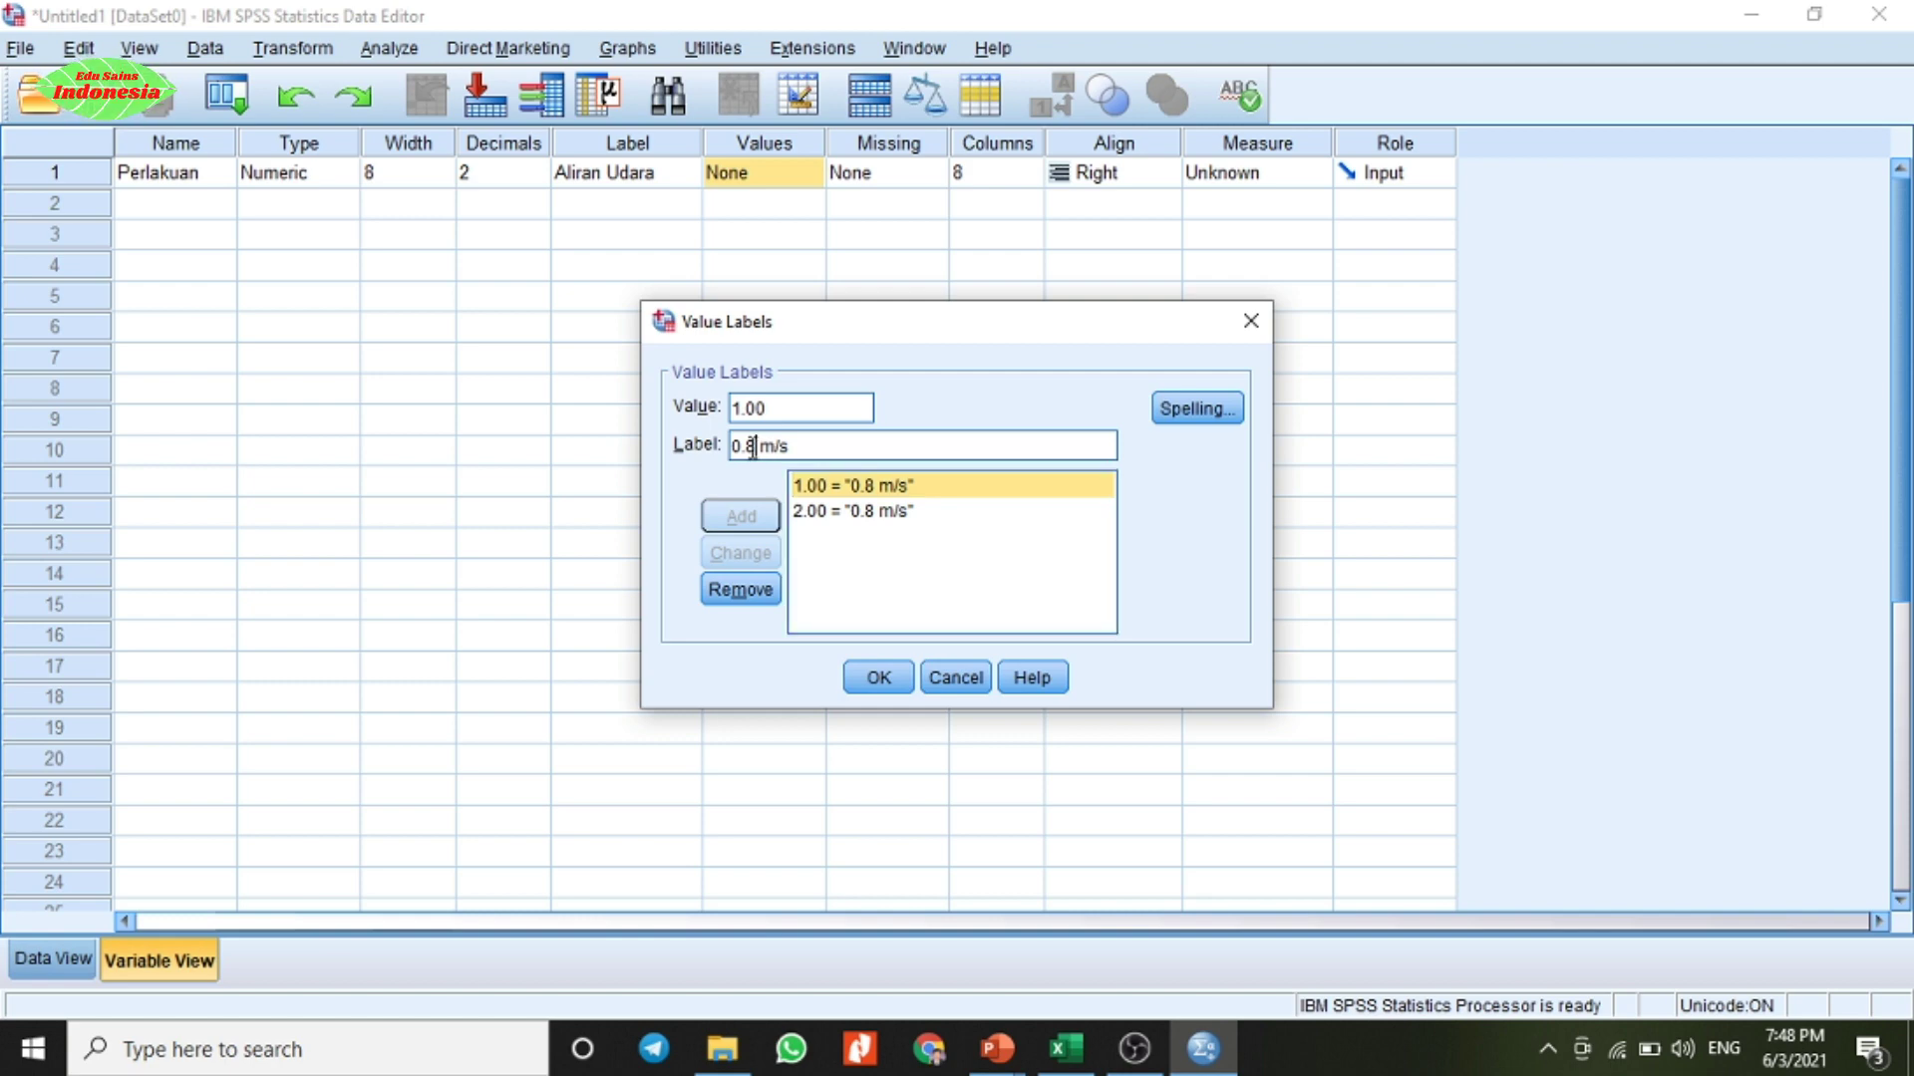
pyautogui.press('BackSpace')
pyautogui.write('7')
pyautogui.click(740, 554)
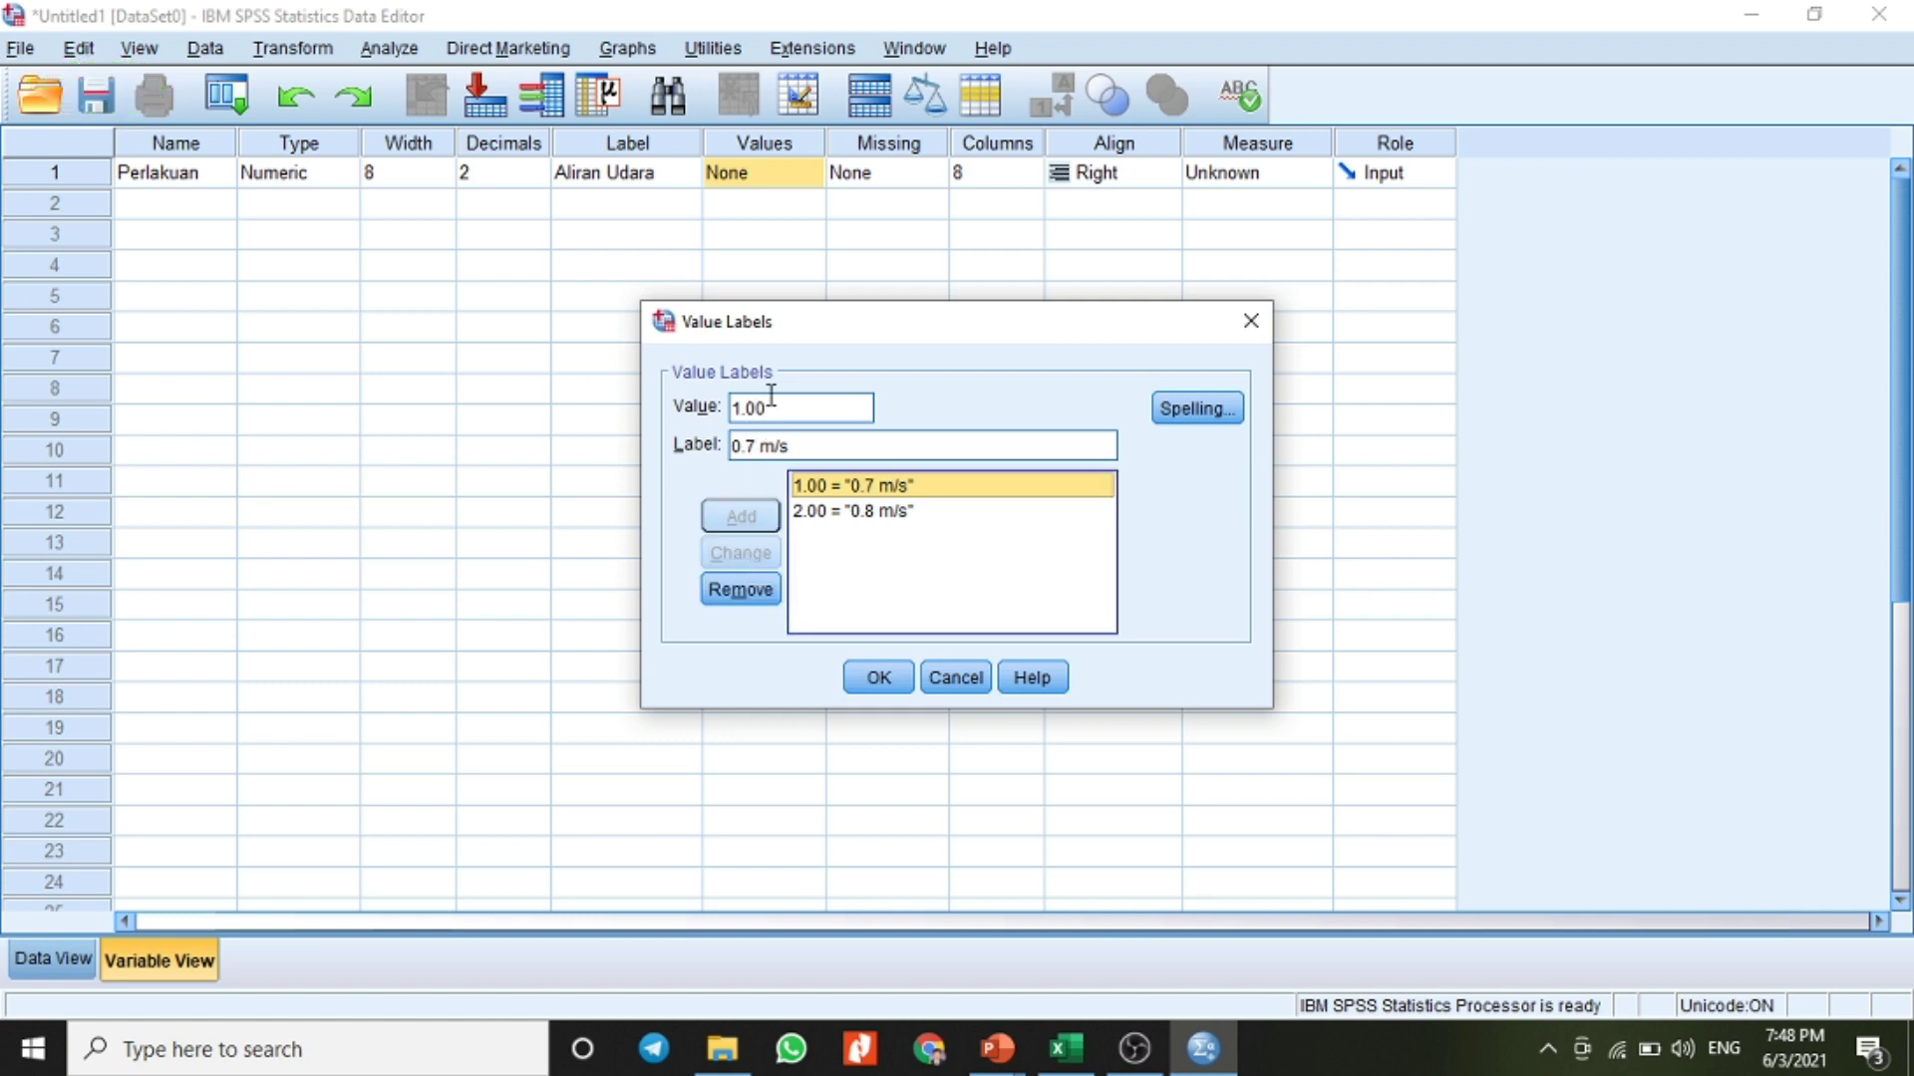
# - Add a value label for value 3 reading "0.9 m/s"
pyautogui.moveTo(780, 410); pyautogui.dragTo(696, 413)
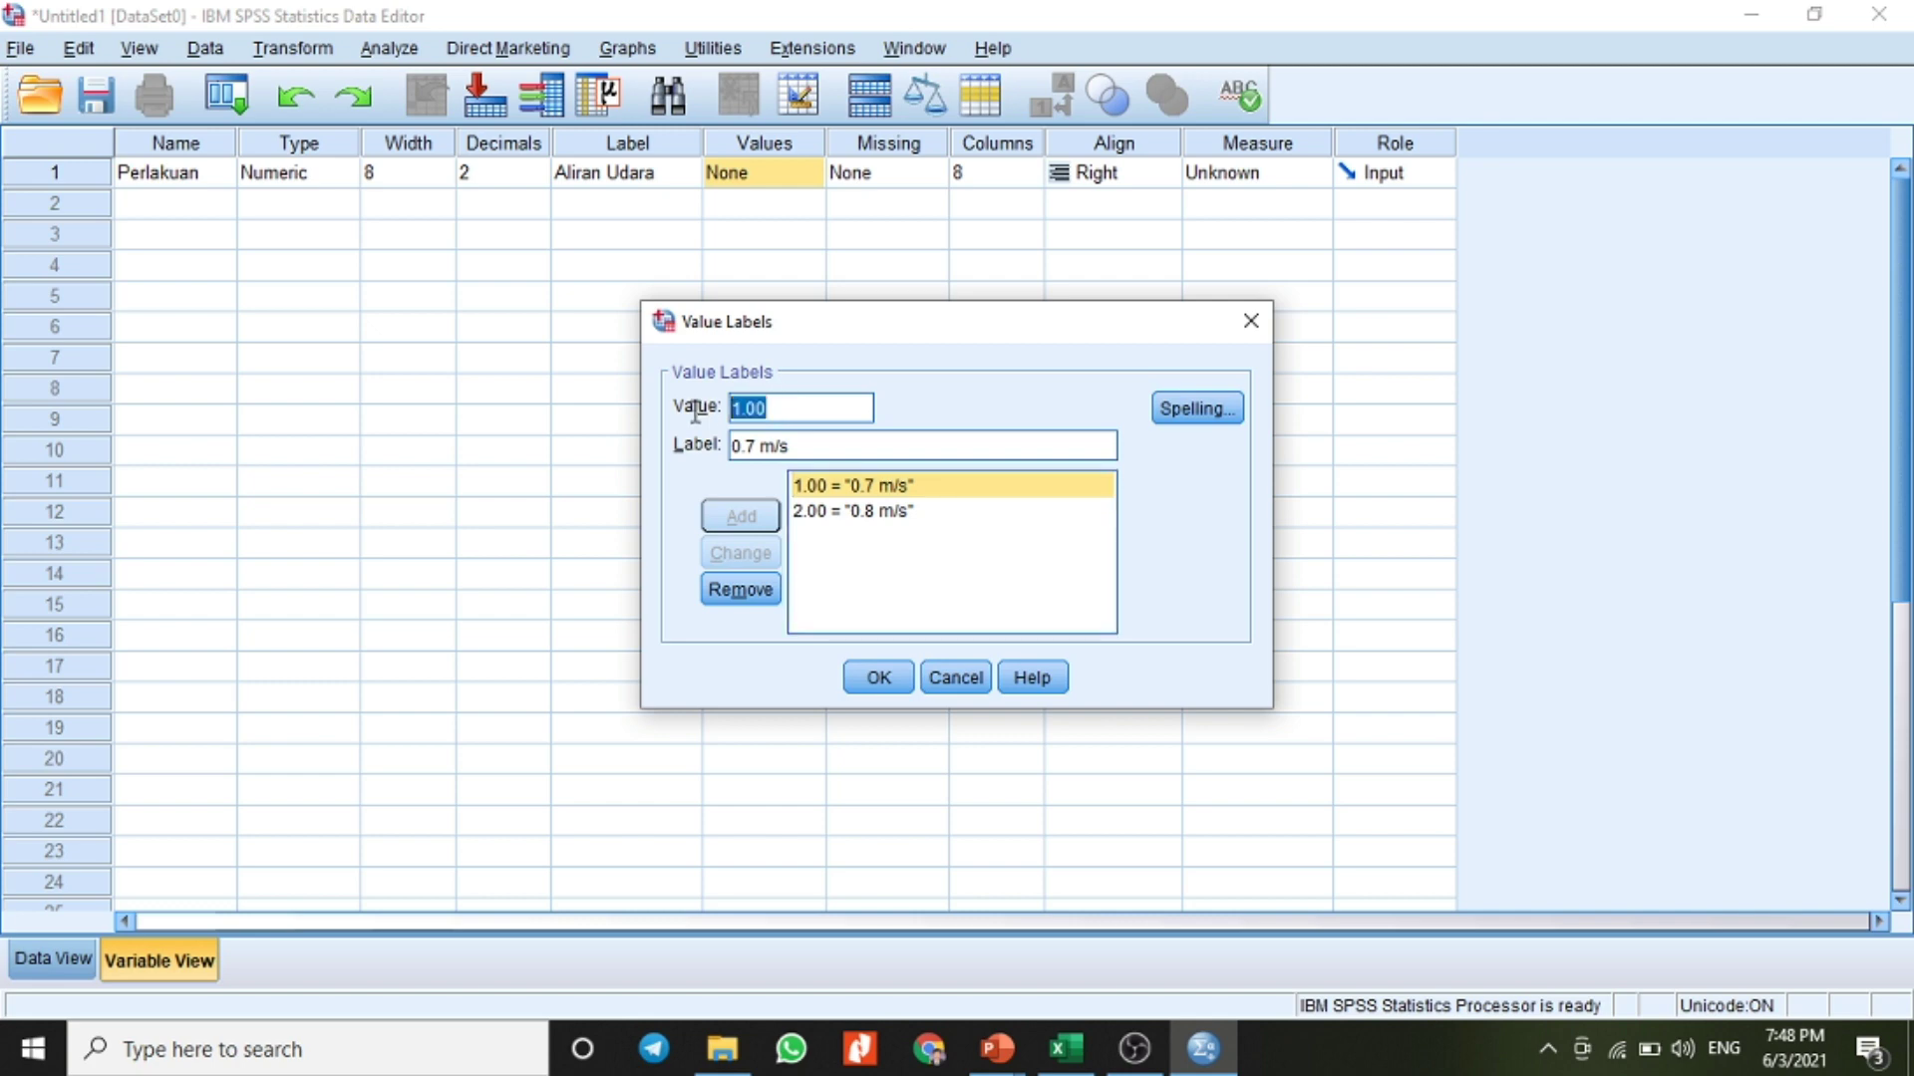
pyautogui.write('3')
pyautogui.click(750, 446)
pyautogui.press('BackSpace')
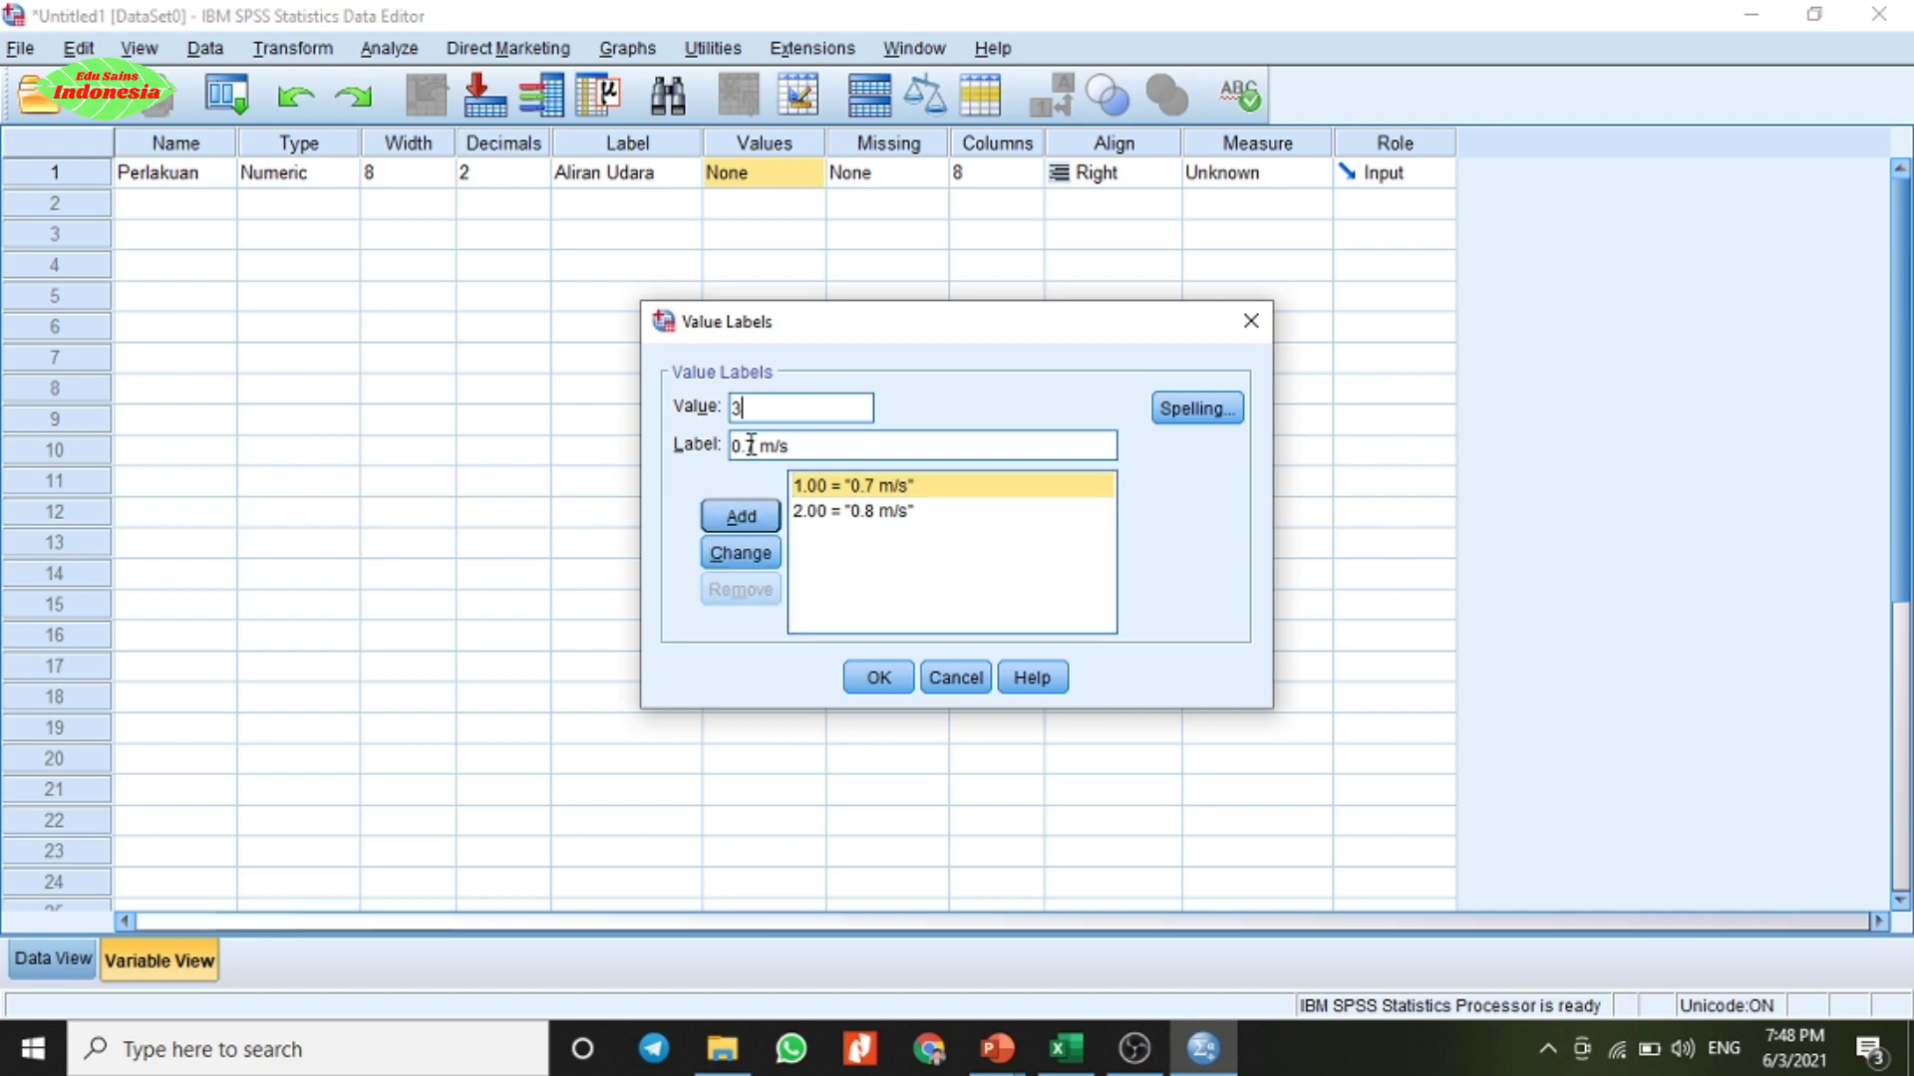
pyautogui.write('9')
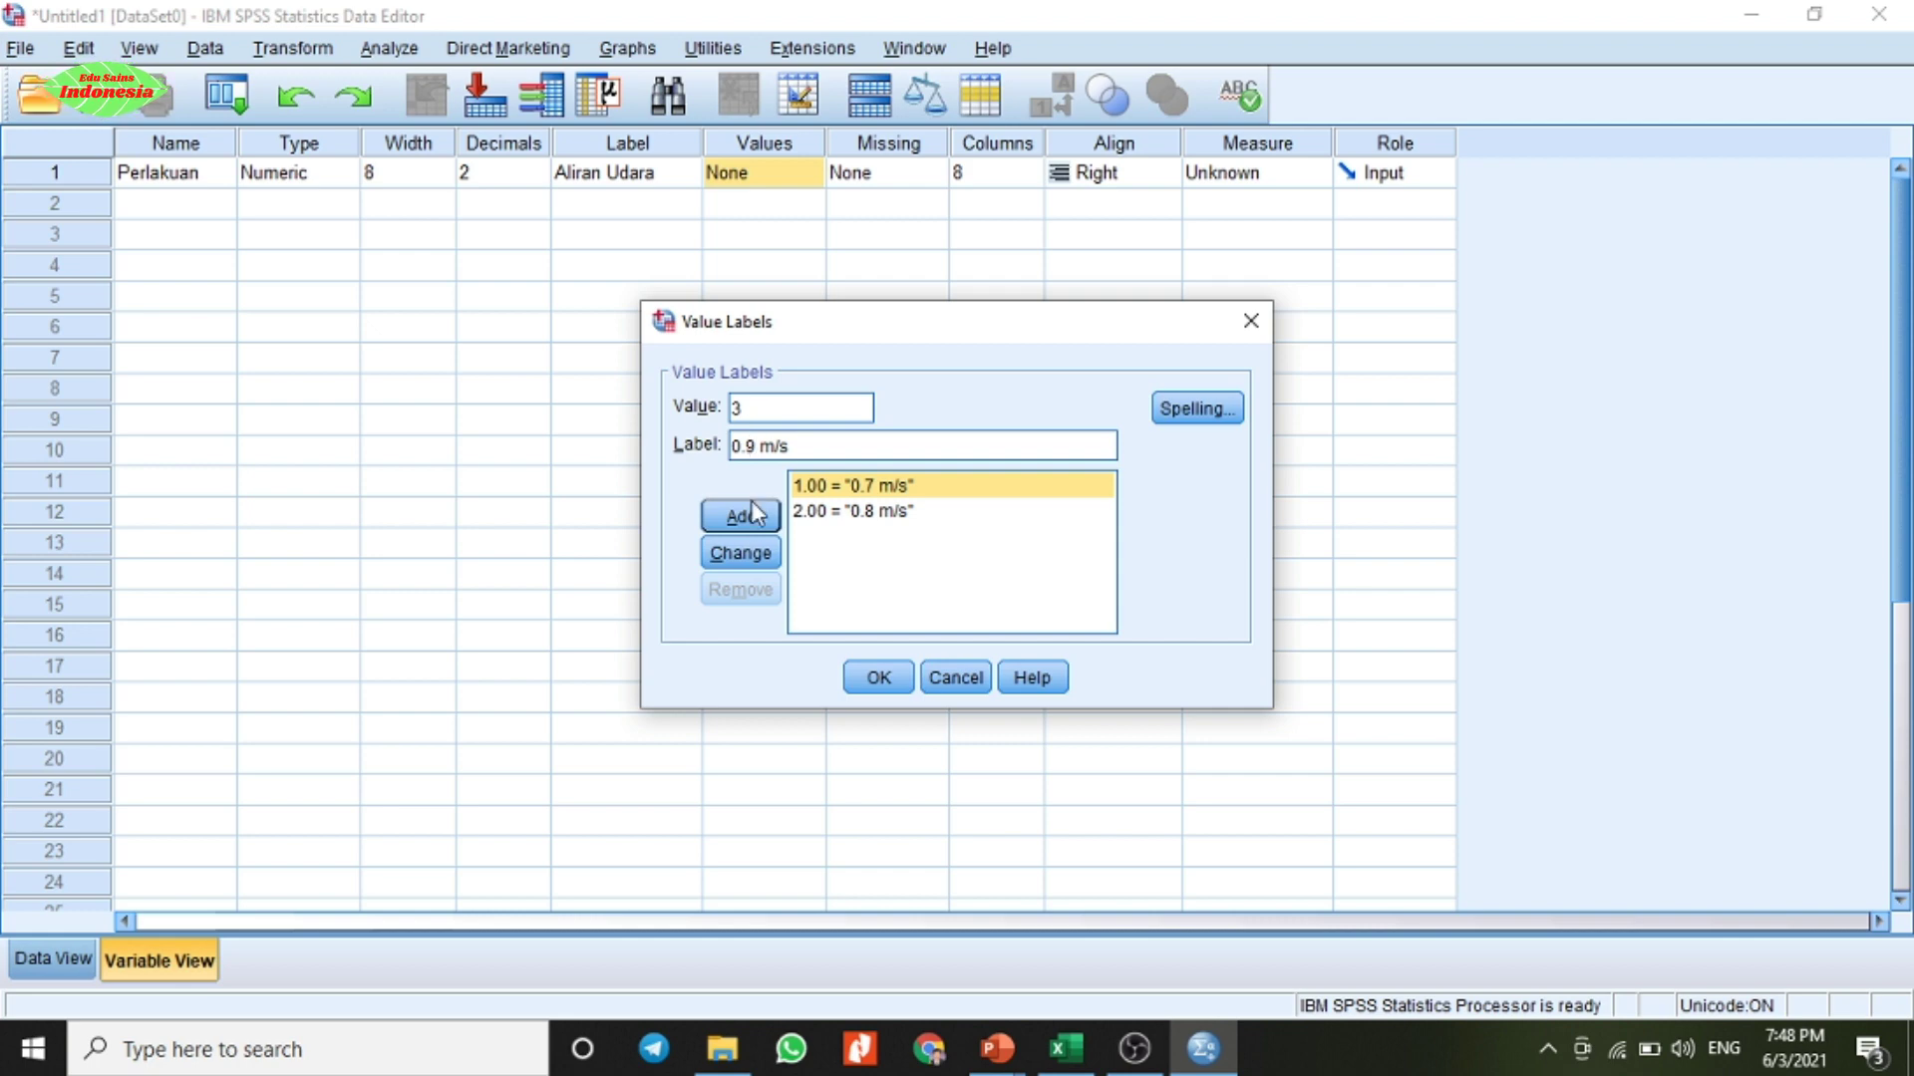
pyautogui.click(747, 516)
# - Add a value label for value 4 reading "1 m/s" and accept the value labels
pyautogui.click(822, 543)
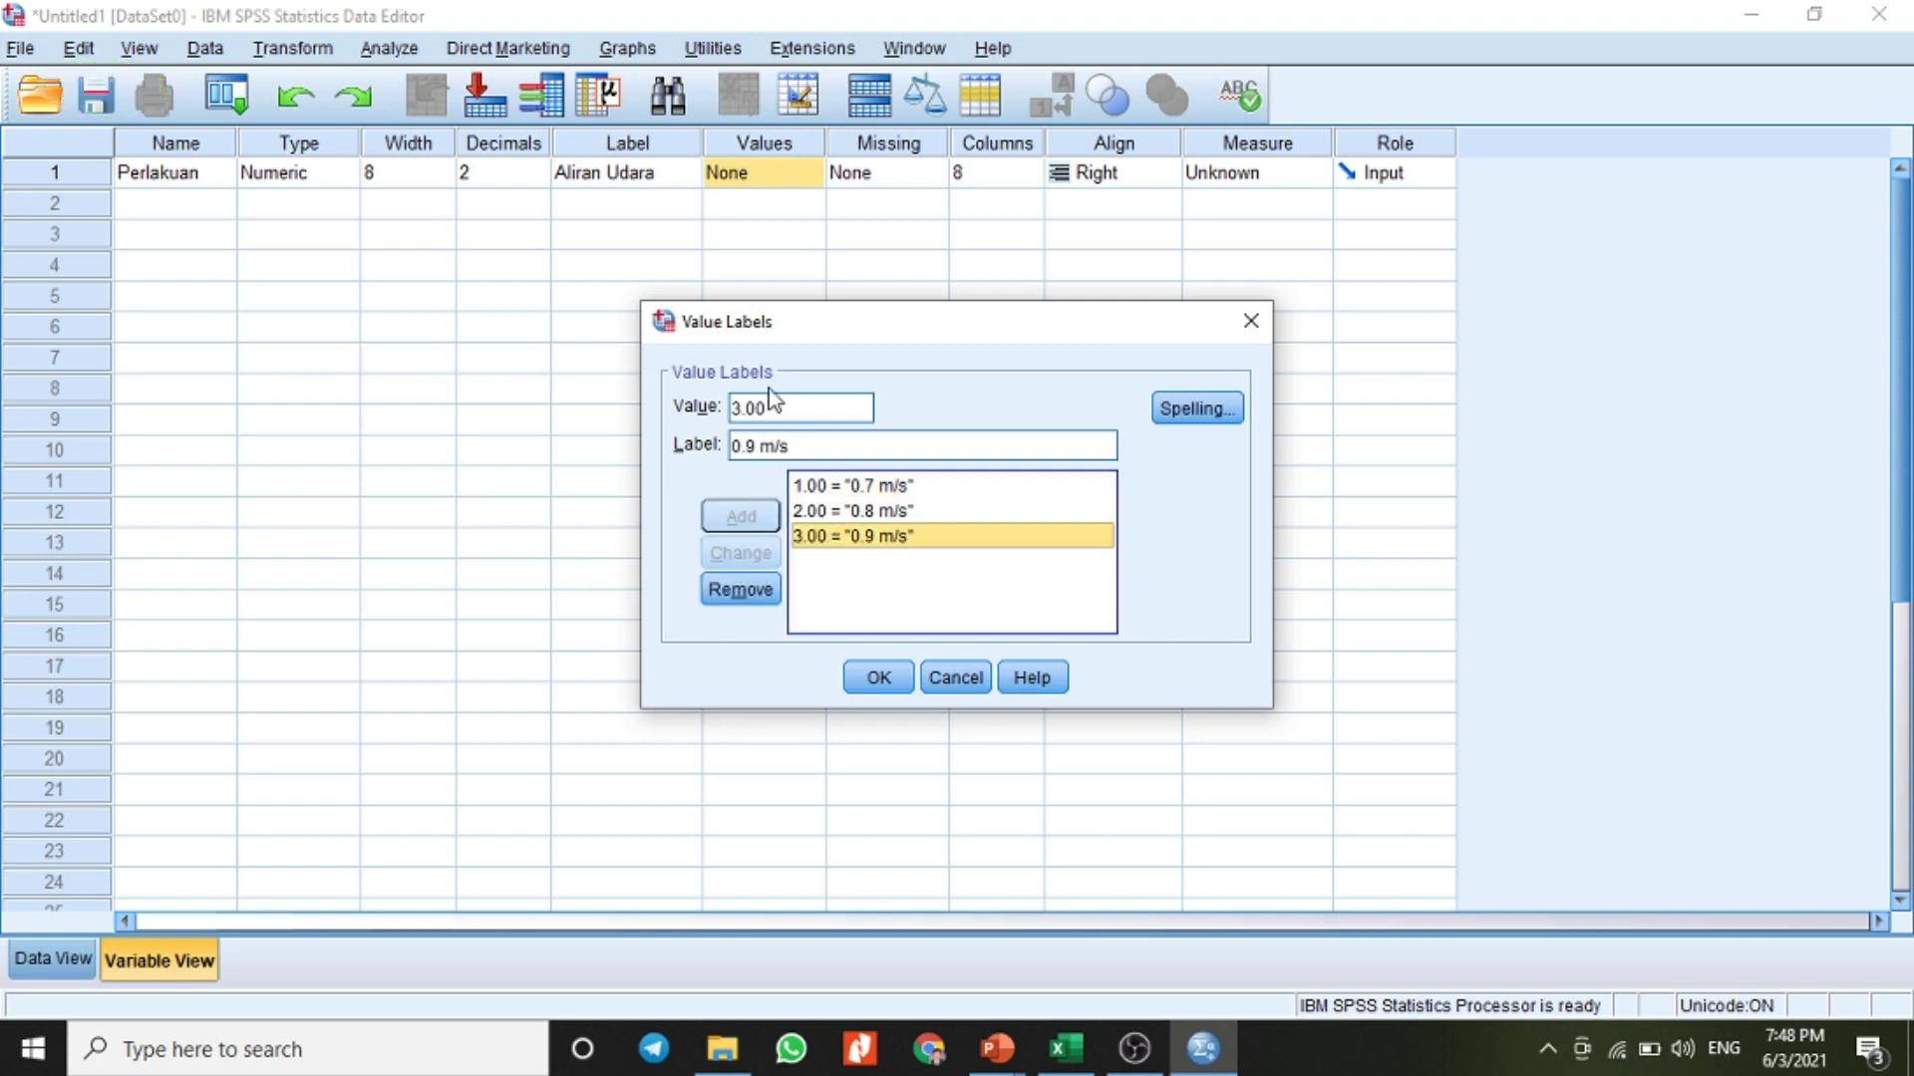
pyautogui.click(740, 409)
pyautogui.write('4')
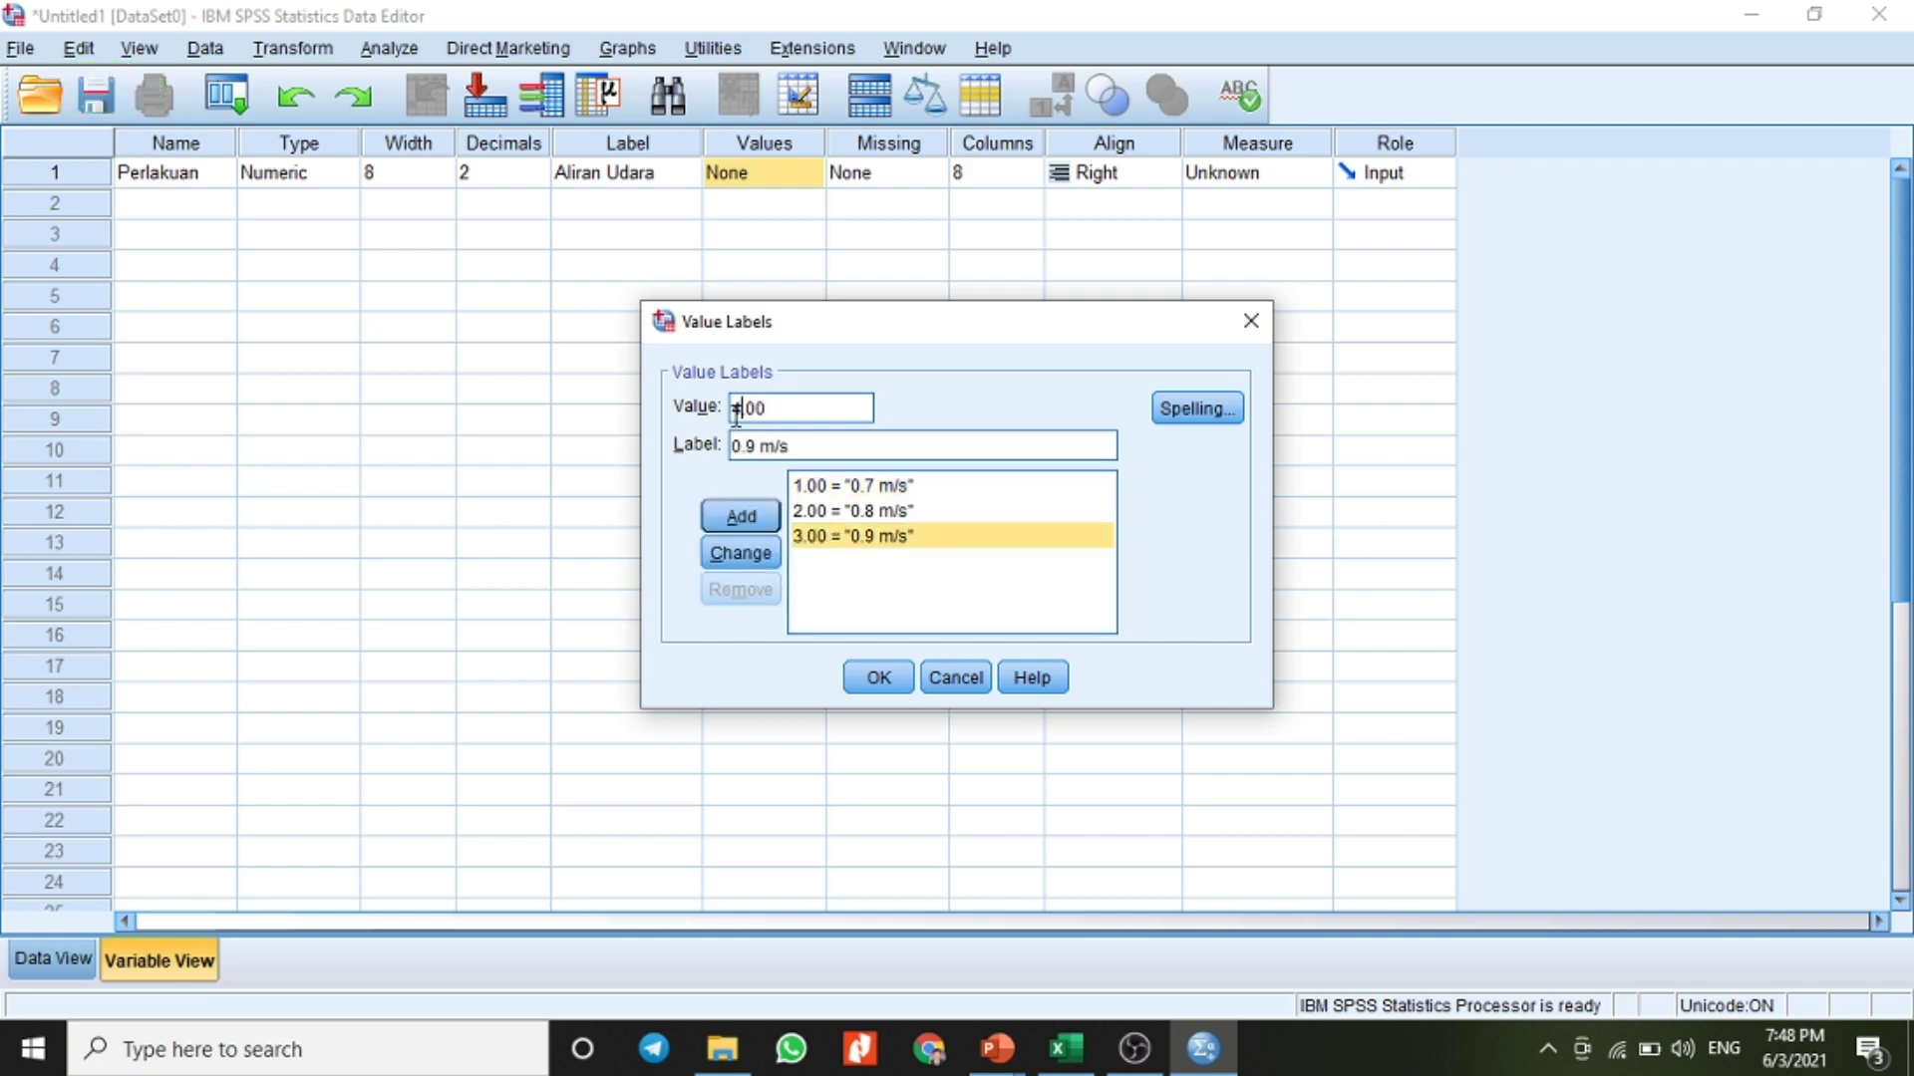
pyautogui.write('1')
pyautogui.click(768, 518)
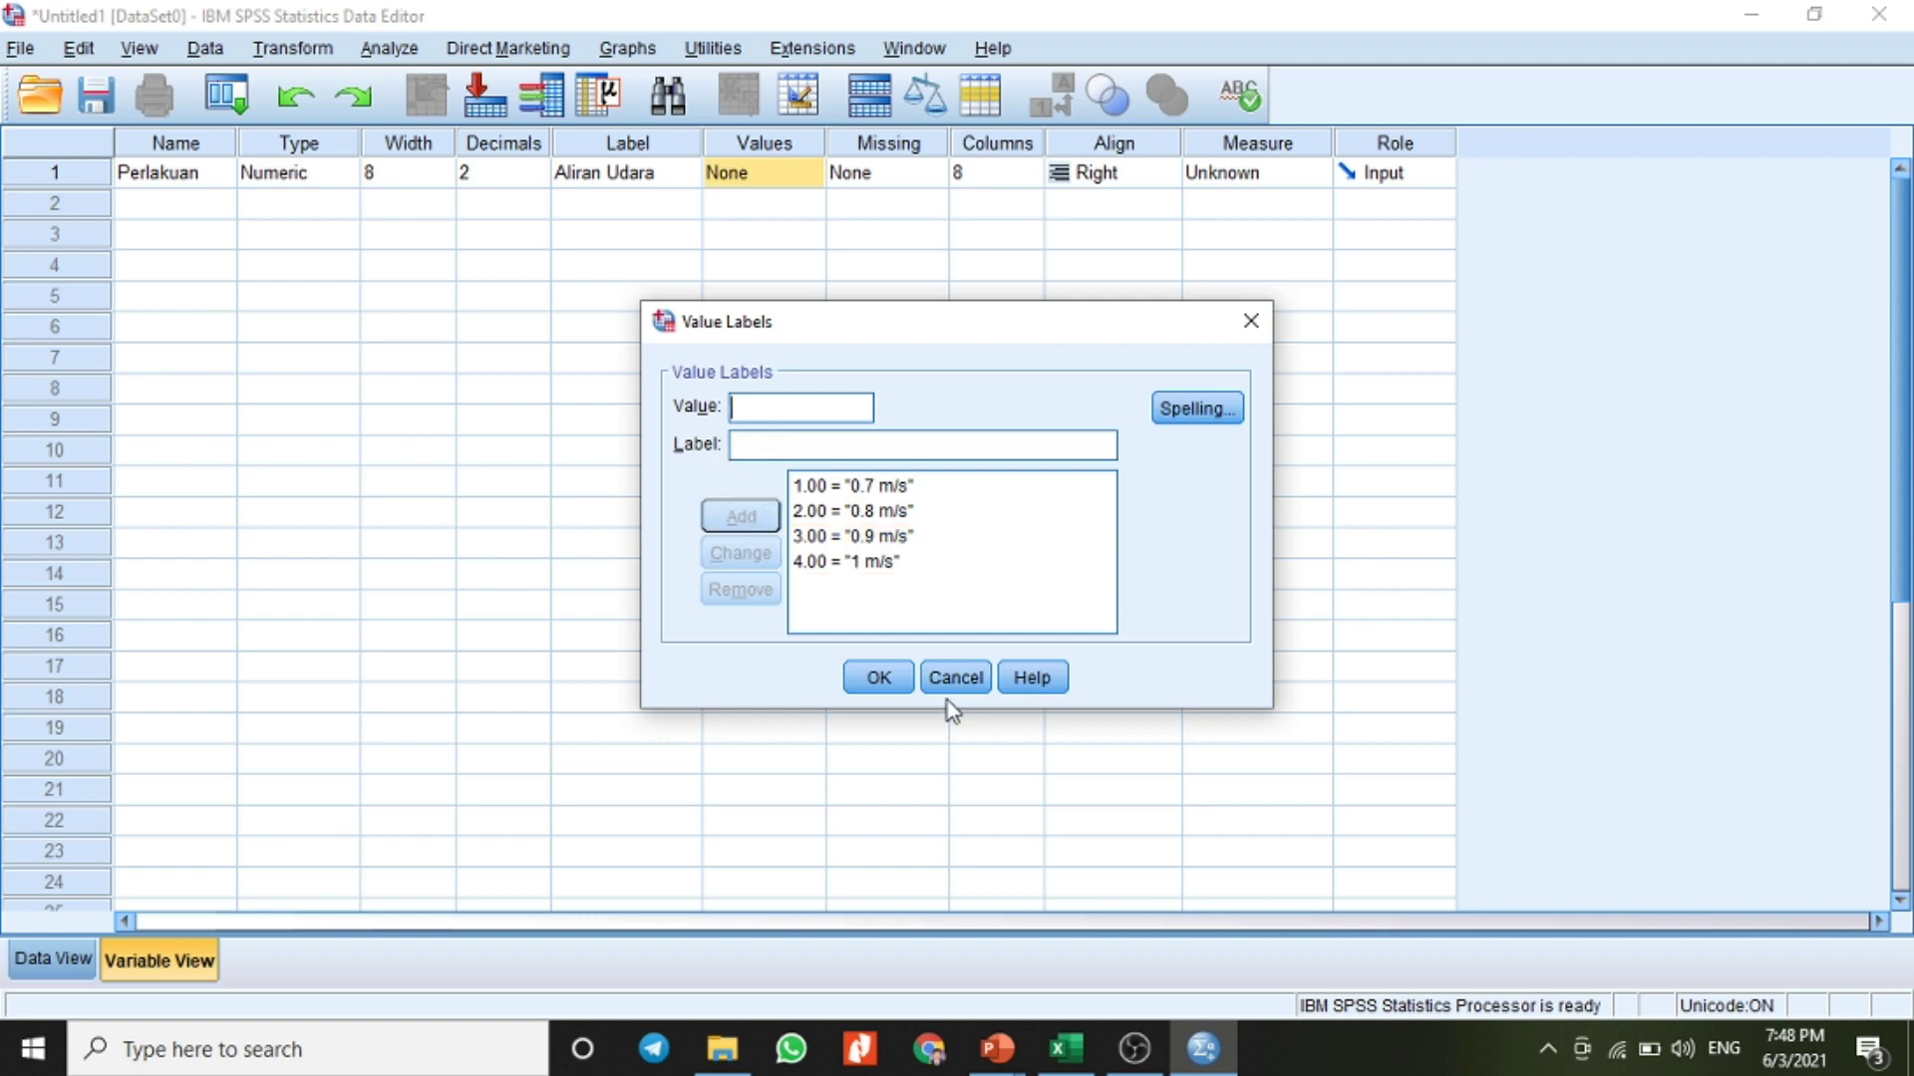
pyautogui.click(879, 679)
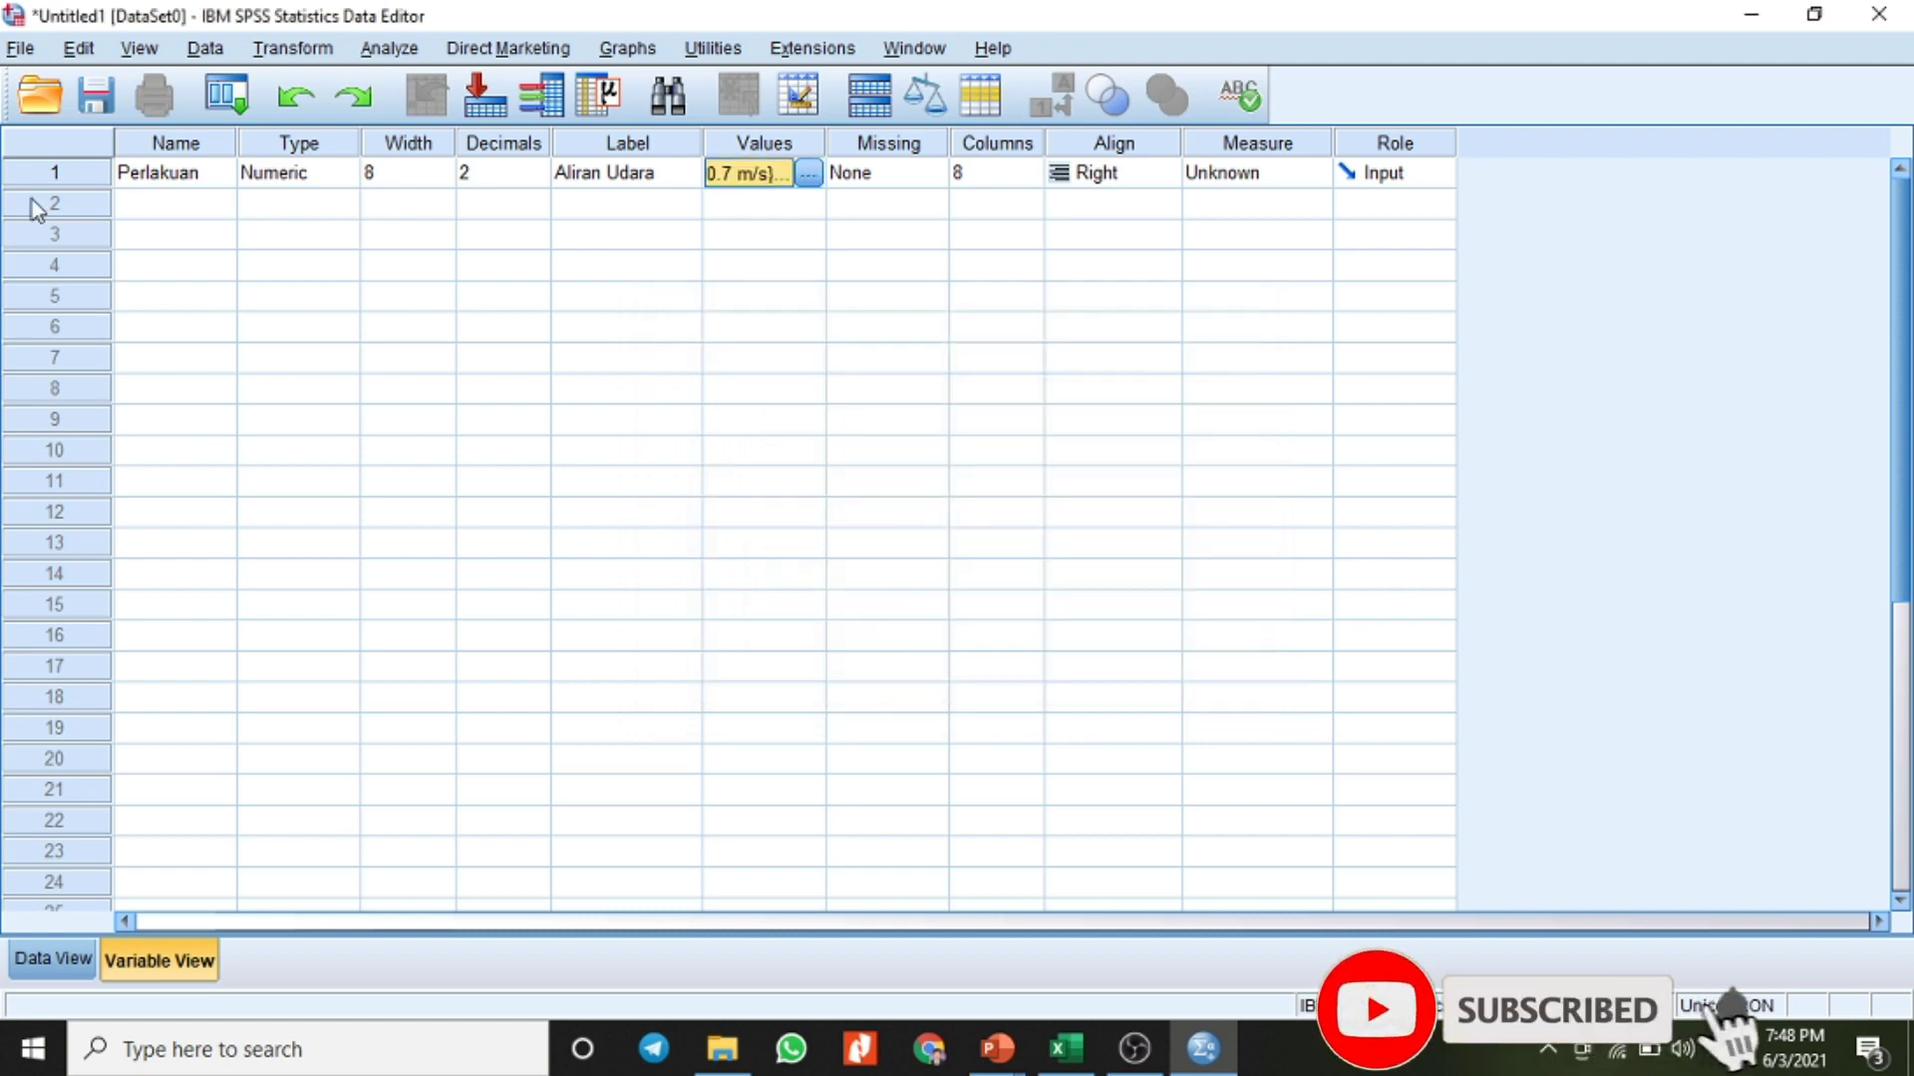
# - Define a second variable named Kadar in the row below Perlakuan
pyautogui.click(151, 208)
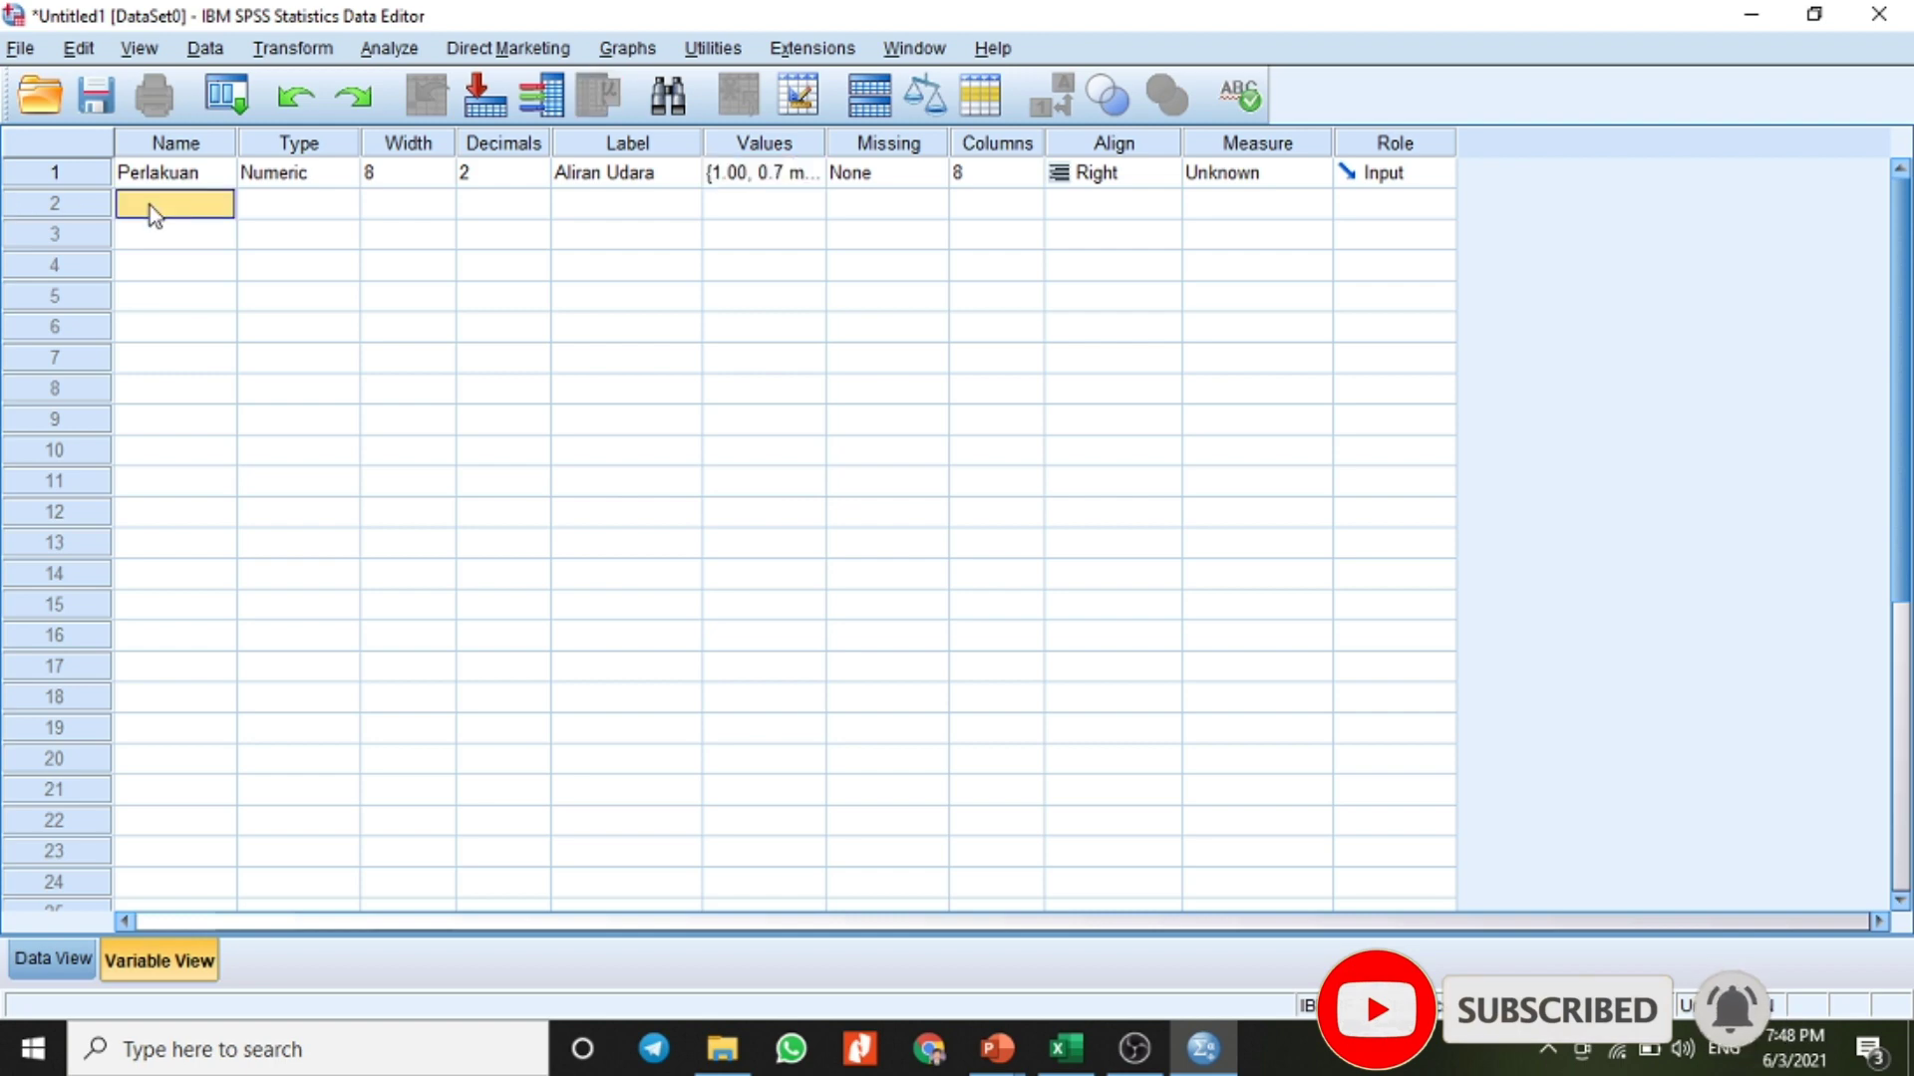
pyautogui.write('Kadar')
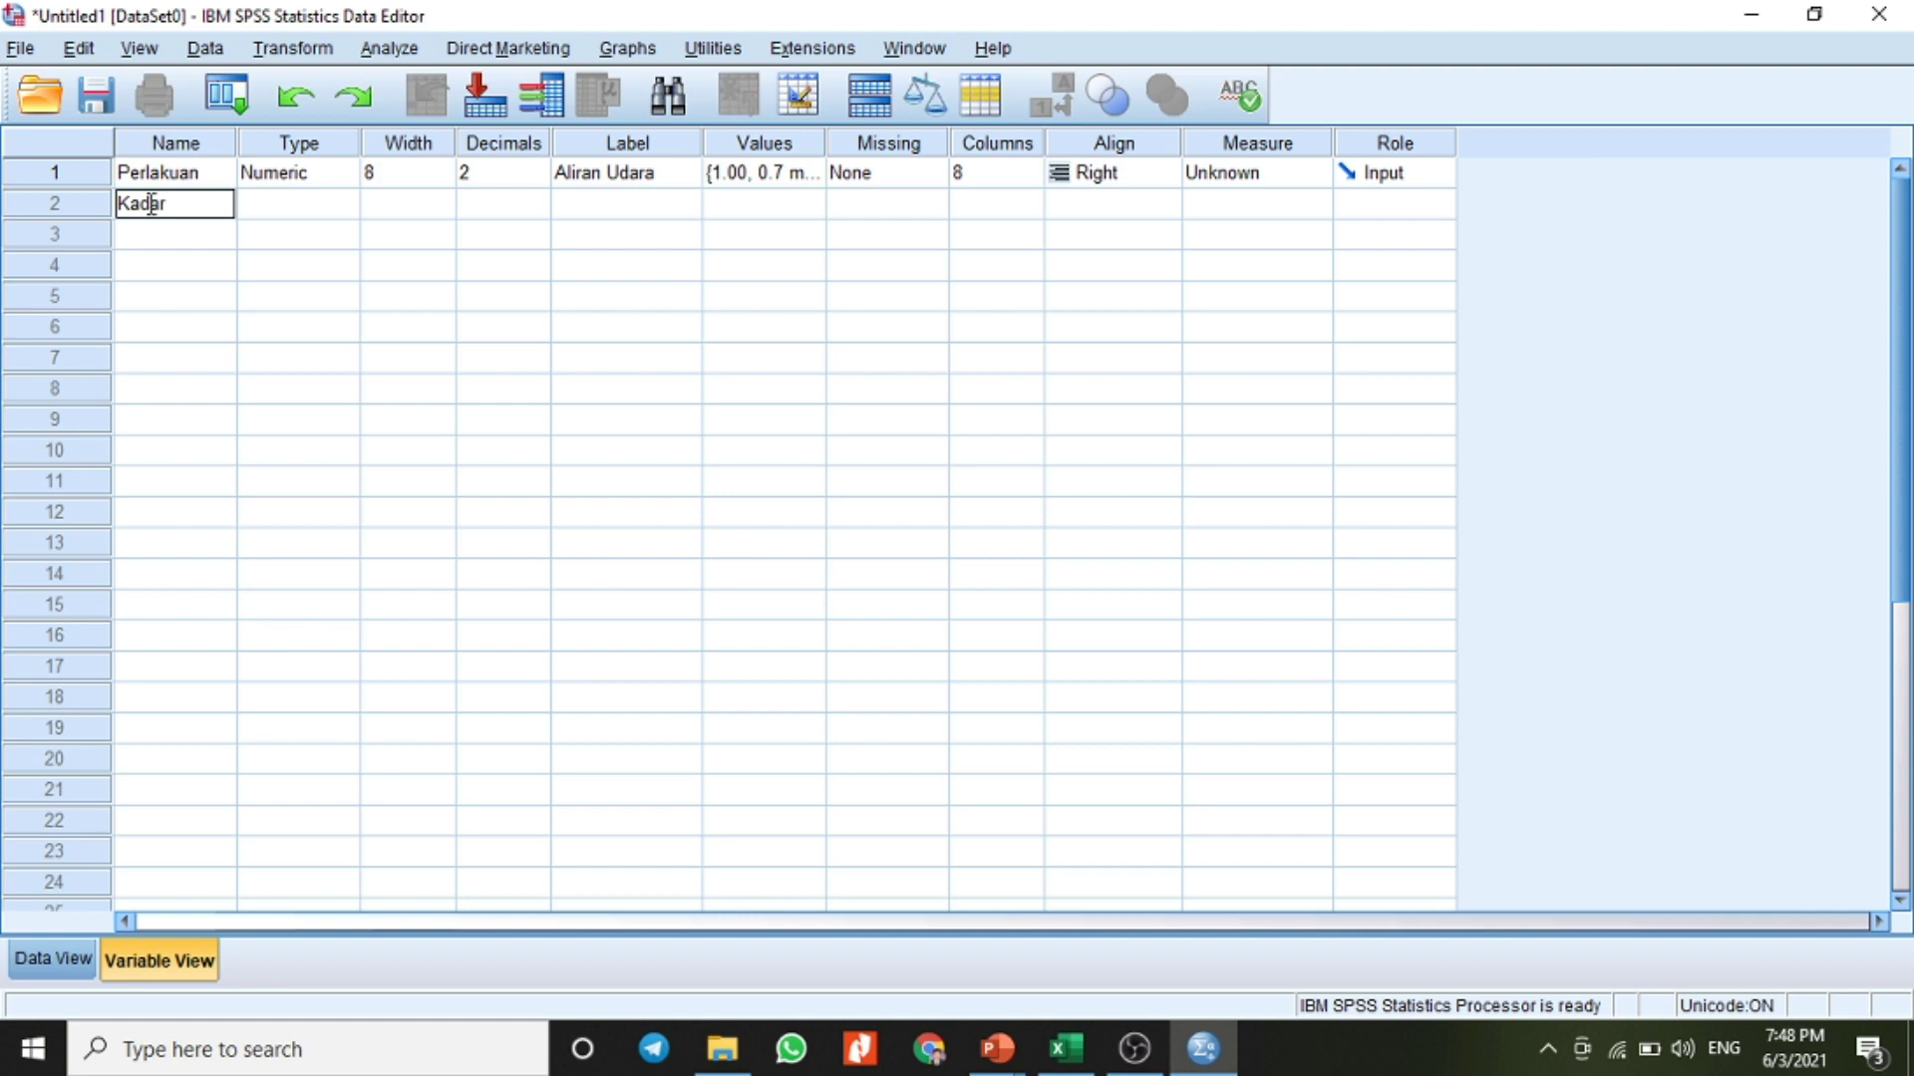
pyautogui.press('Tab')
# - Enter "Kadar Air Simplisia" as the label of the Kadar variable
pyautogui.press('Tab')
pyautogui.press('Tab')
pyautogui.press('Tab')
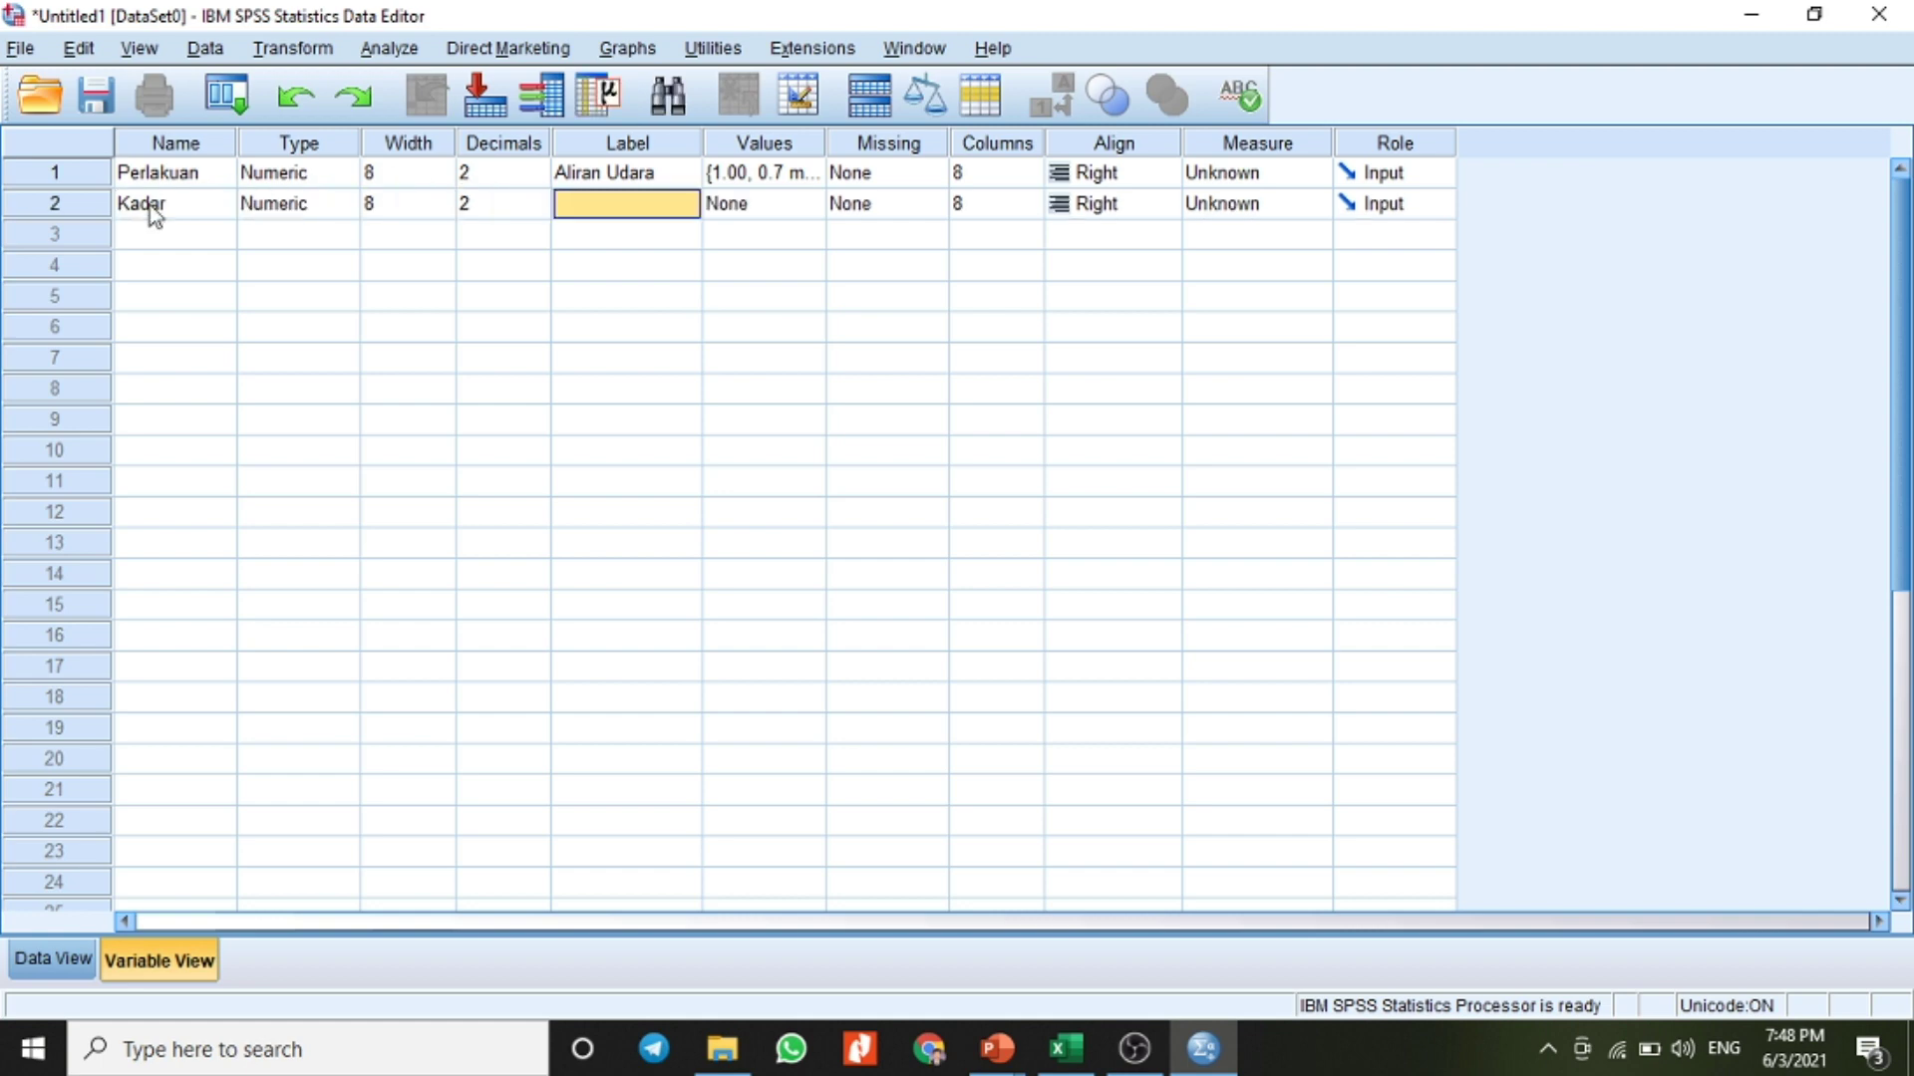
pyautogui.write('Kadar')
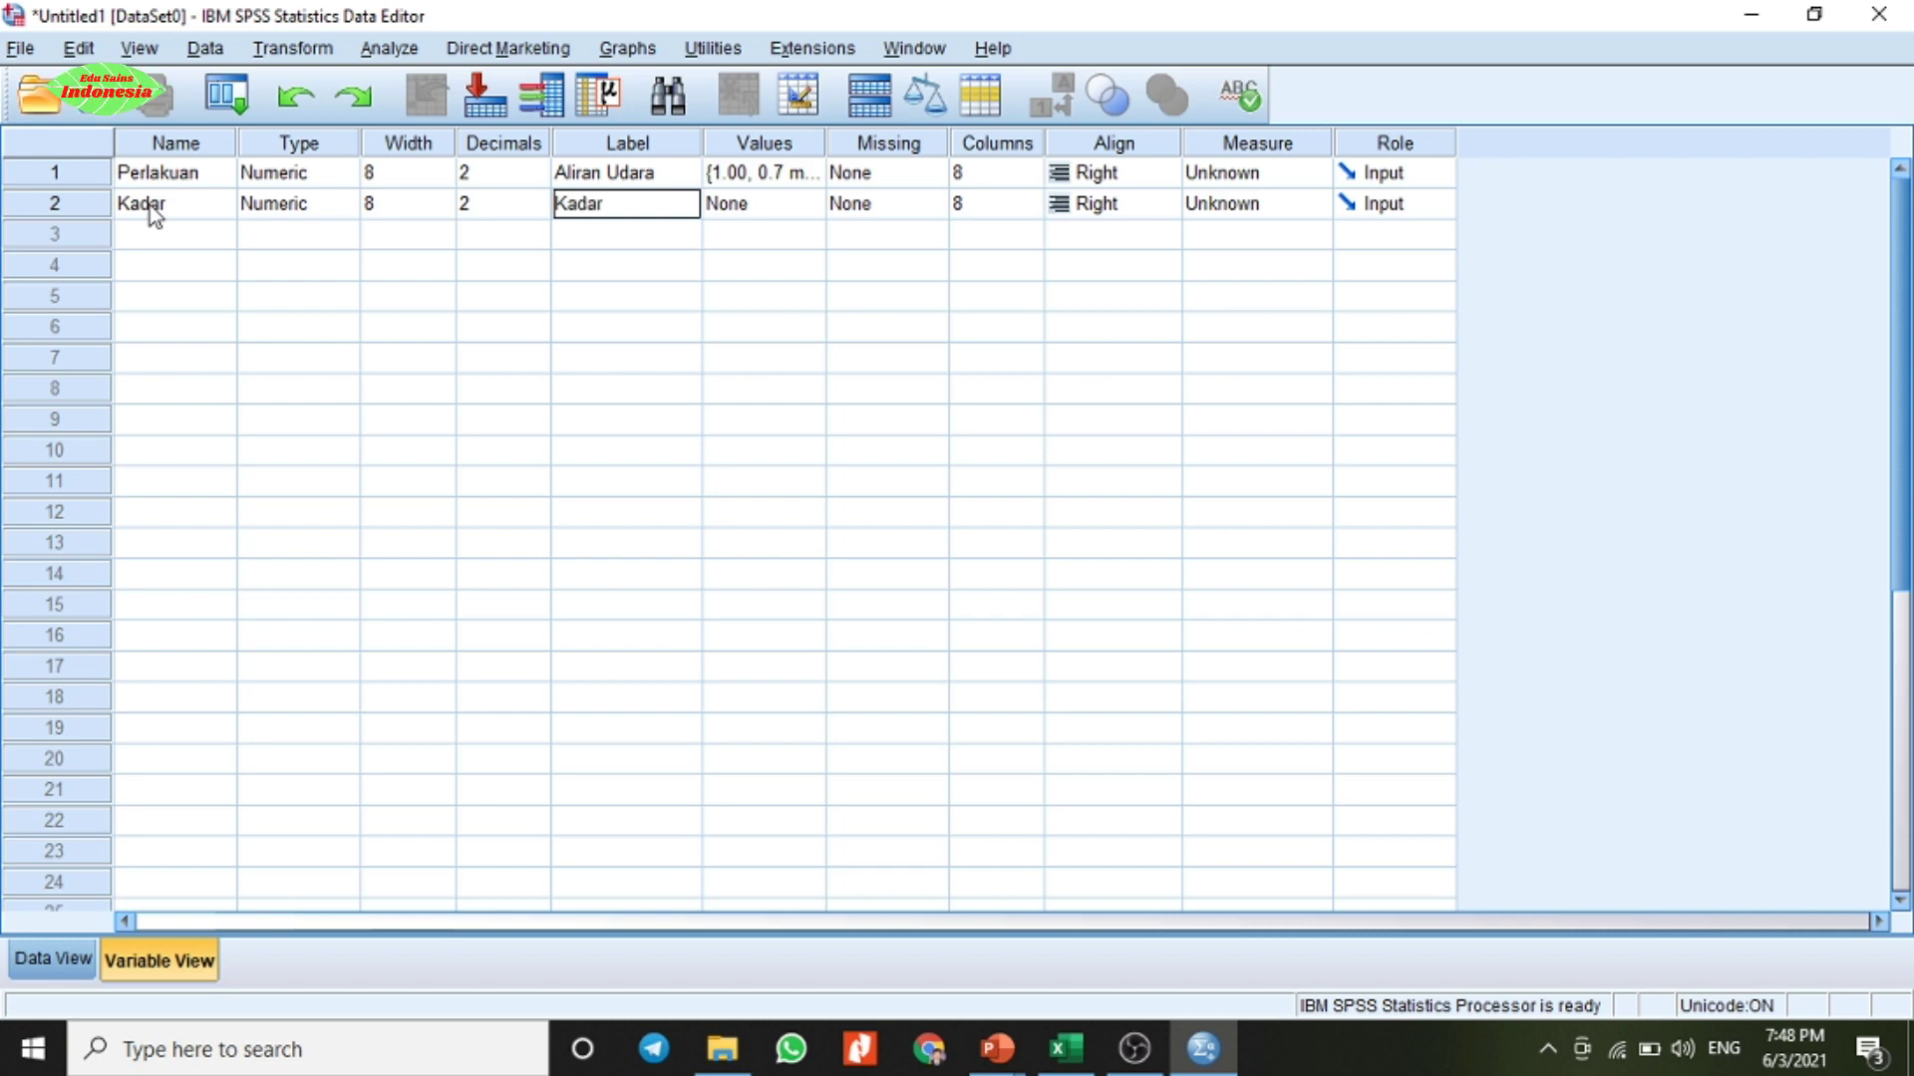
pyautogui.write(' Air S')
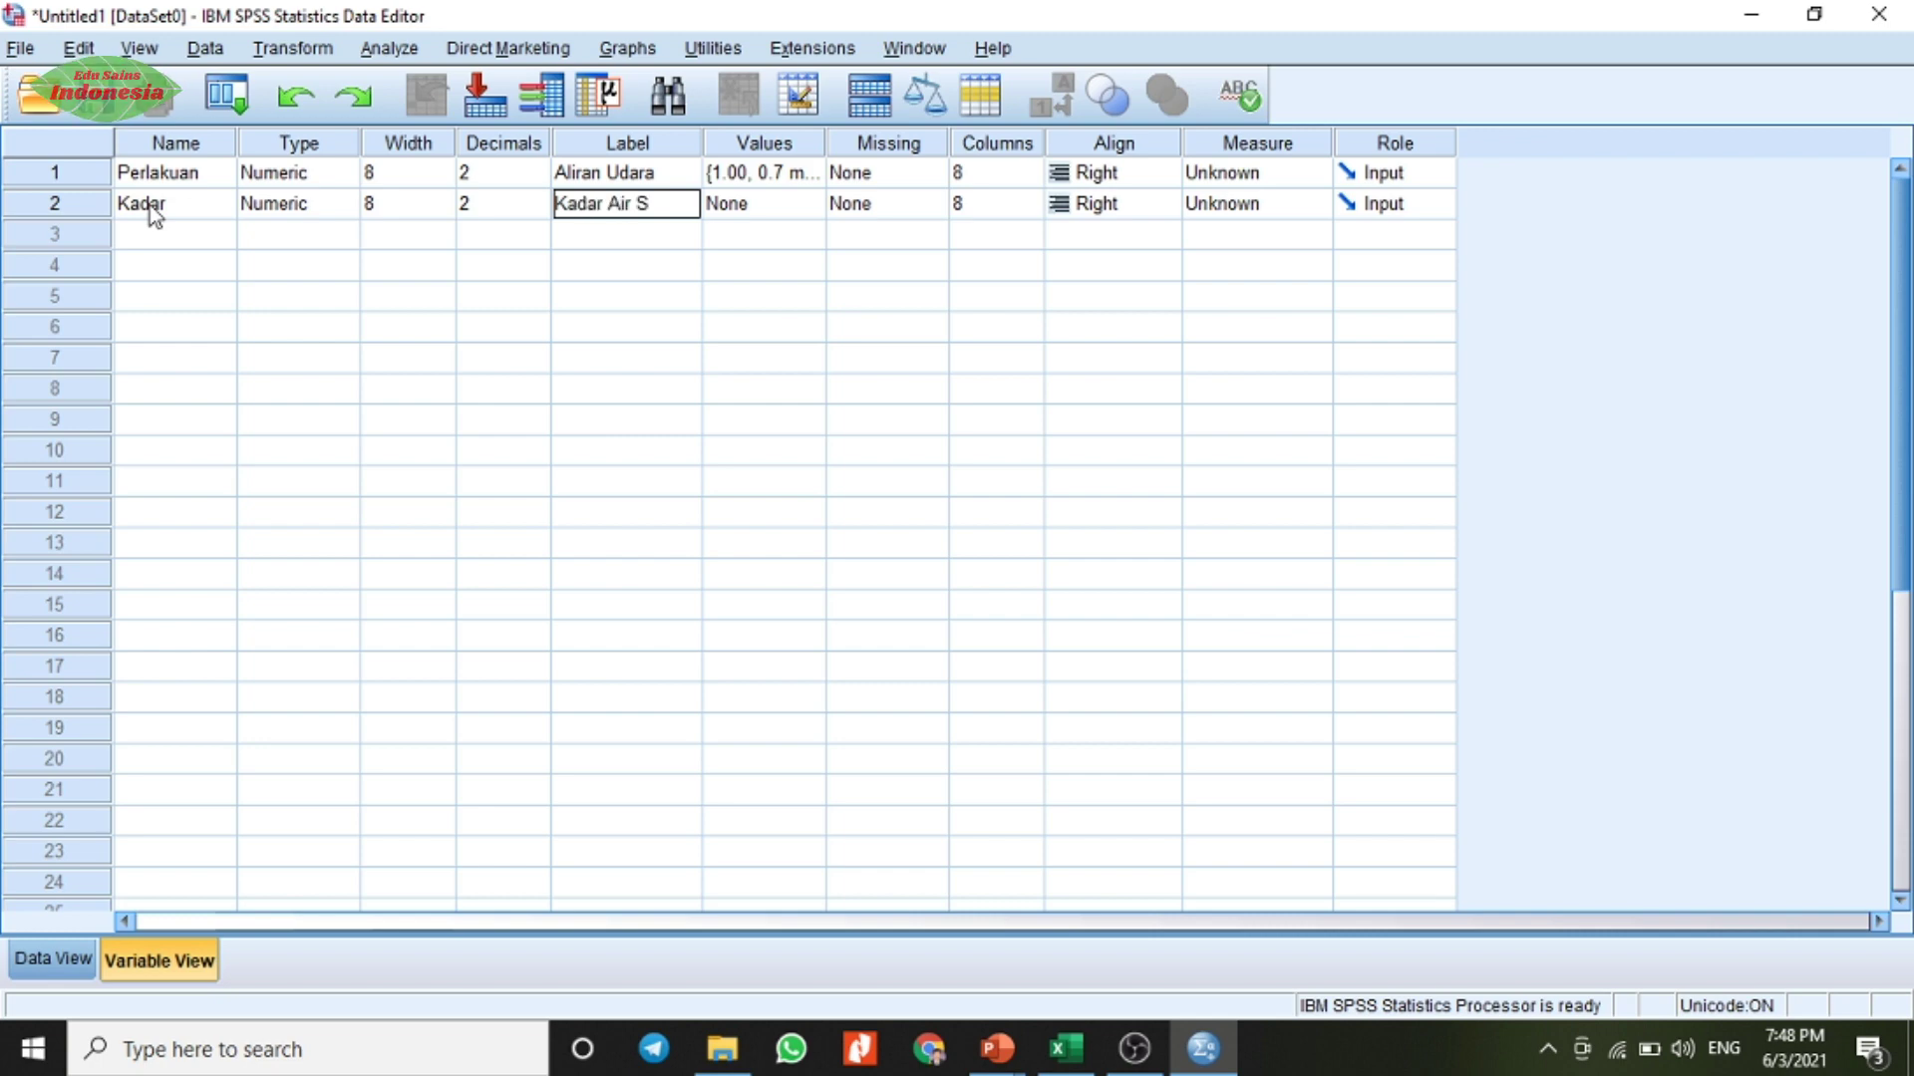
pyautogui.write('implisia')
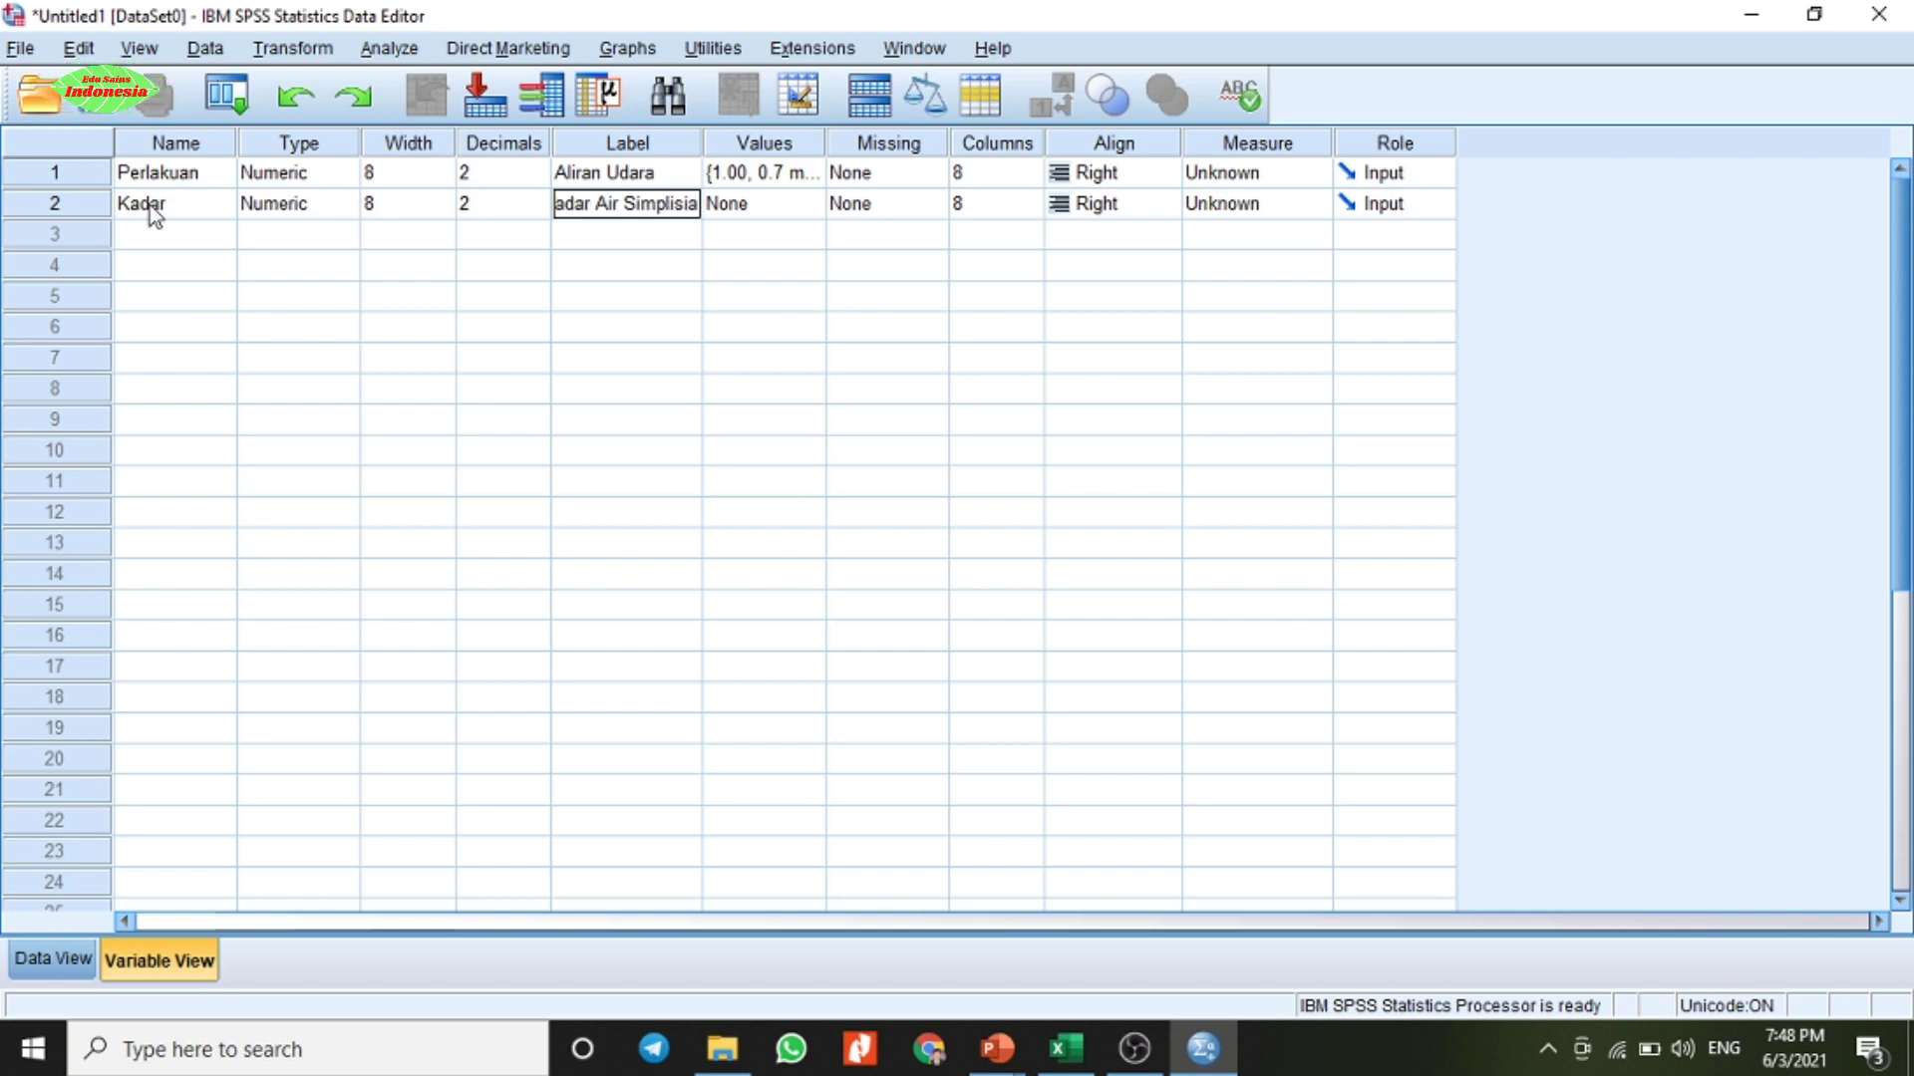
# - Display the empty data grid for the two variables, and copy the data in cells B5:C28 of the data anava workbook in Excel
pyautogui.click(578, 277)
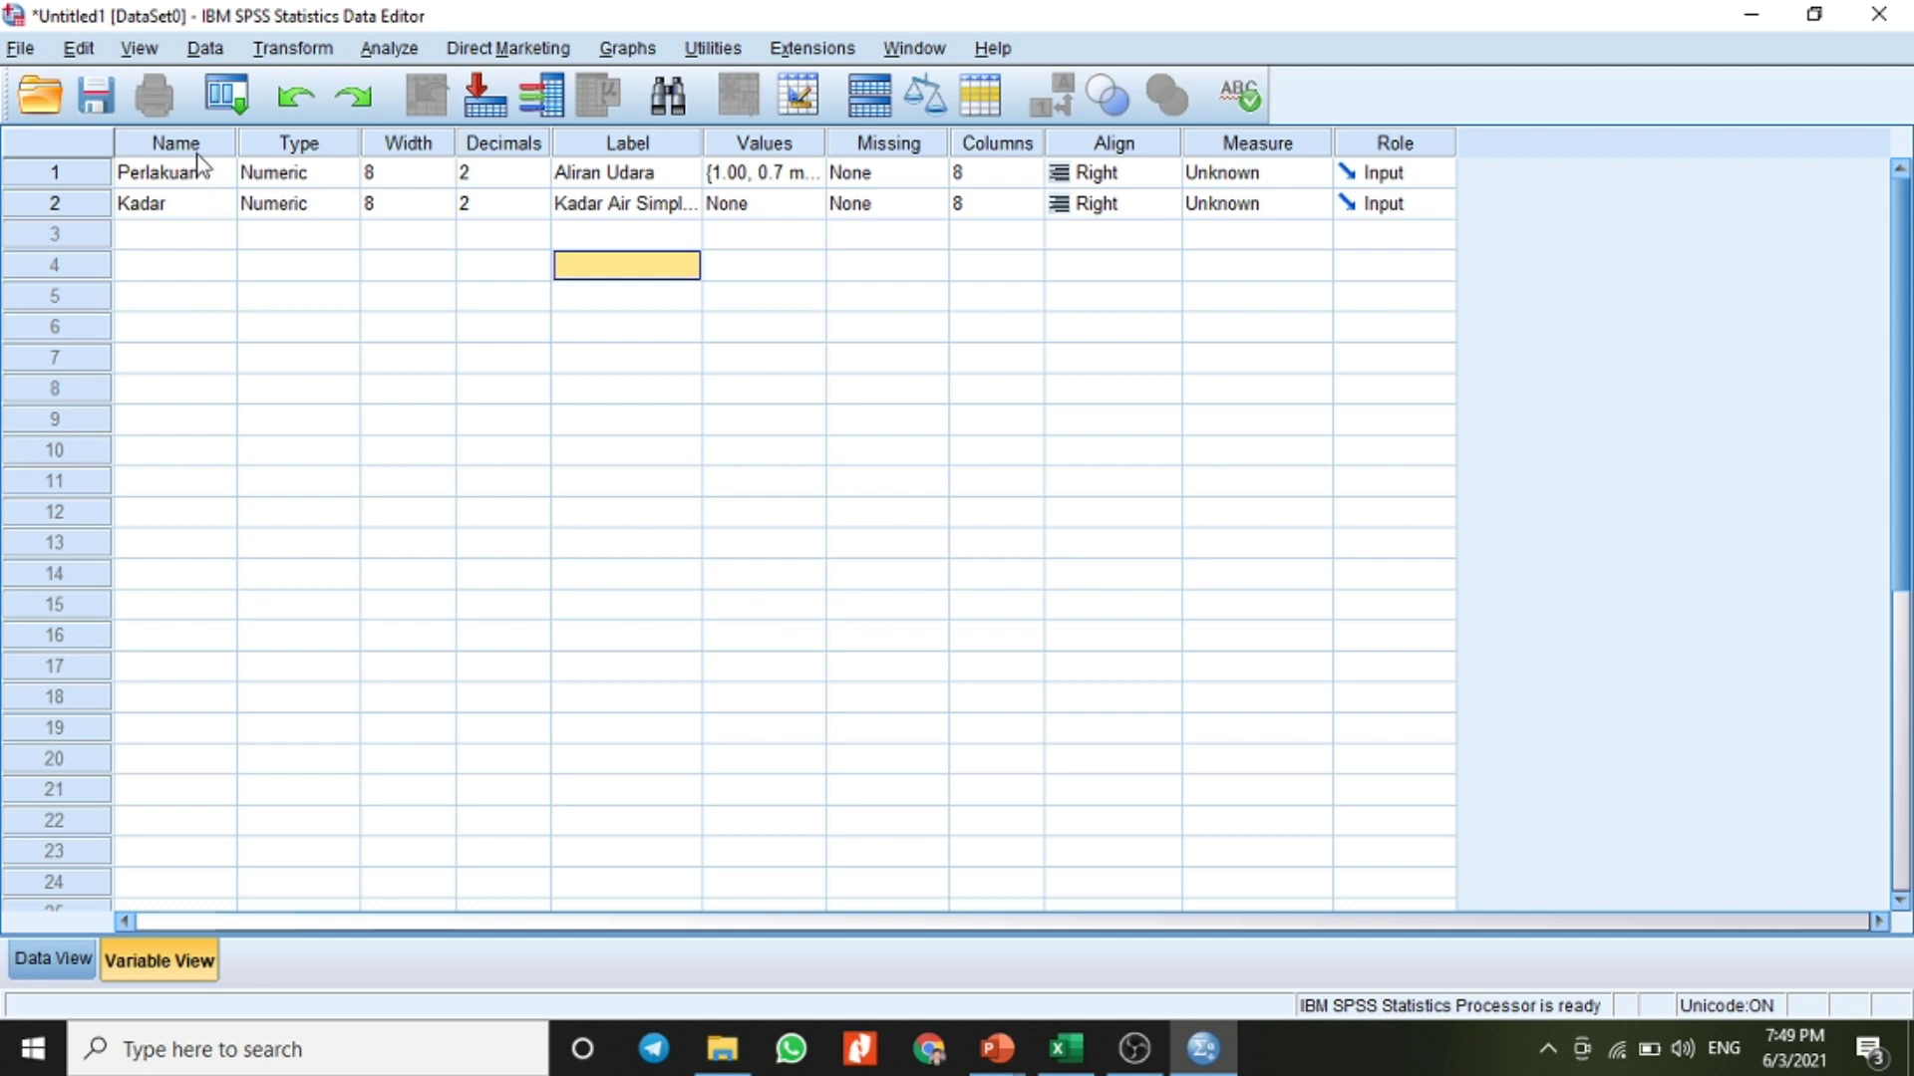
pyautogui.click(55, 961)
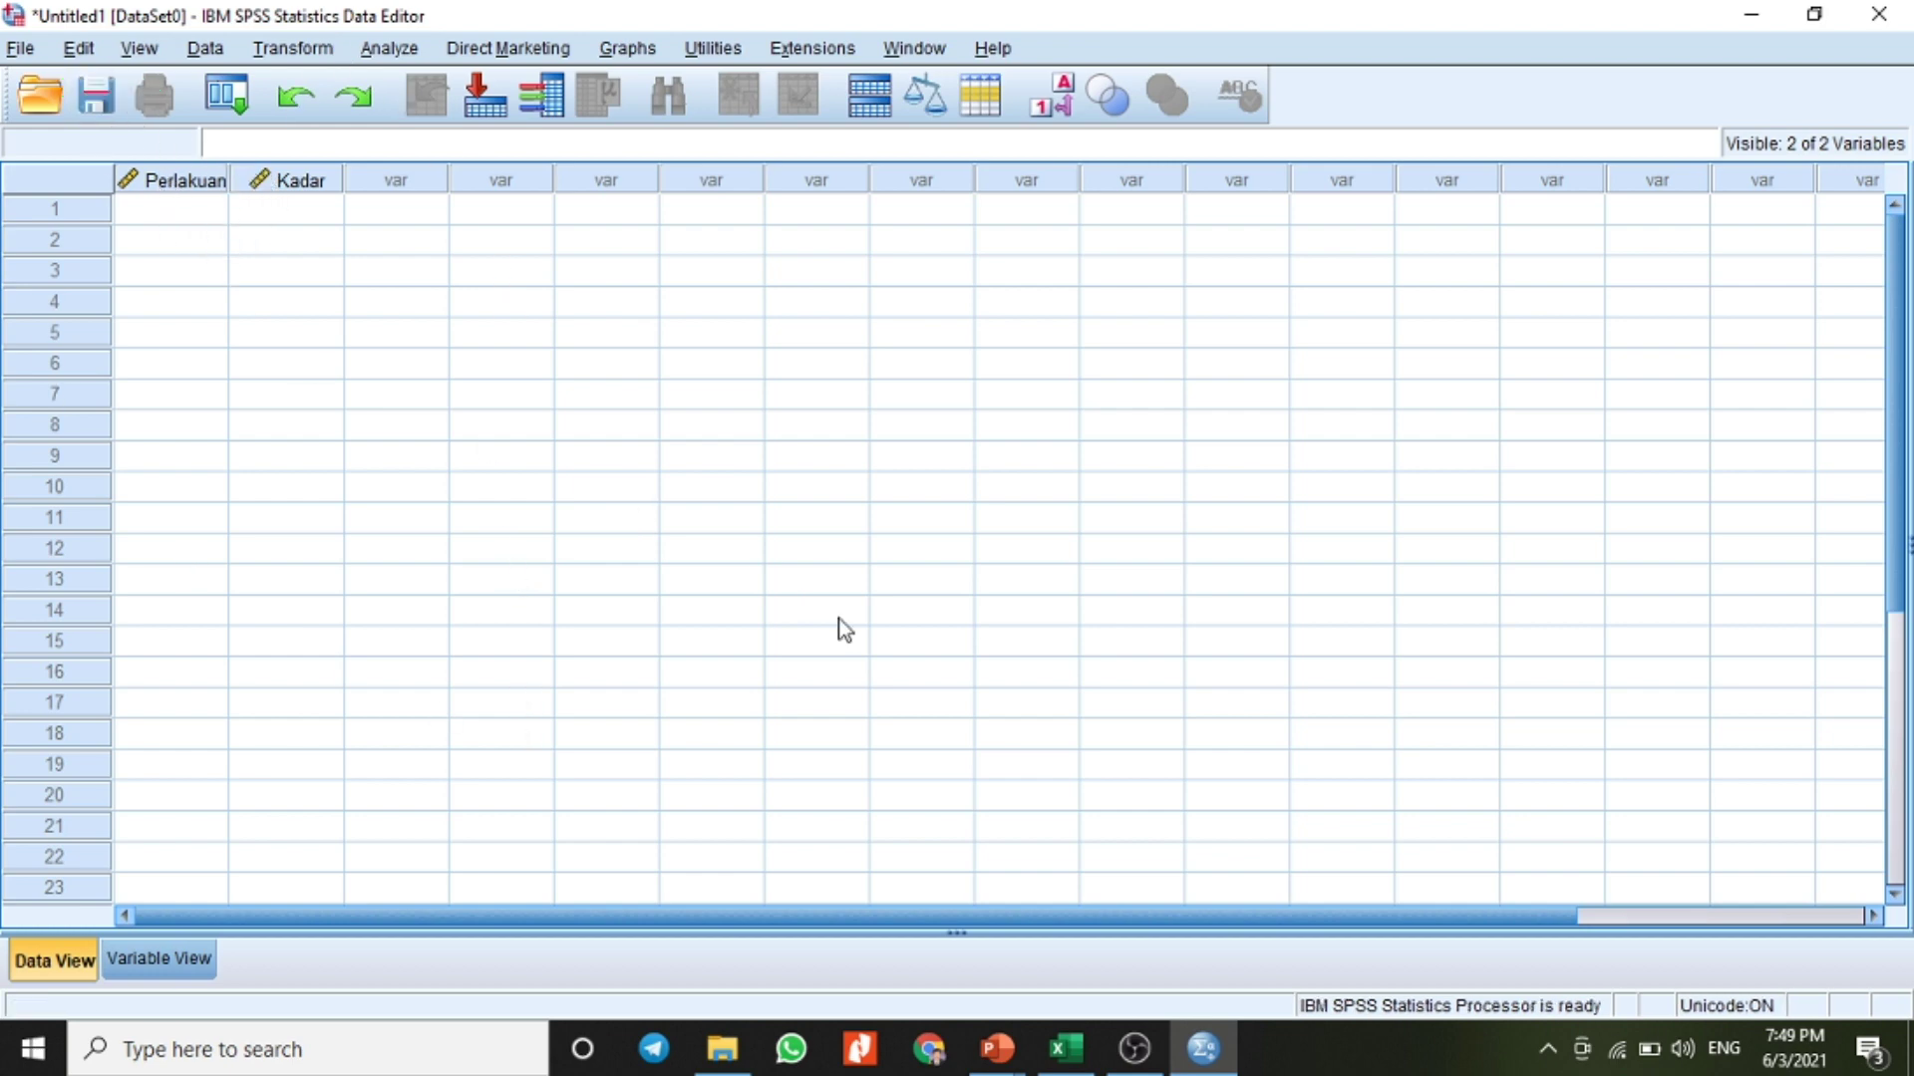
pyautogui.click(1076, 1065)
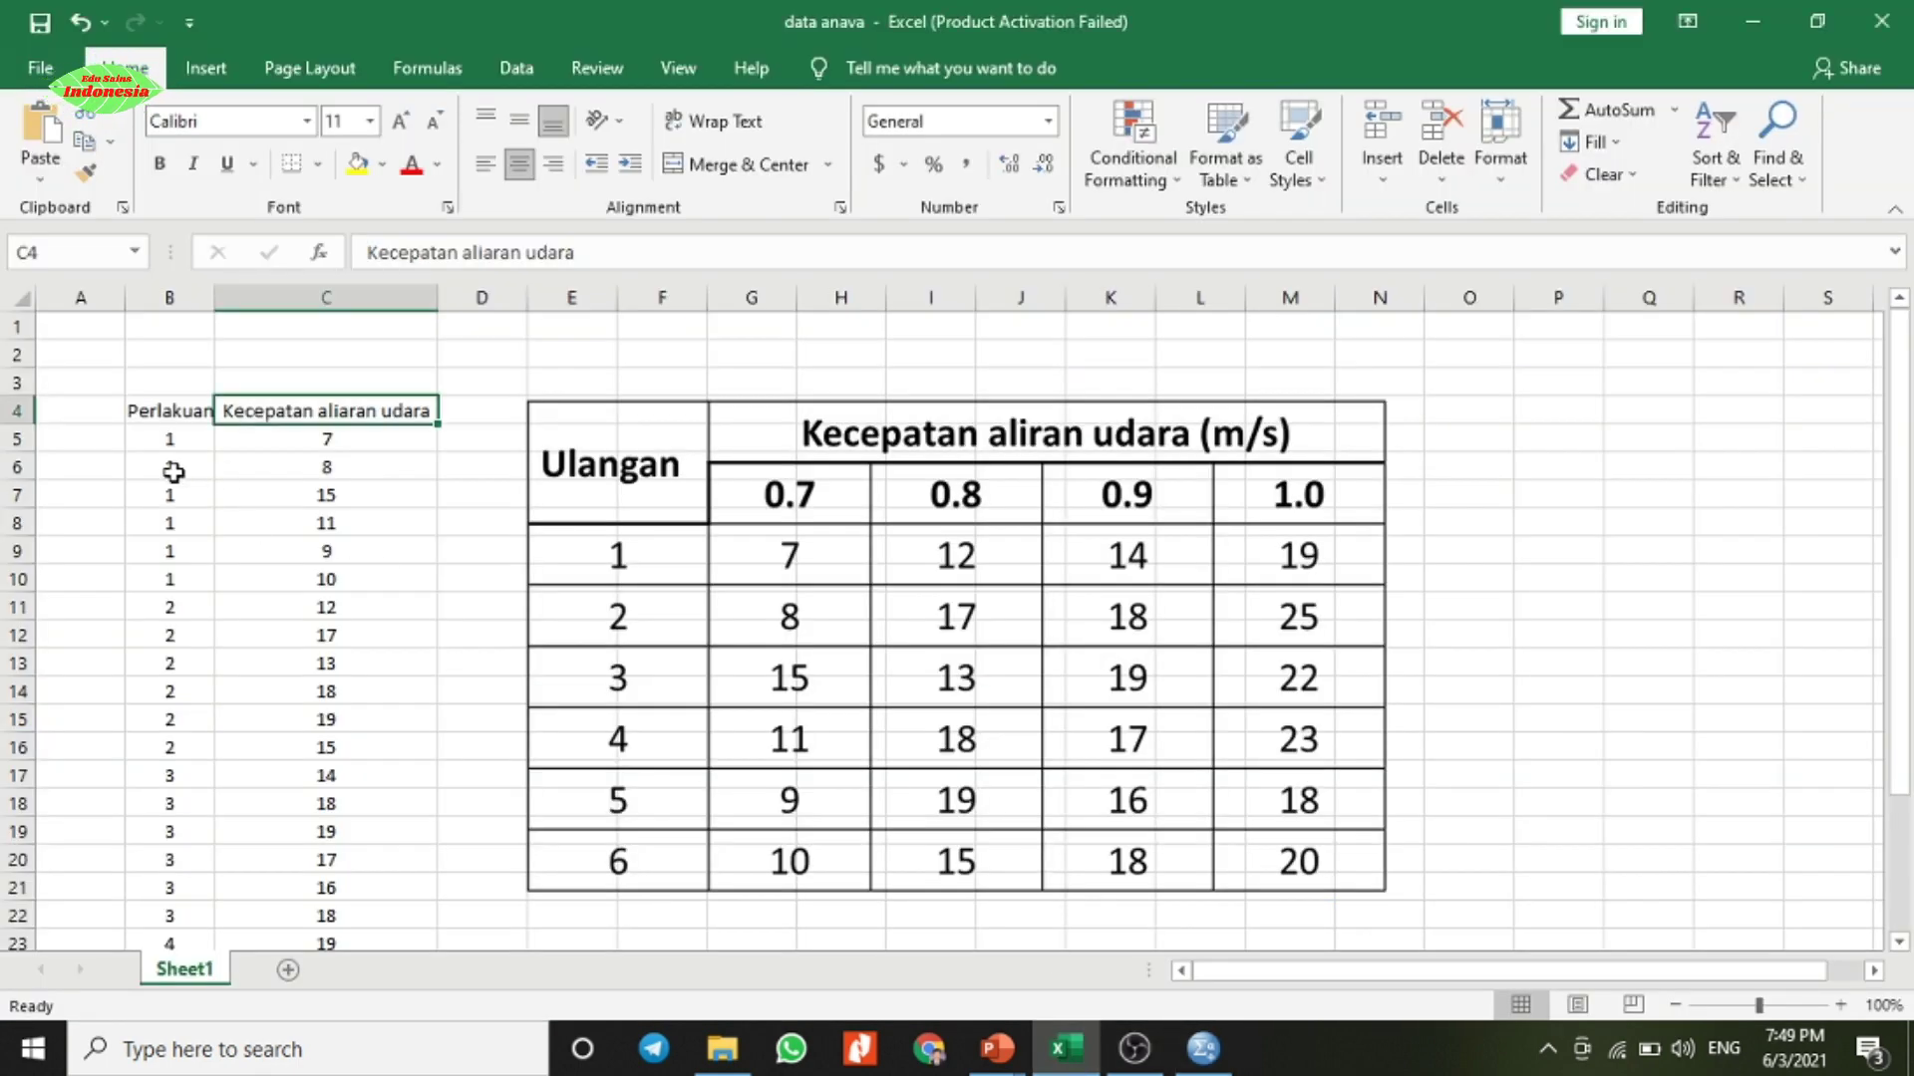
pyautogui.moveTo(145, 440); pyautogui.dragTo(317, 888)
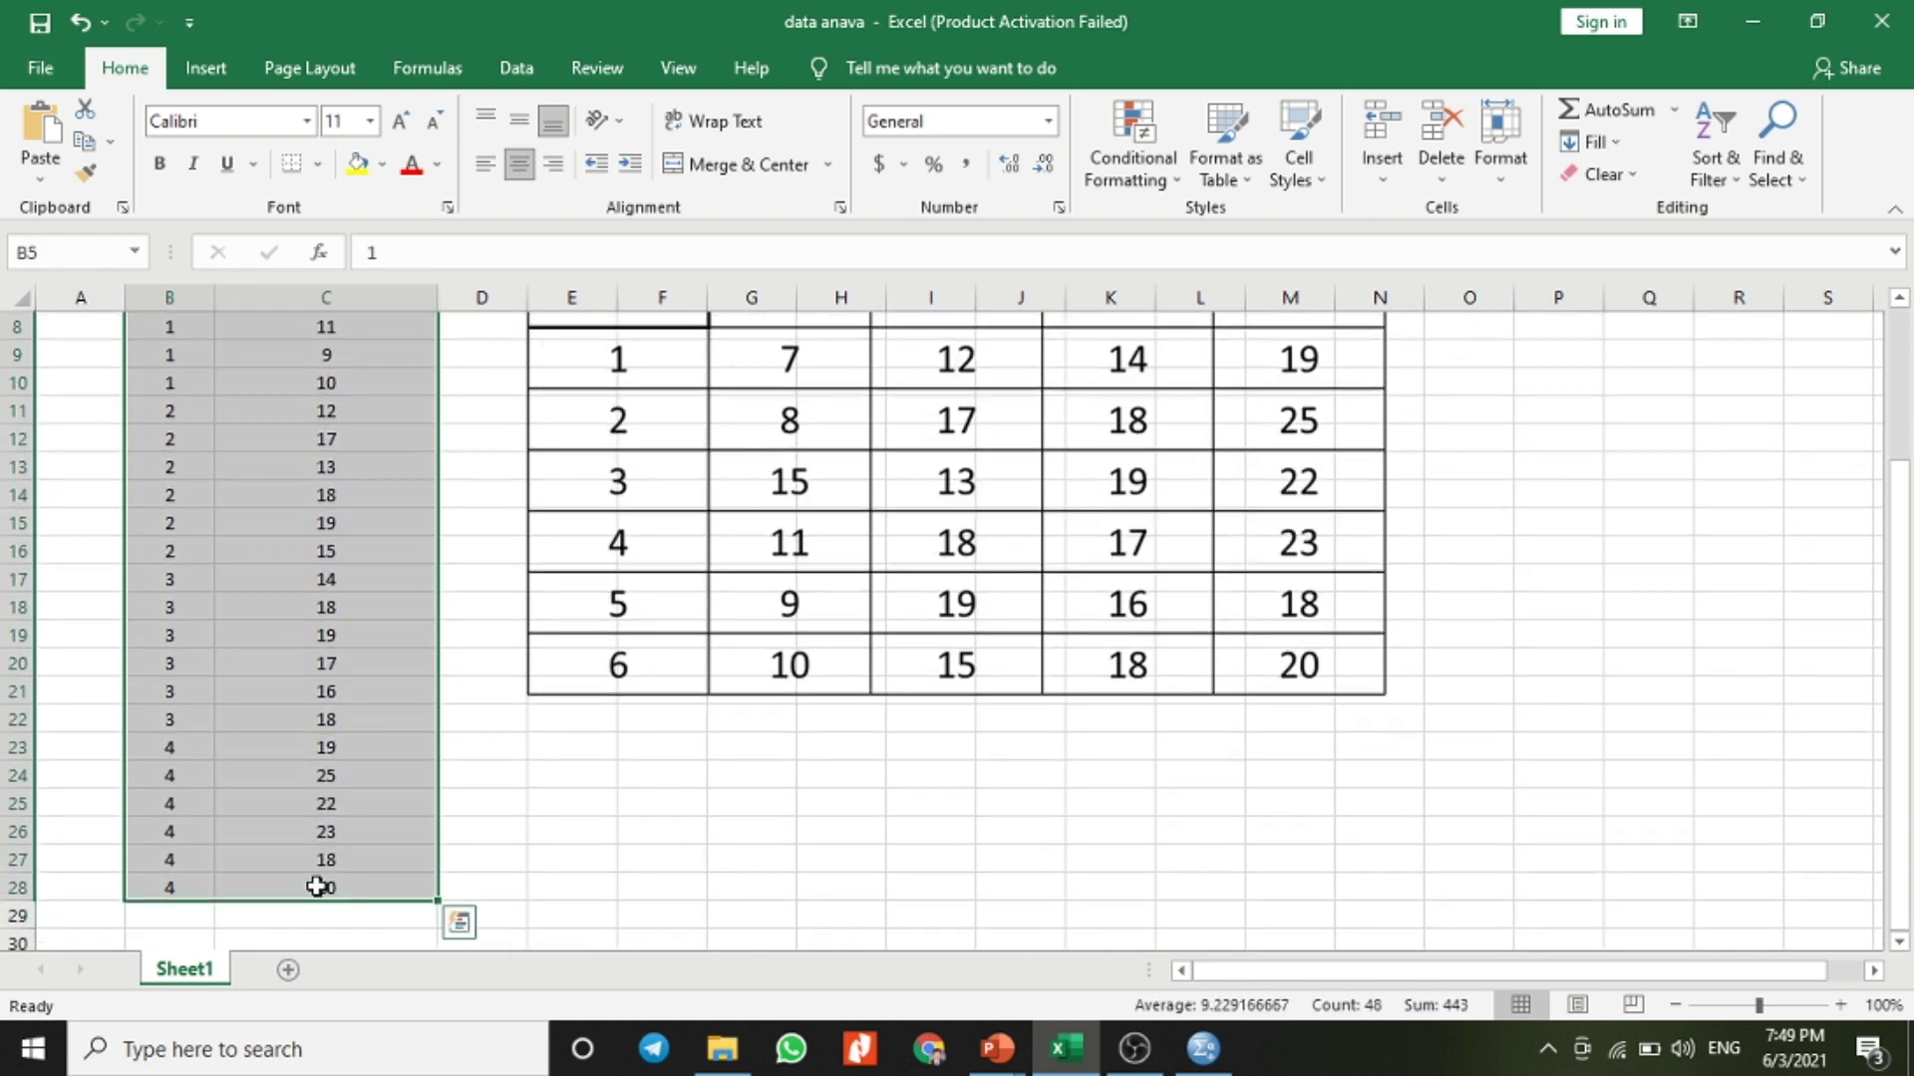
pyautogui.hotkey('ctrl', 'c')
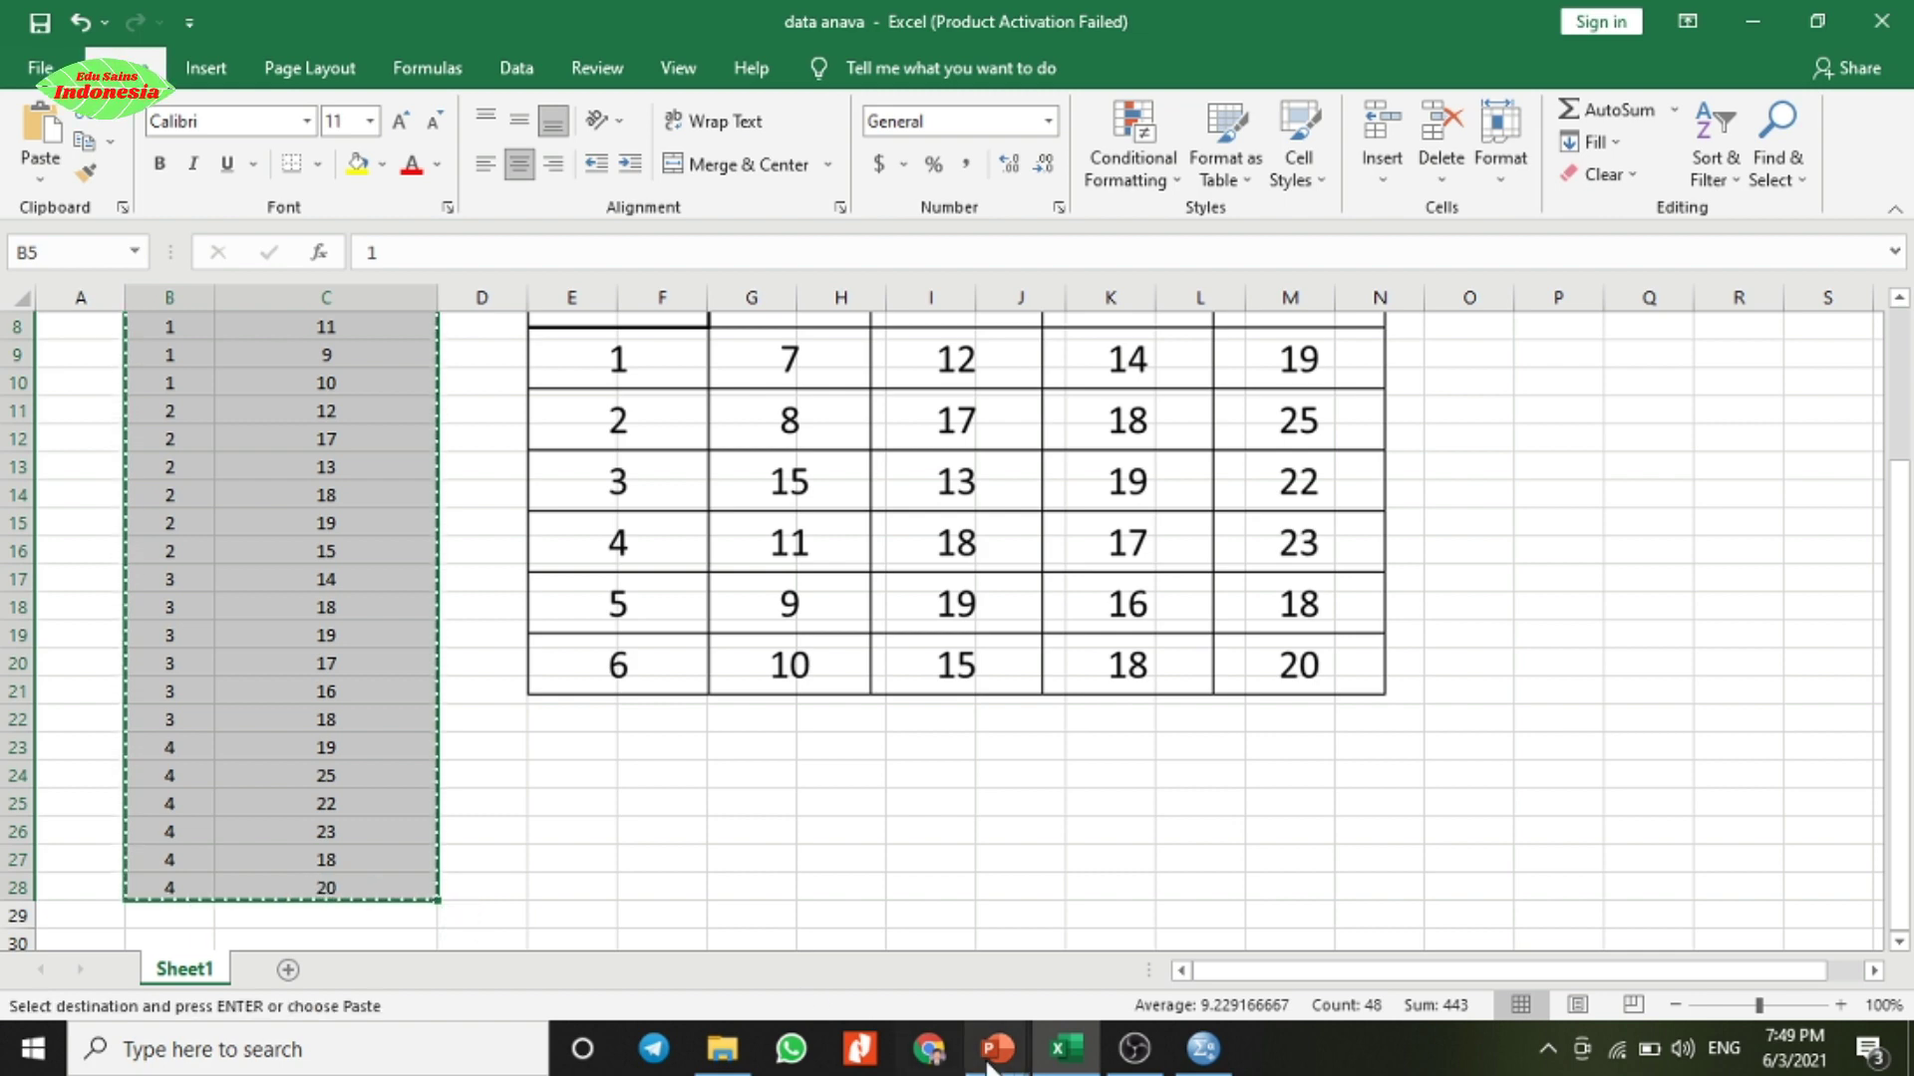
# - Switch back to SPSS and paste the copied data into the Perlakuan and Kadar columns, starting at row 1
pyautogui.click(1220, 1050)
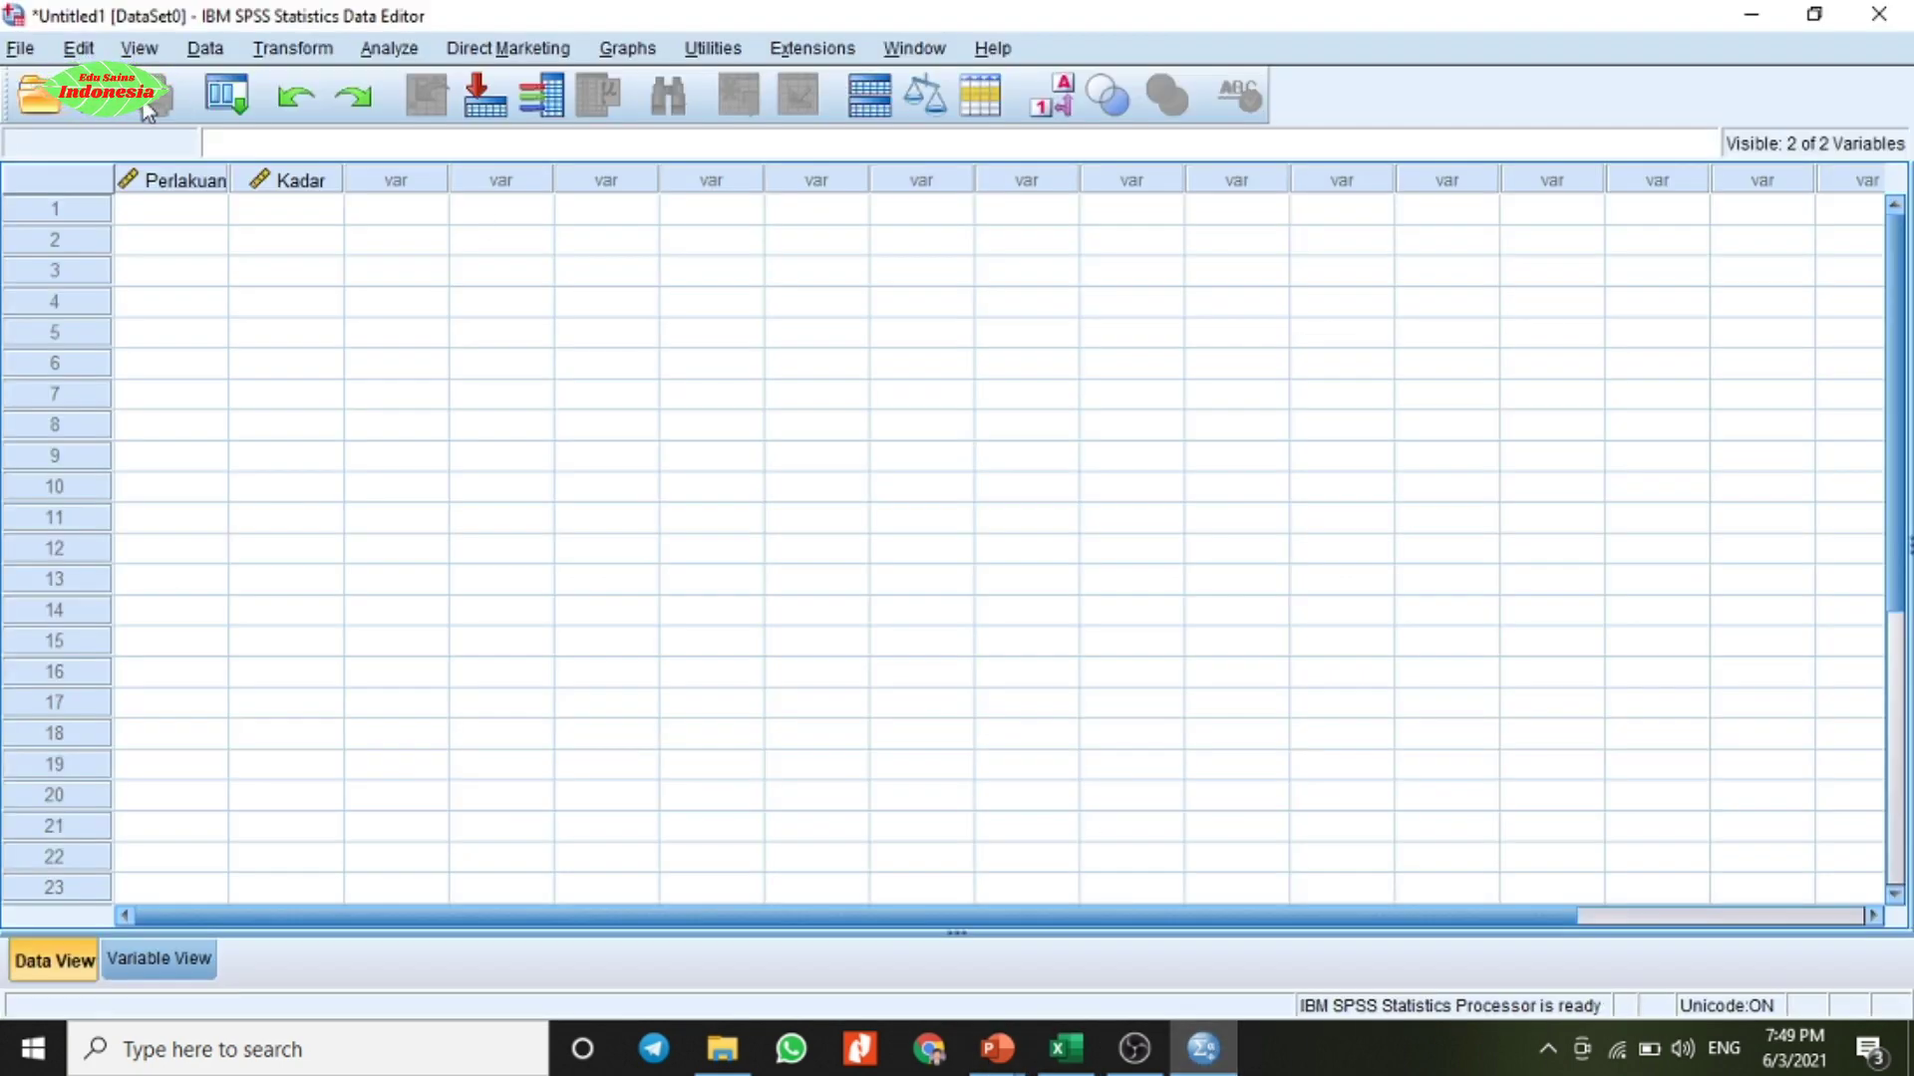
pyautogui.click(180, 220)
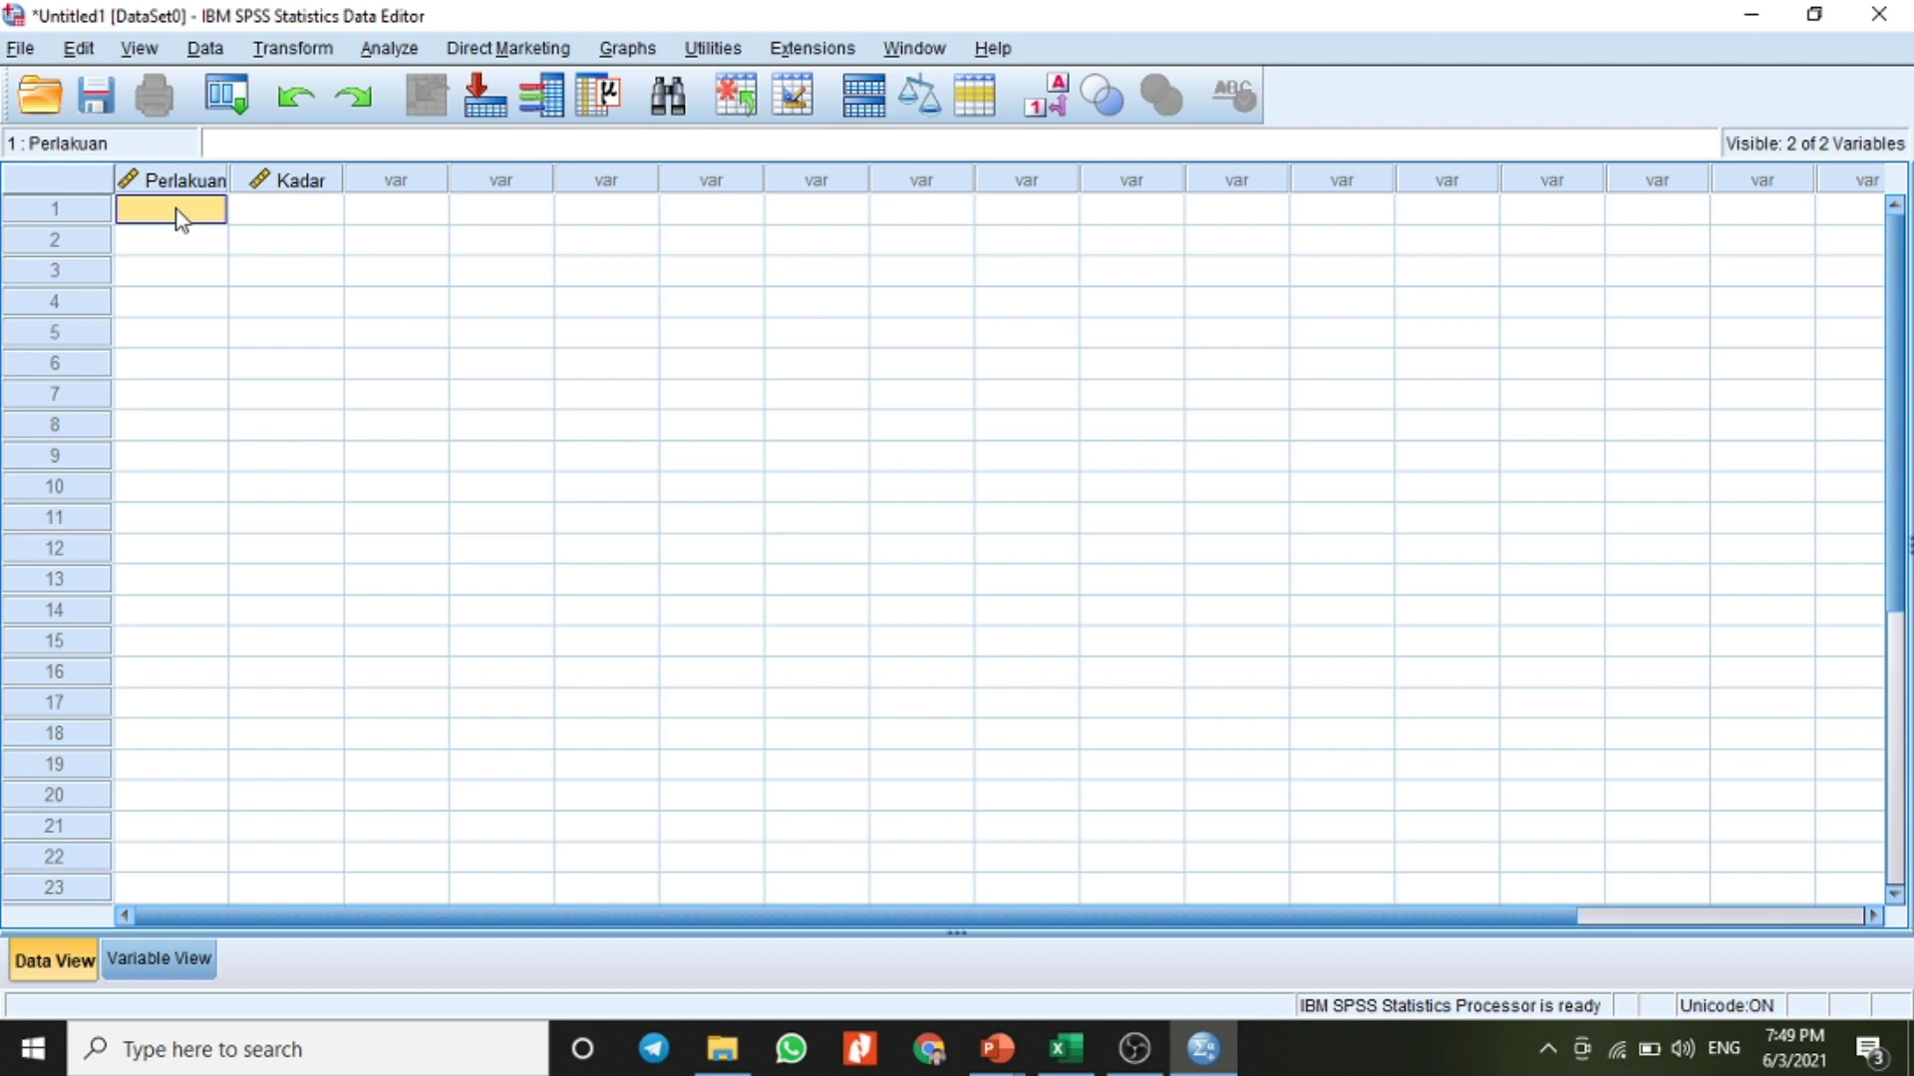
pyautogui.hotkey('ctrl', 'v')
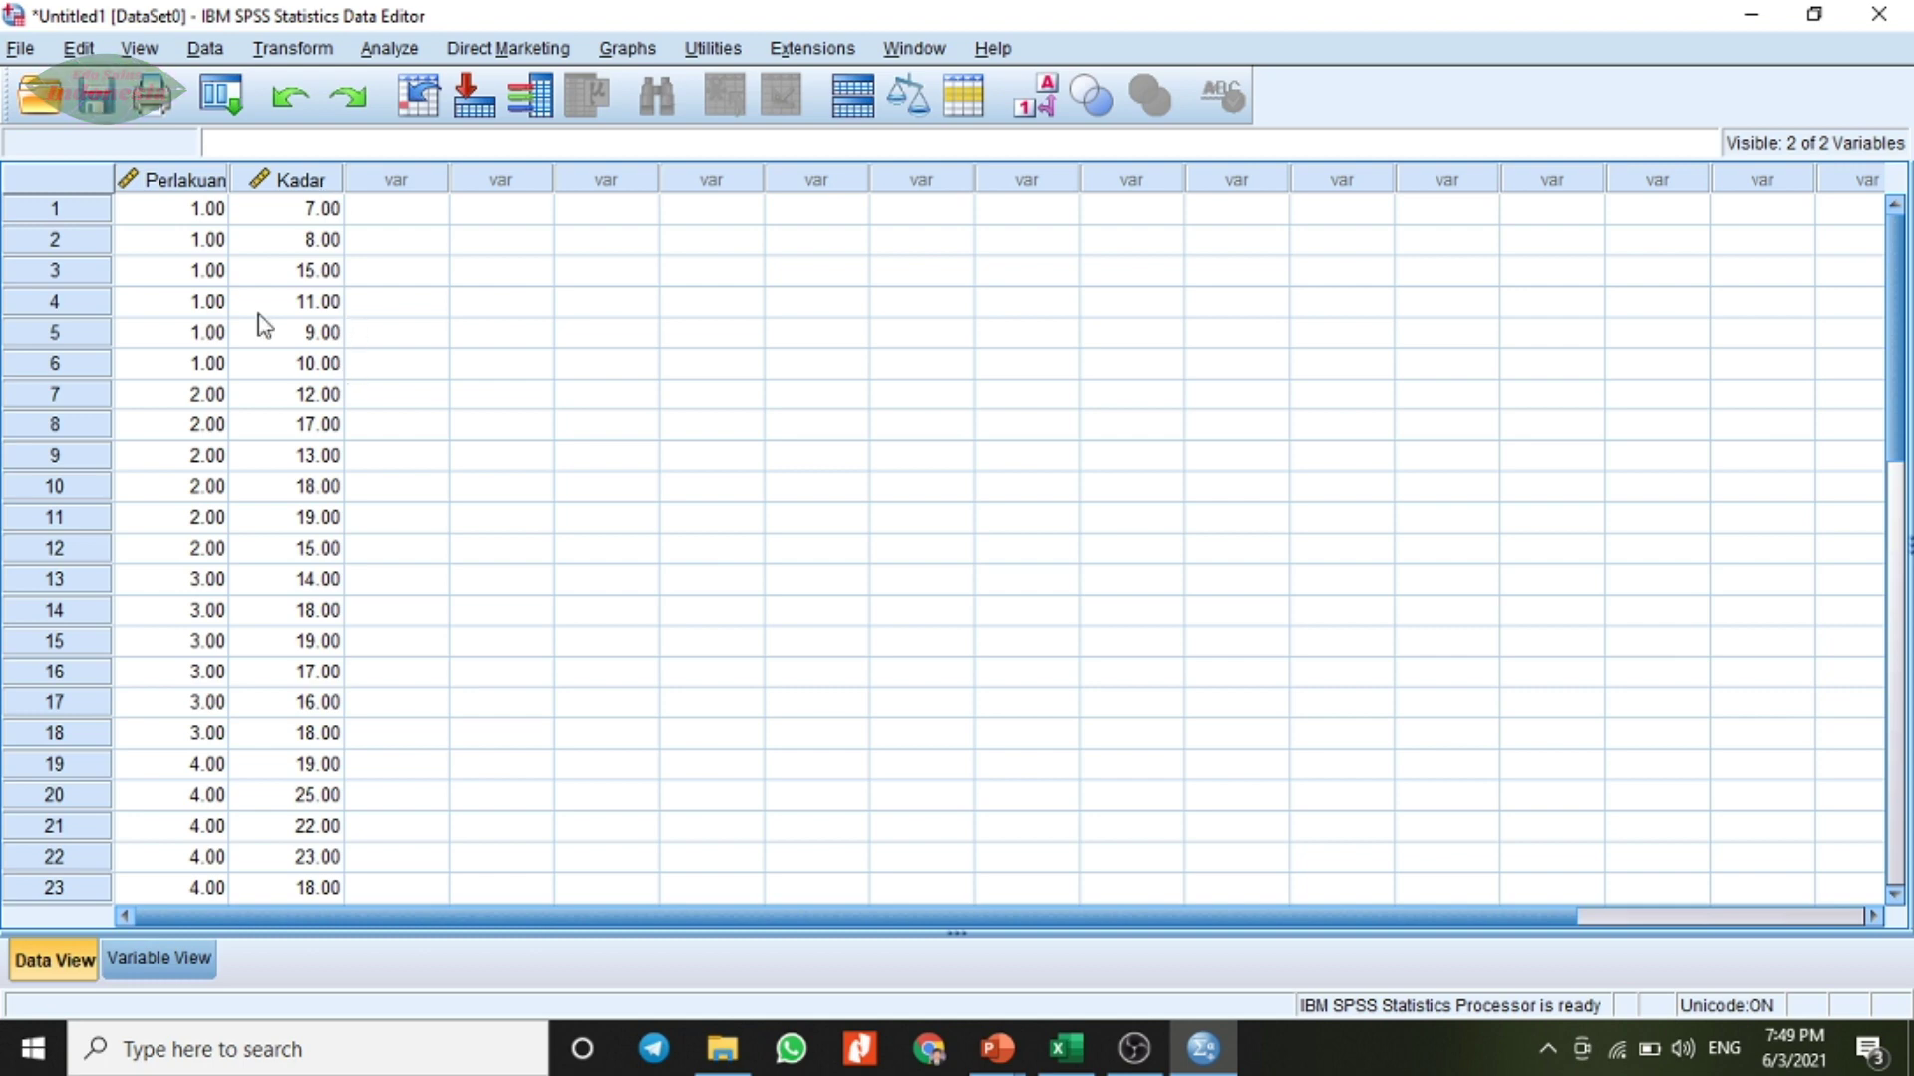
# - Set up a One-Way ANOVA with Aliran Udara as the factor and Kadar Air Simplisia as the dependent variable
pyautogui.click(388, 50)
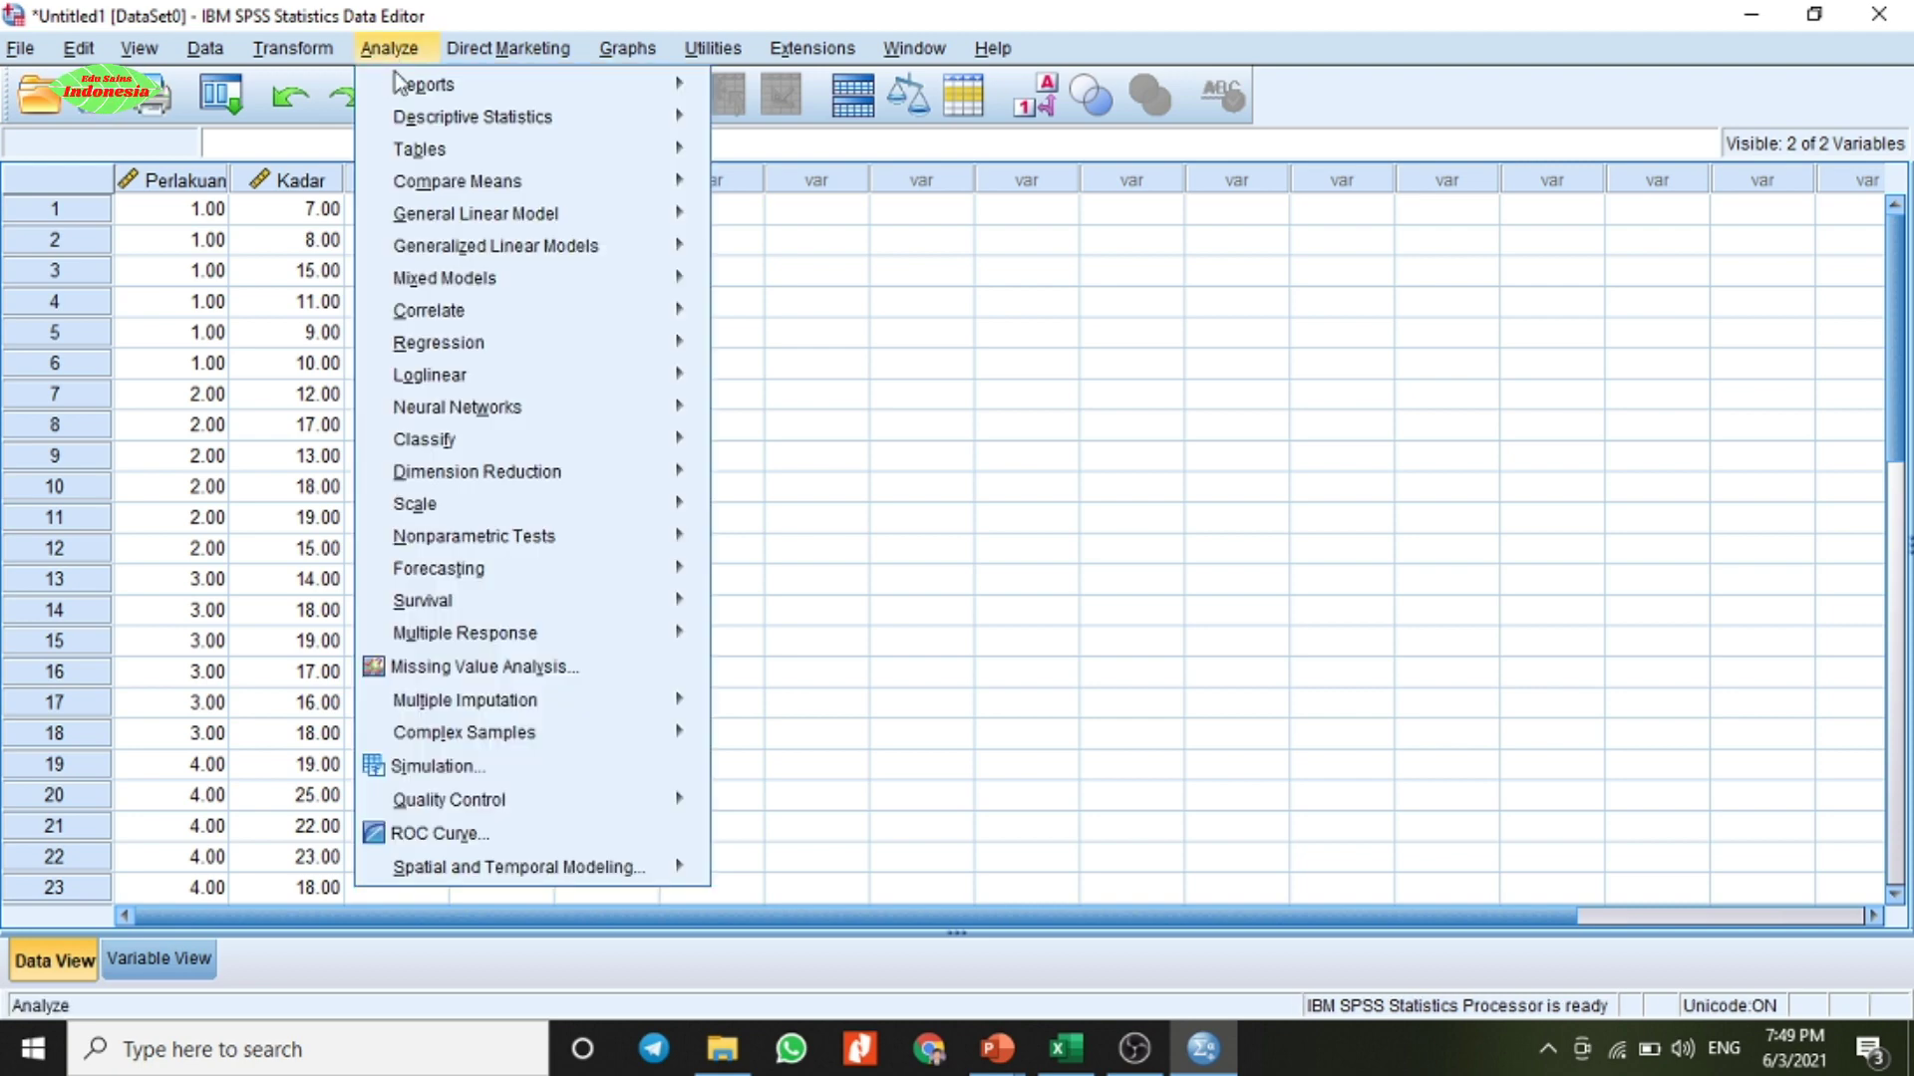
pyautogui.moveTo(516, 194)
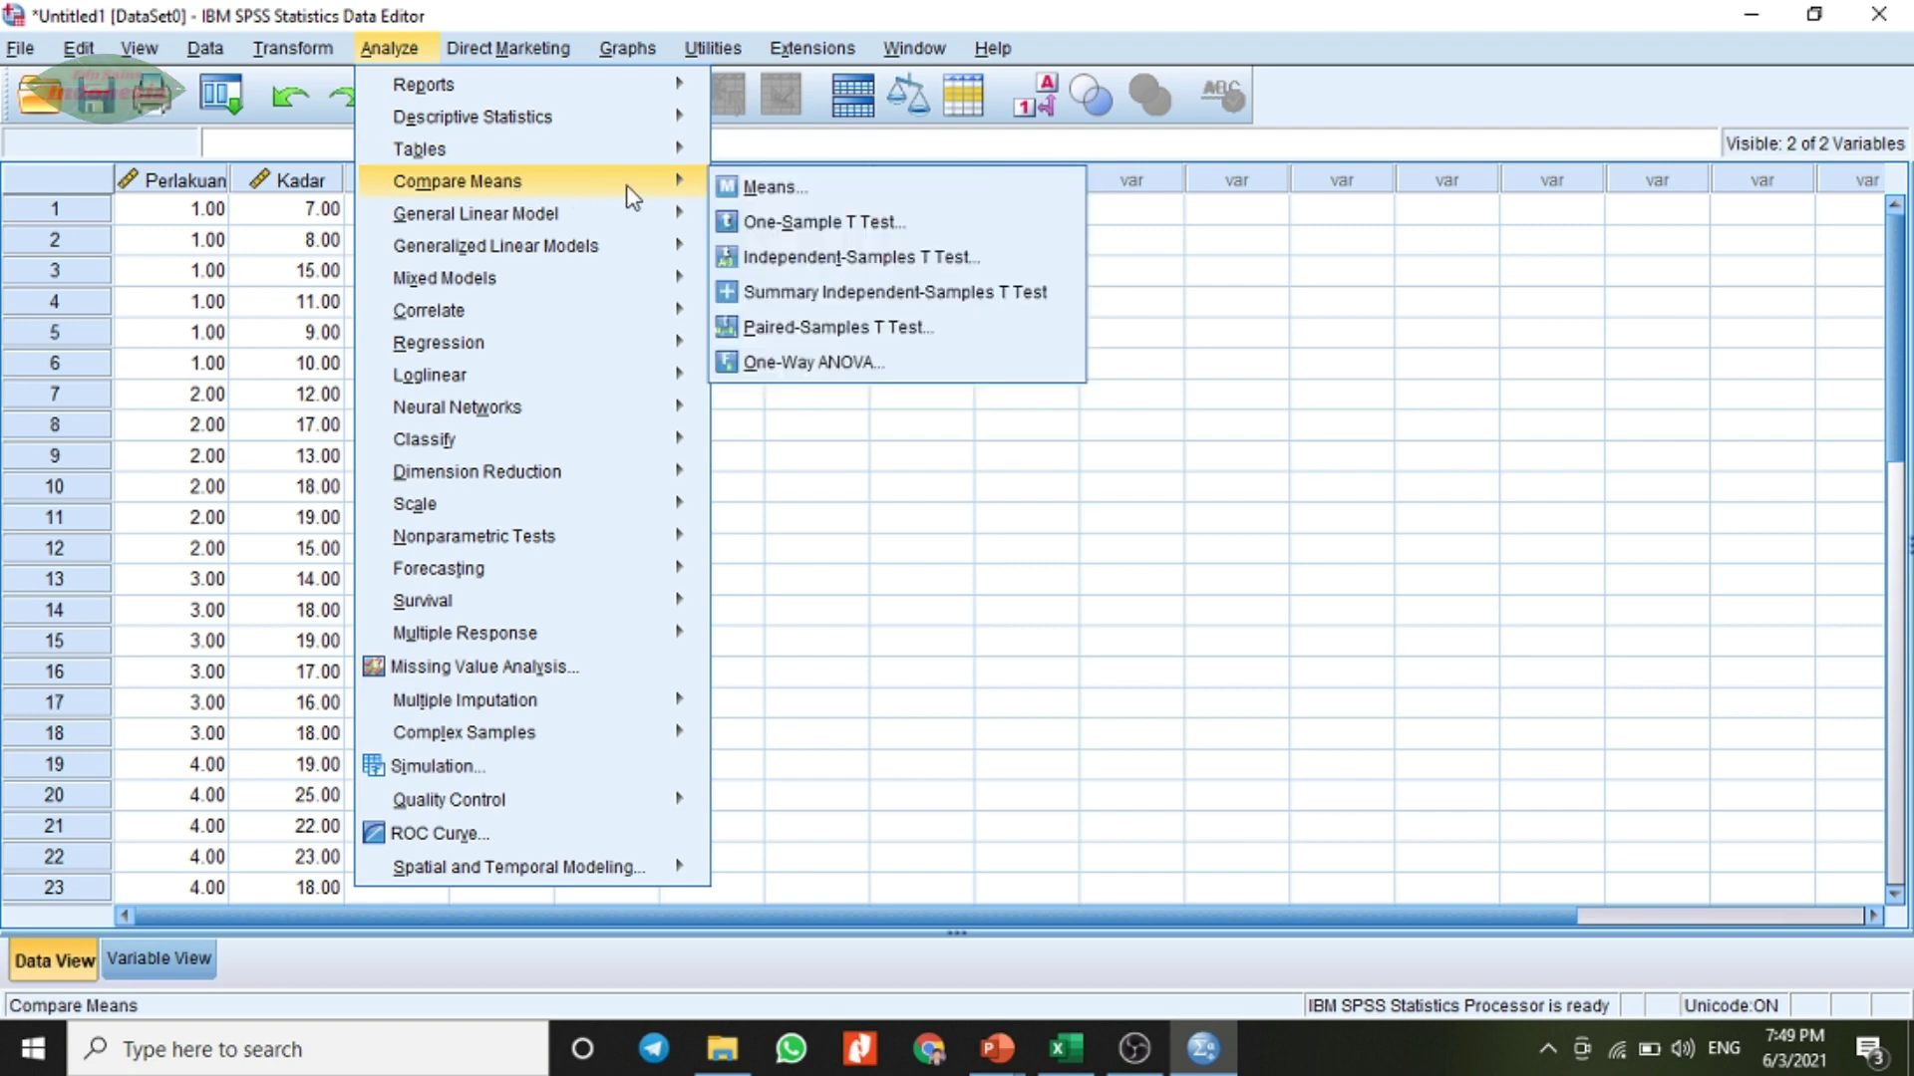
pyautogui.click(779, 365)
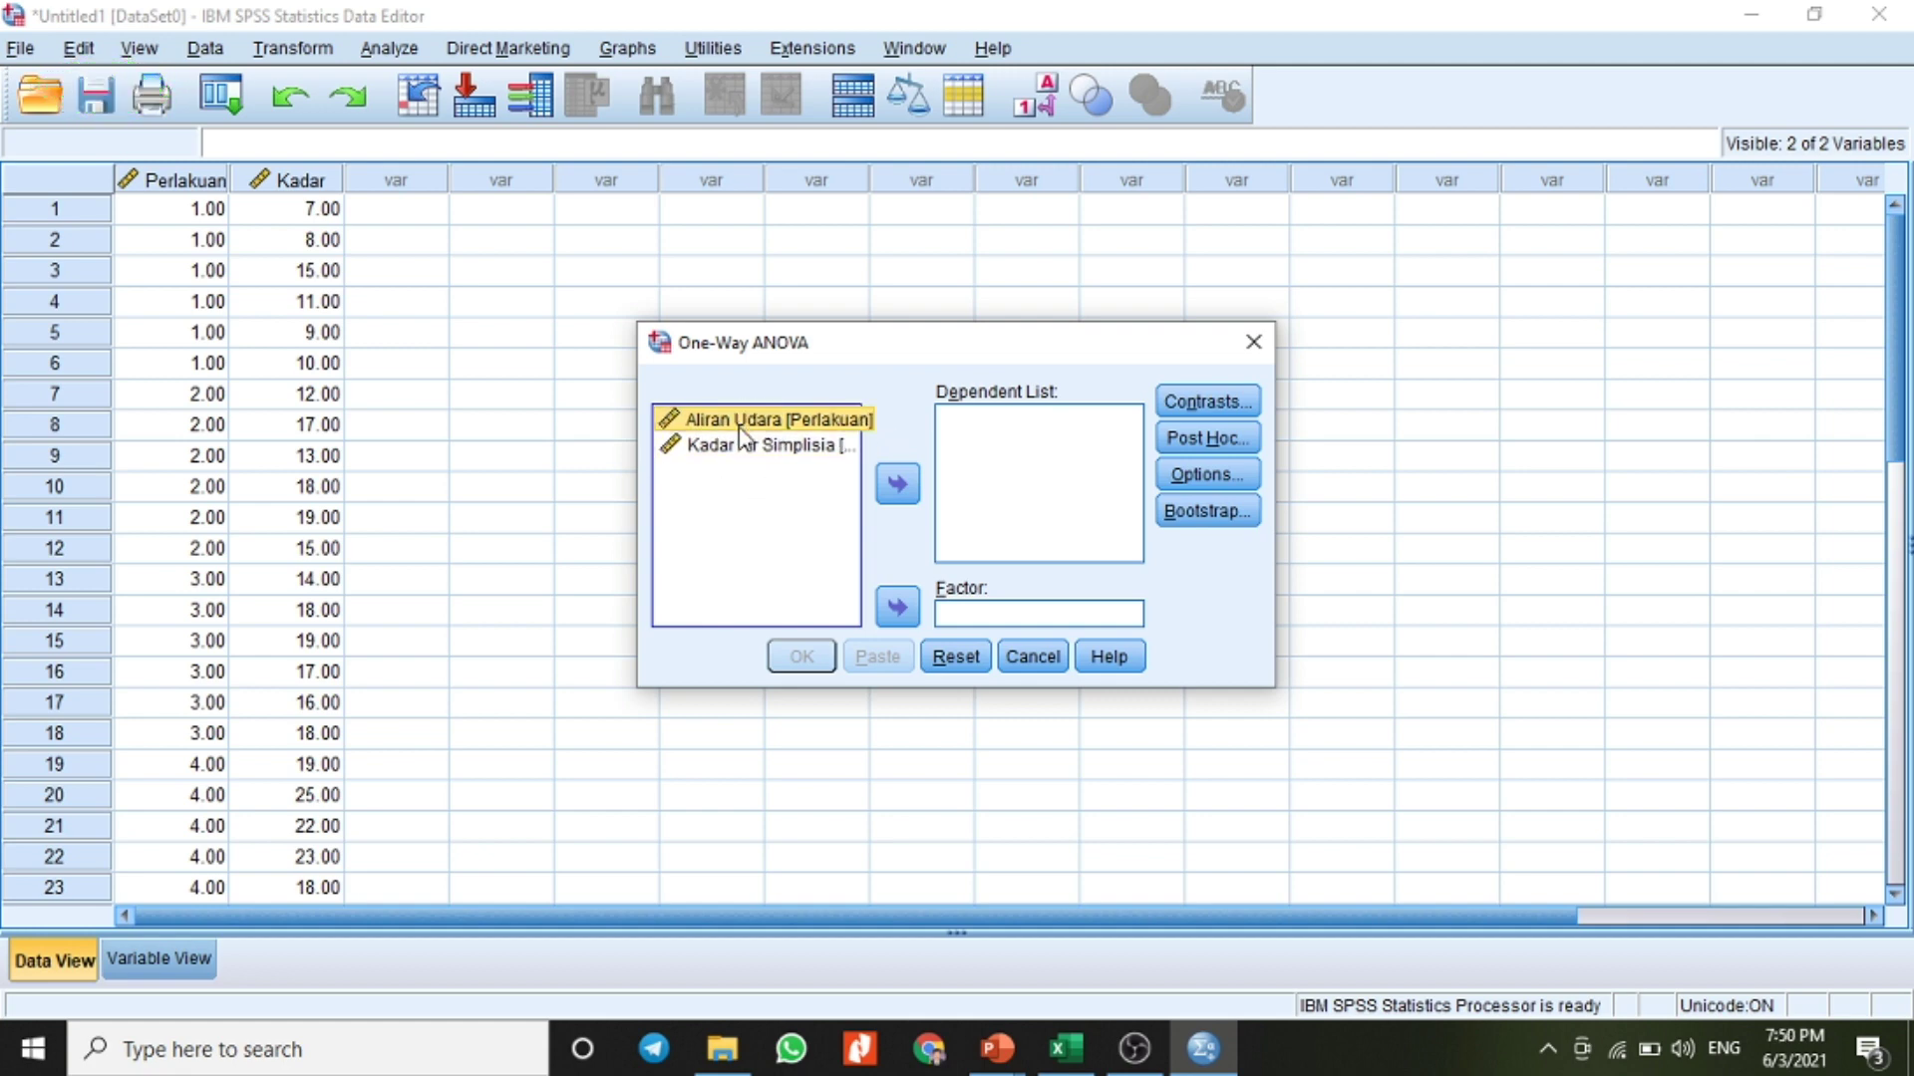
pyautogui.click(891, 608)
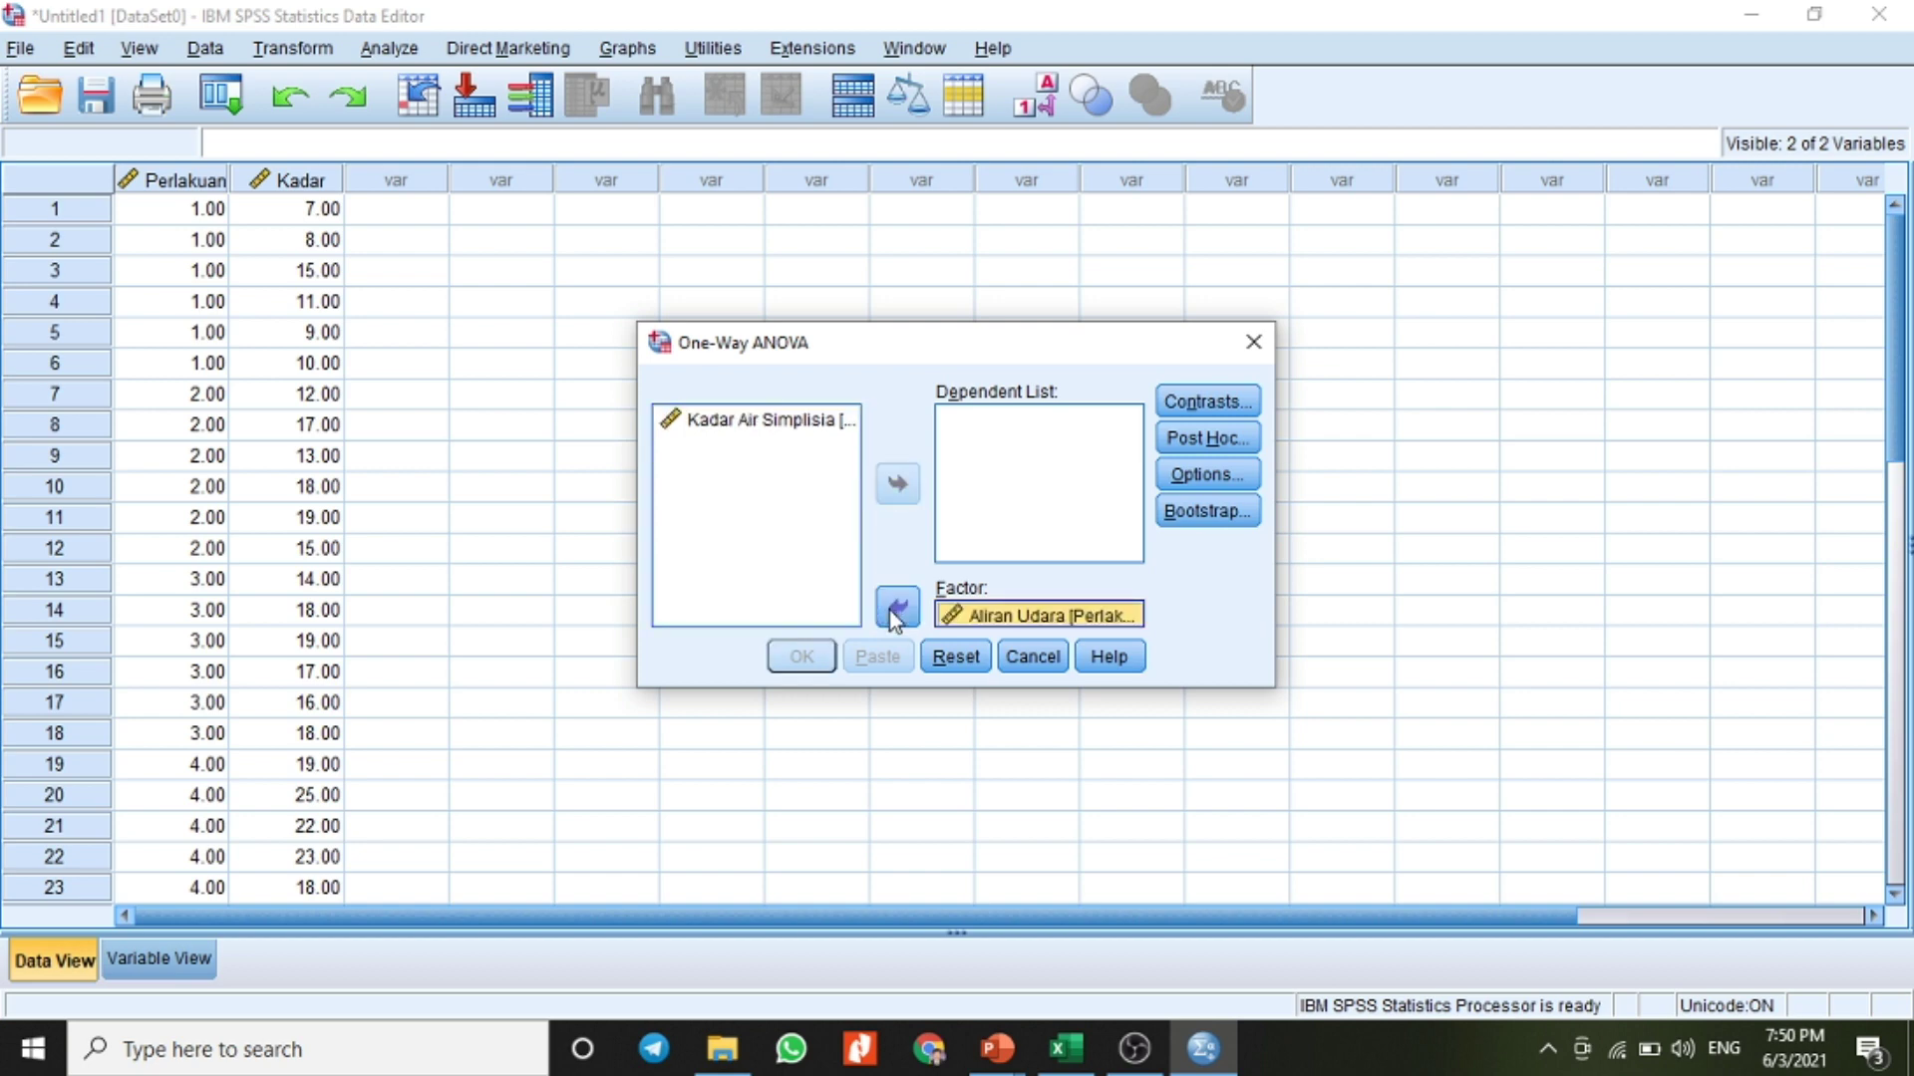
pyautogui.click(757, 420)
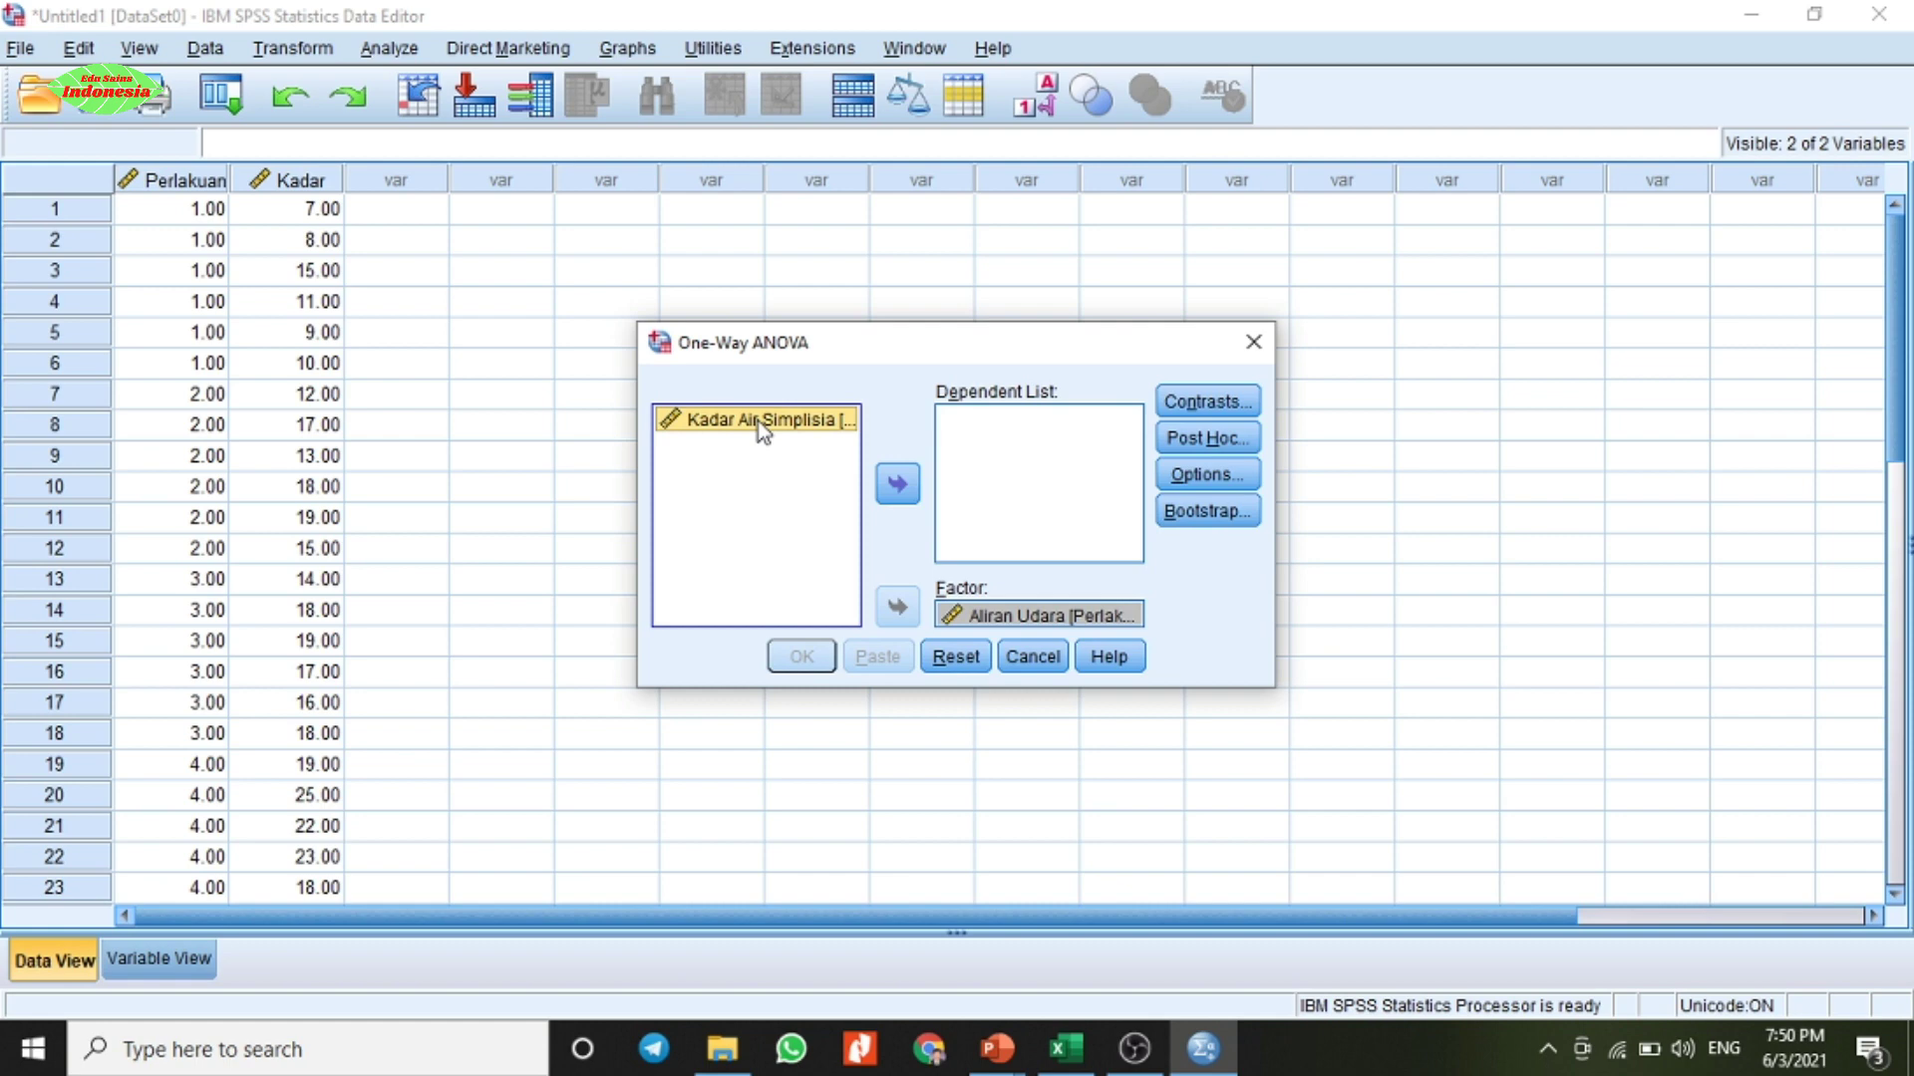
pyautogui.click(908, 490)
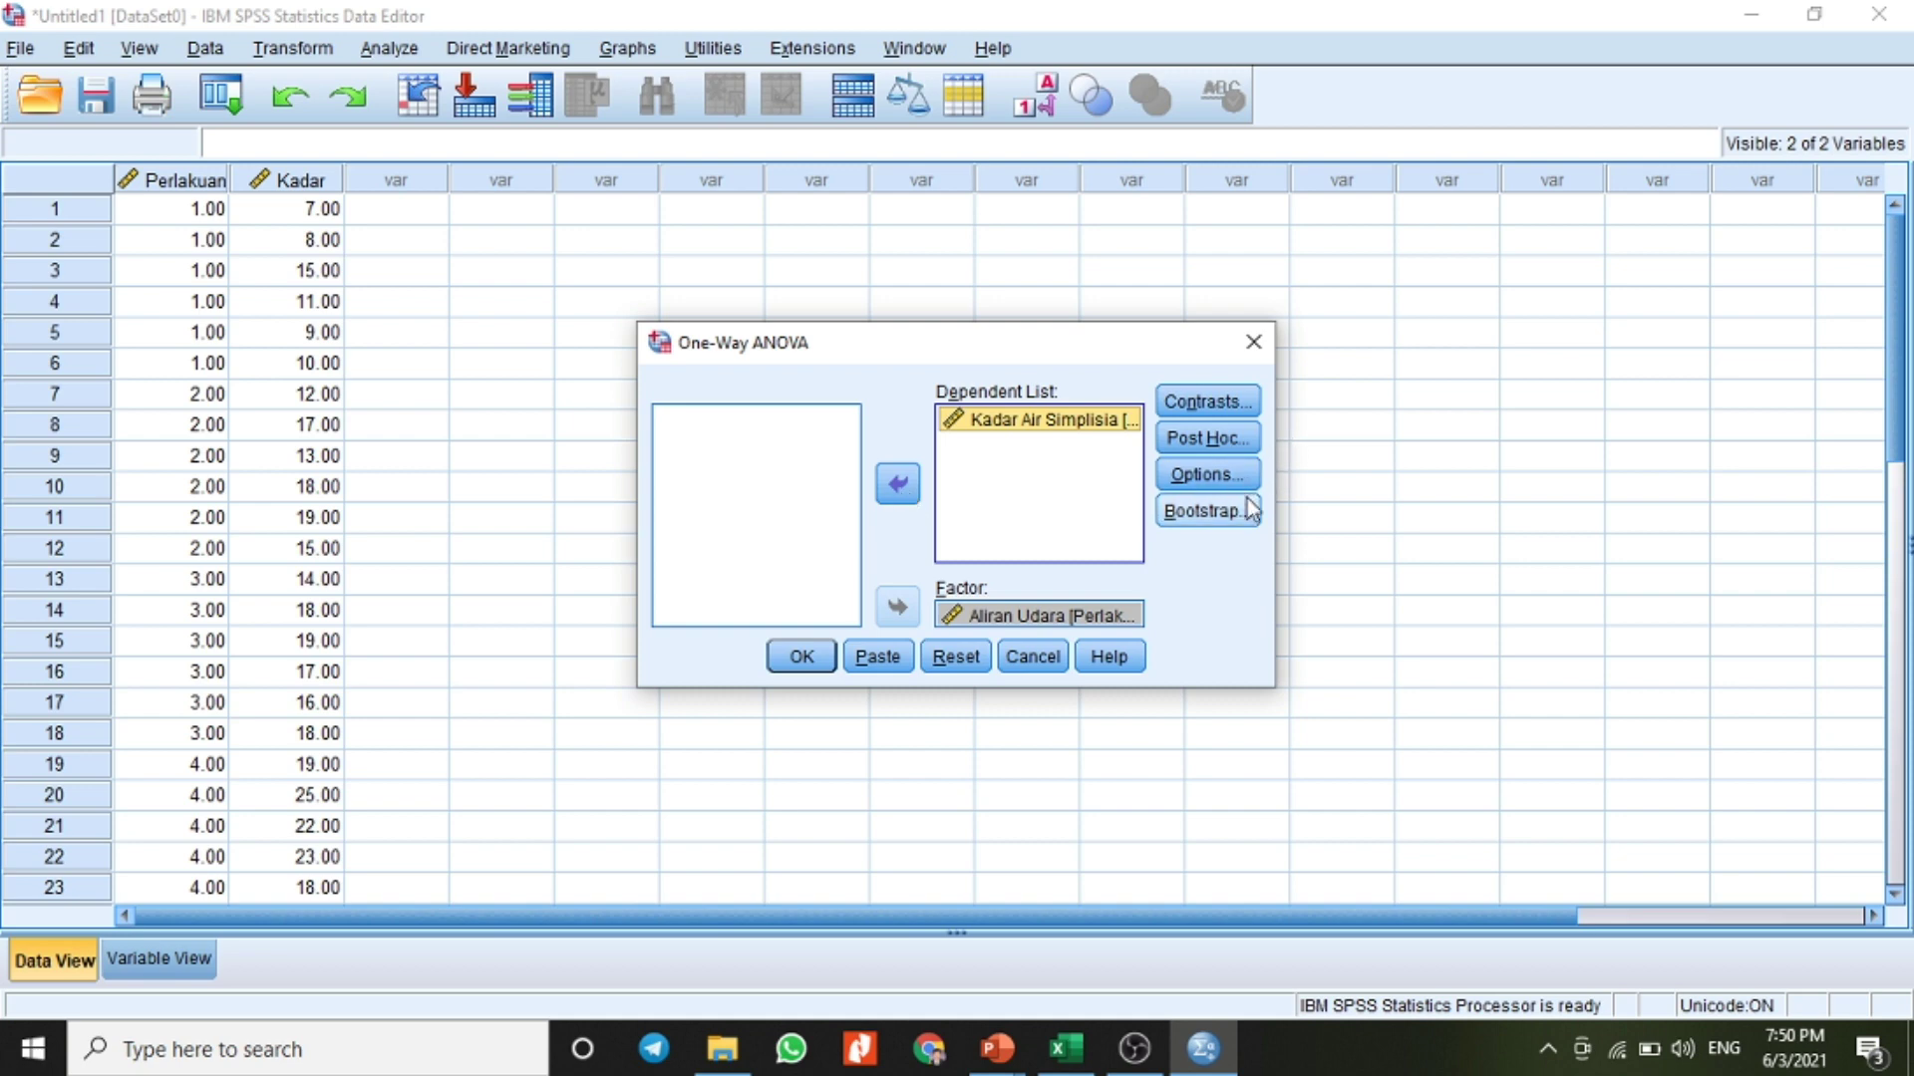
# - Include the Descriptive and Homogeneity of variance test statistics in the One-Way ANOVA and run the analysis
pyautogui.click(1192, 475)
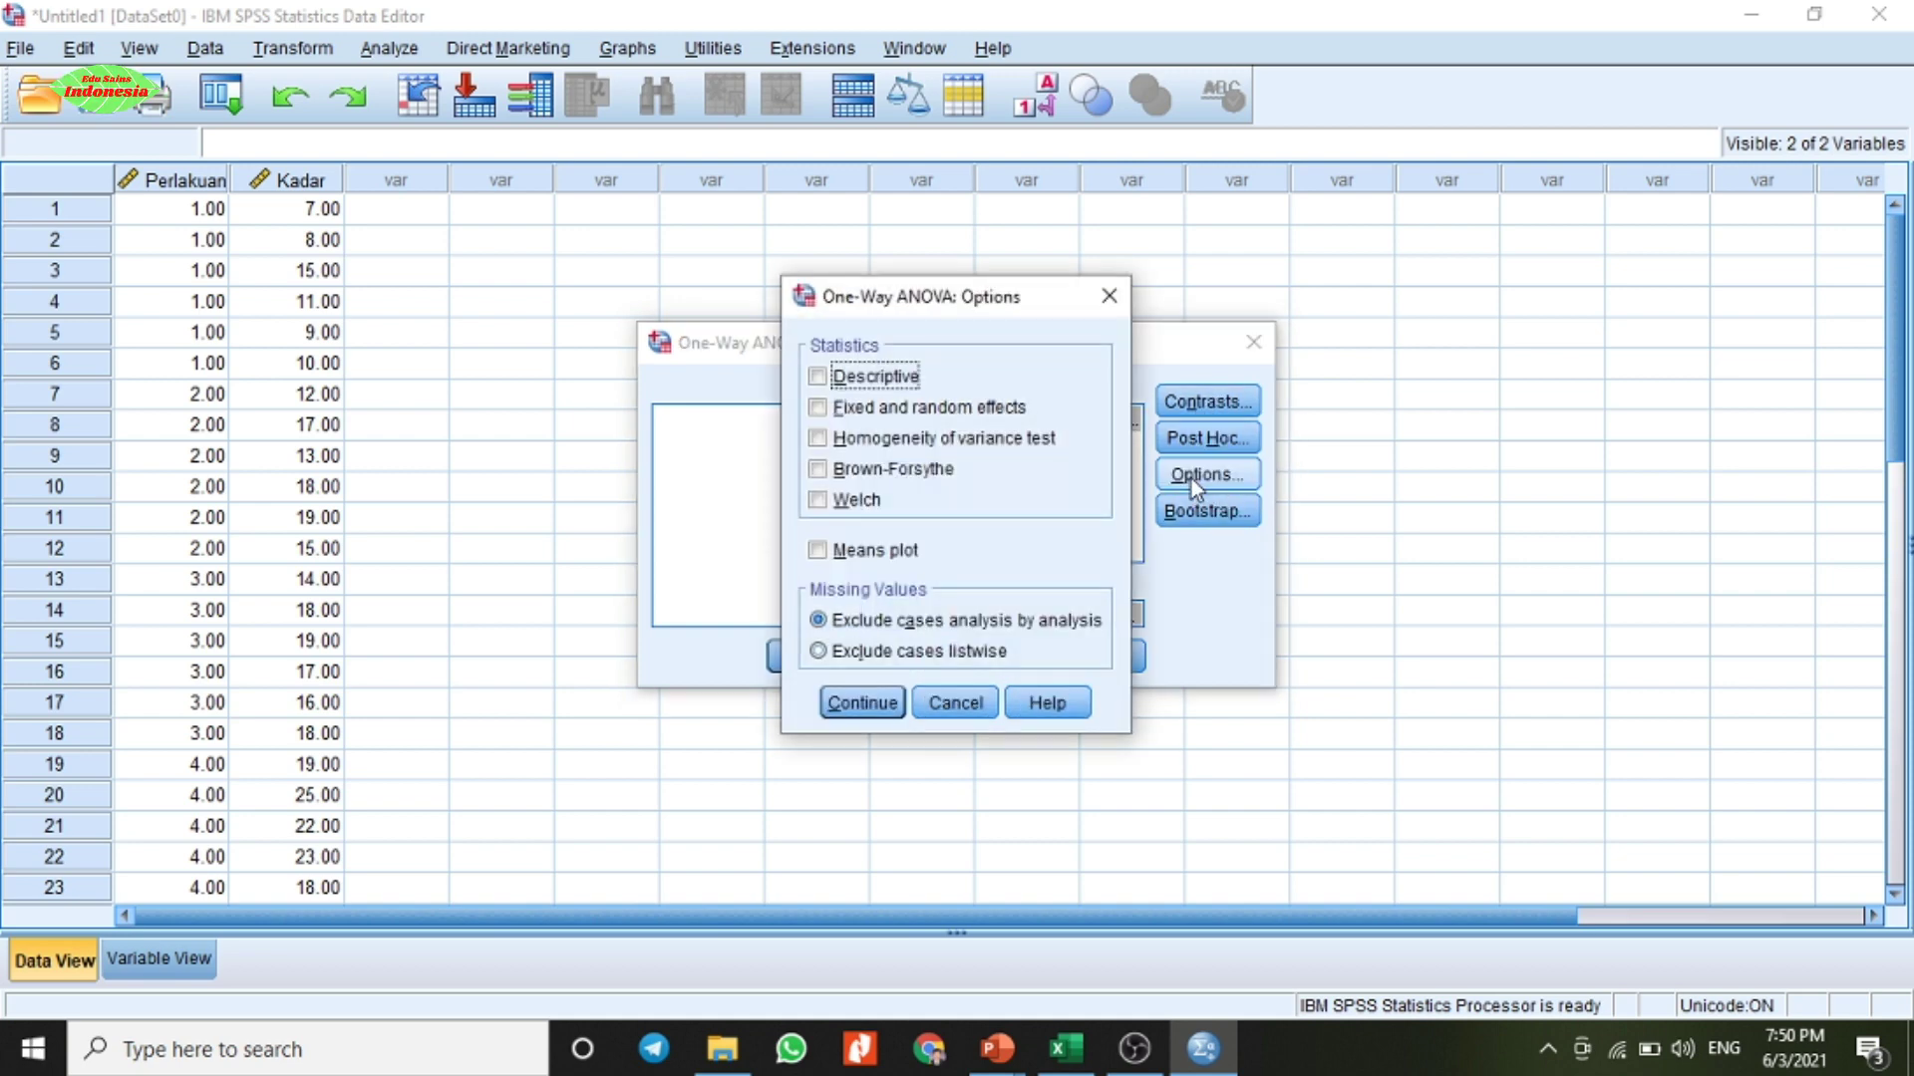
pyautogui.click(817, 379)
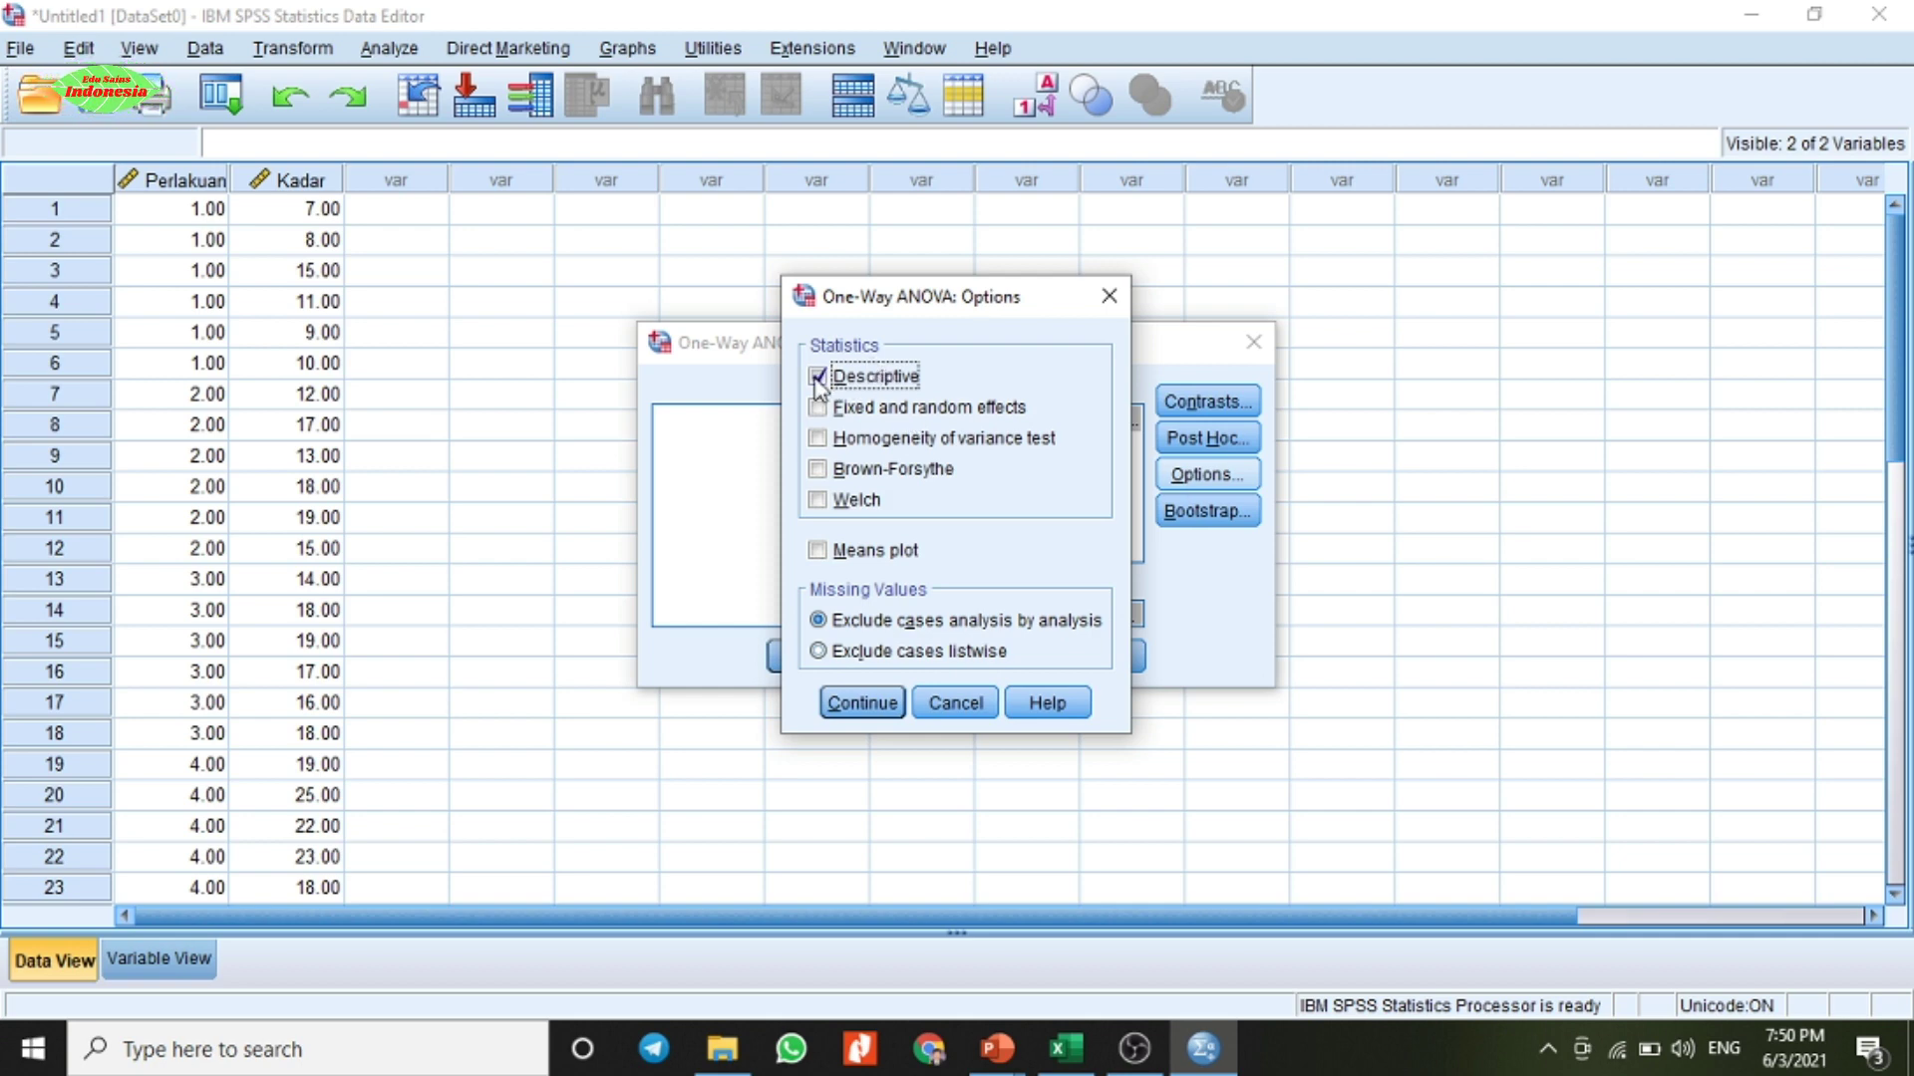
pyautogui.click(818, 439)
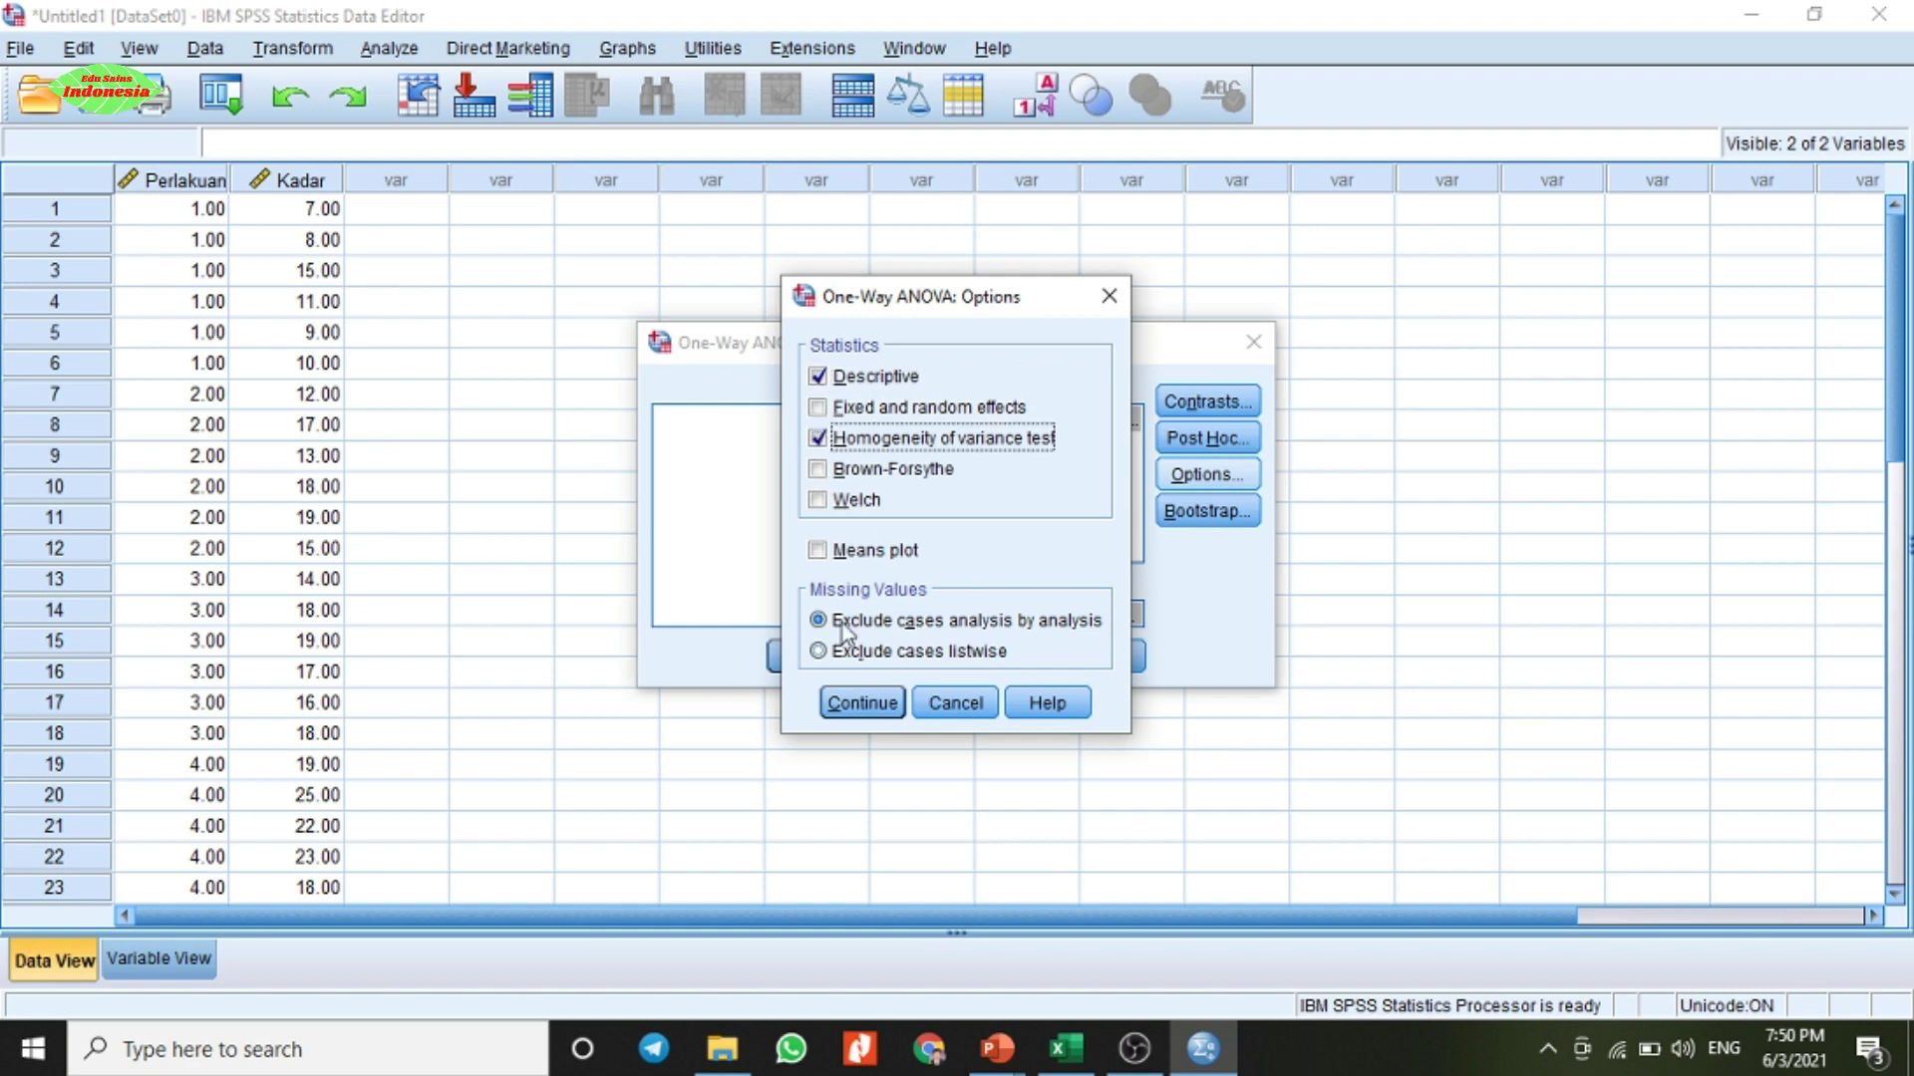
pyautogui.click(863, 703)
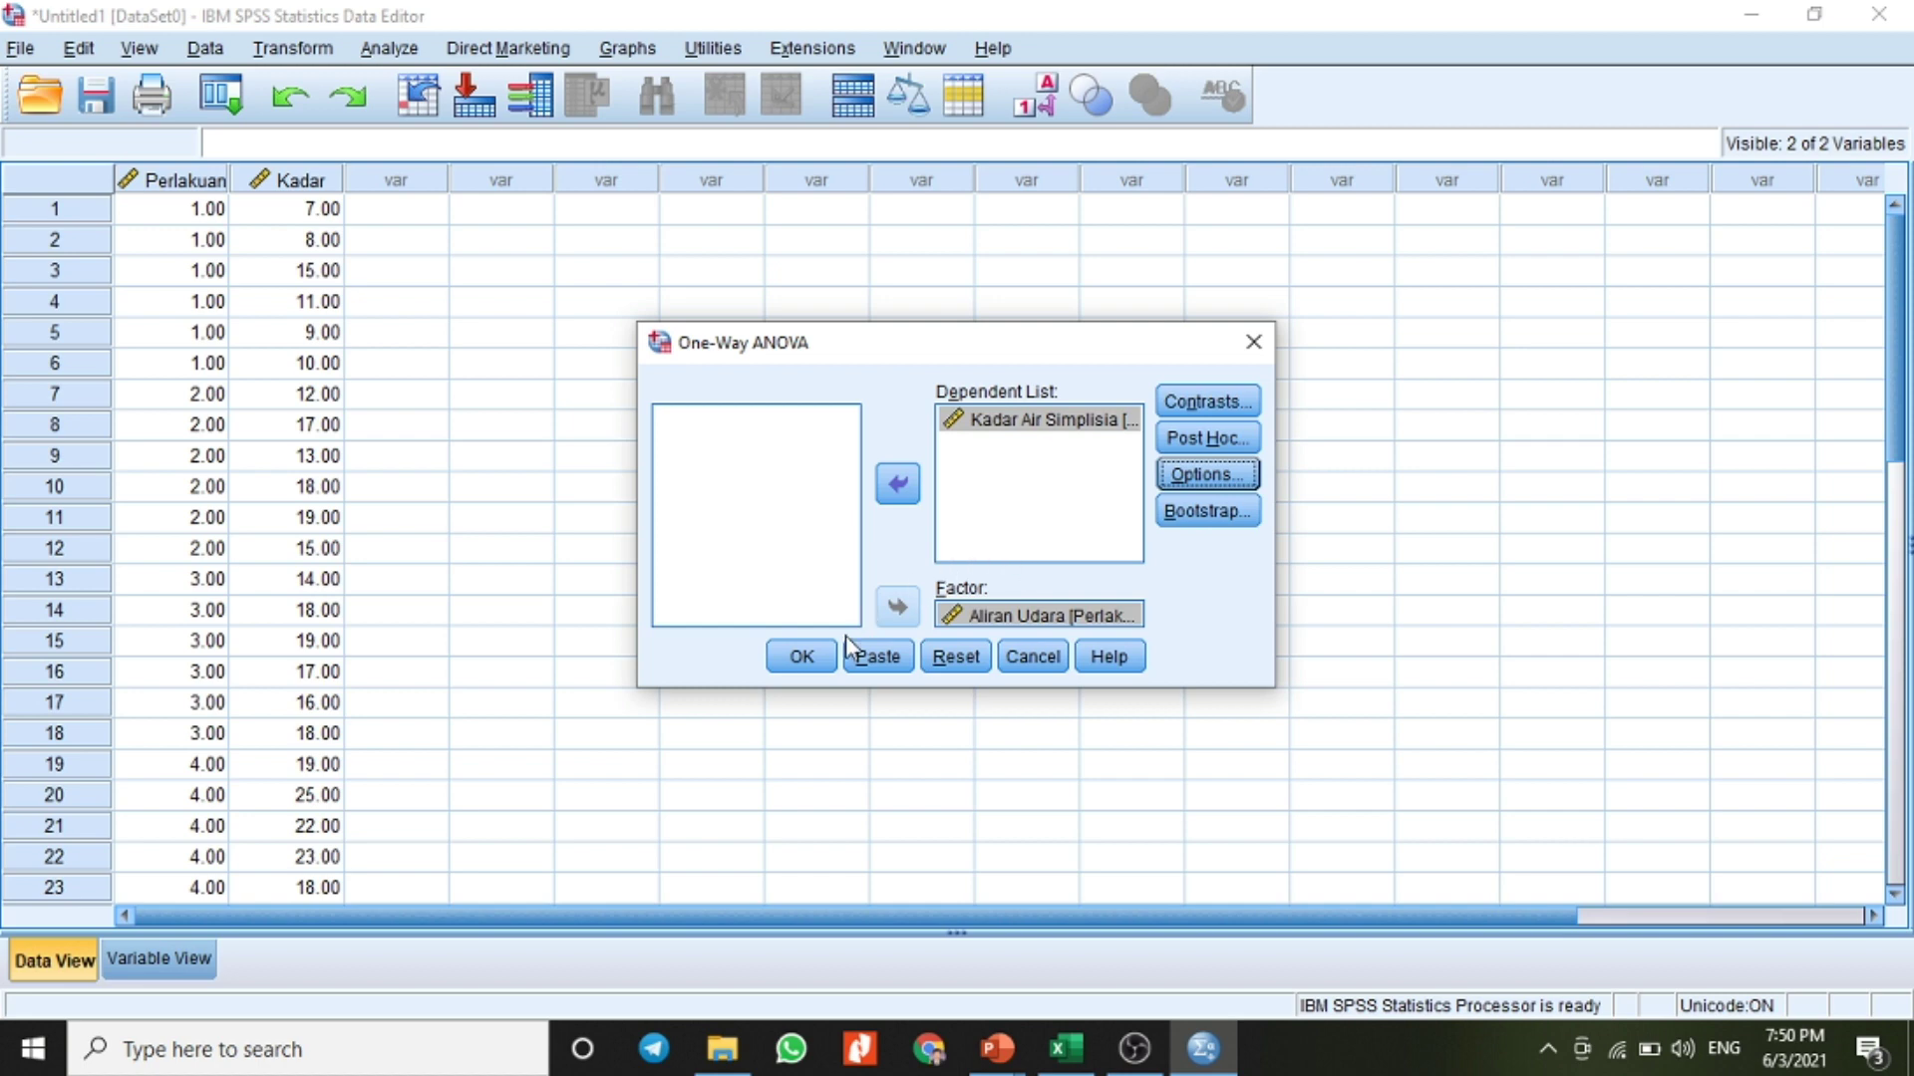
pyautogui.click(803, 658)
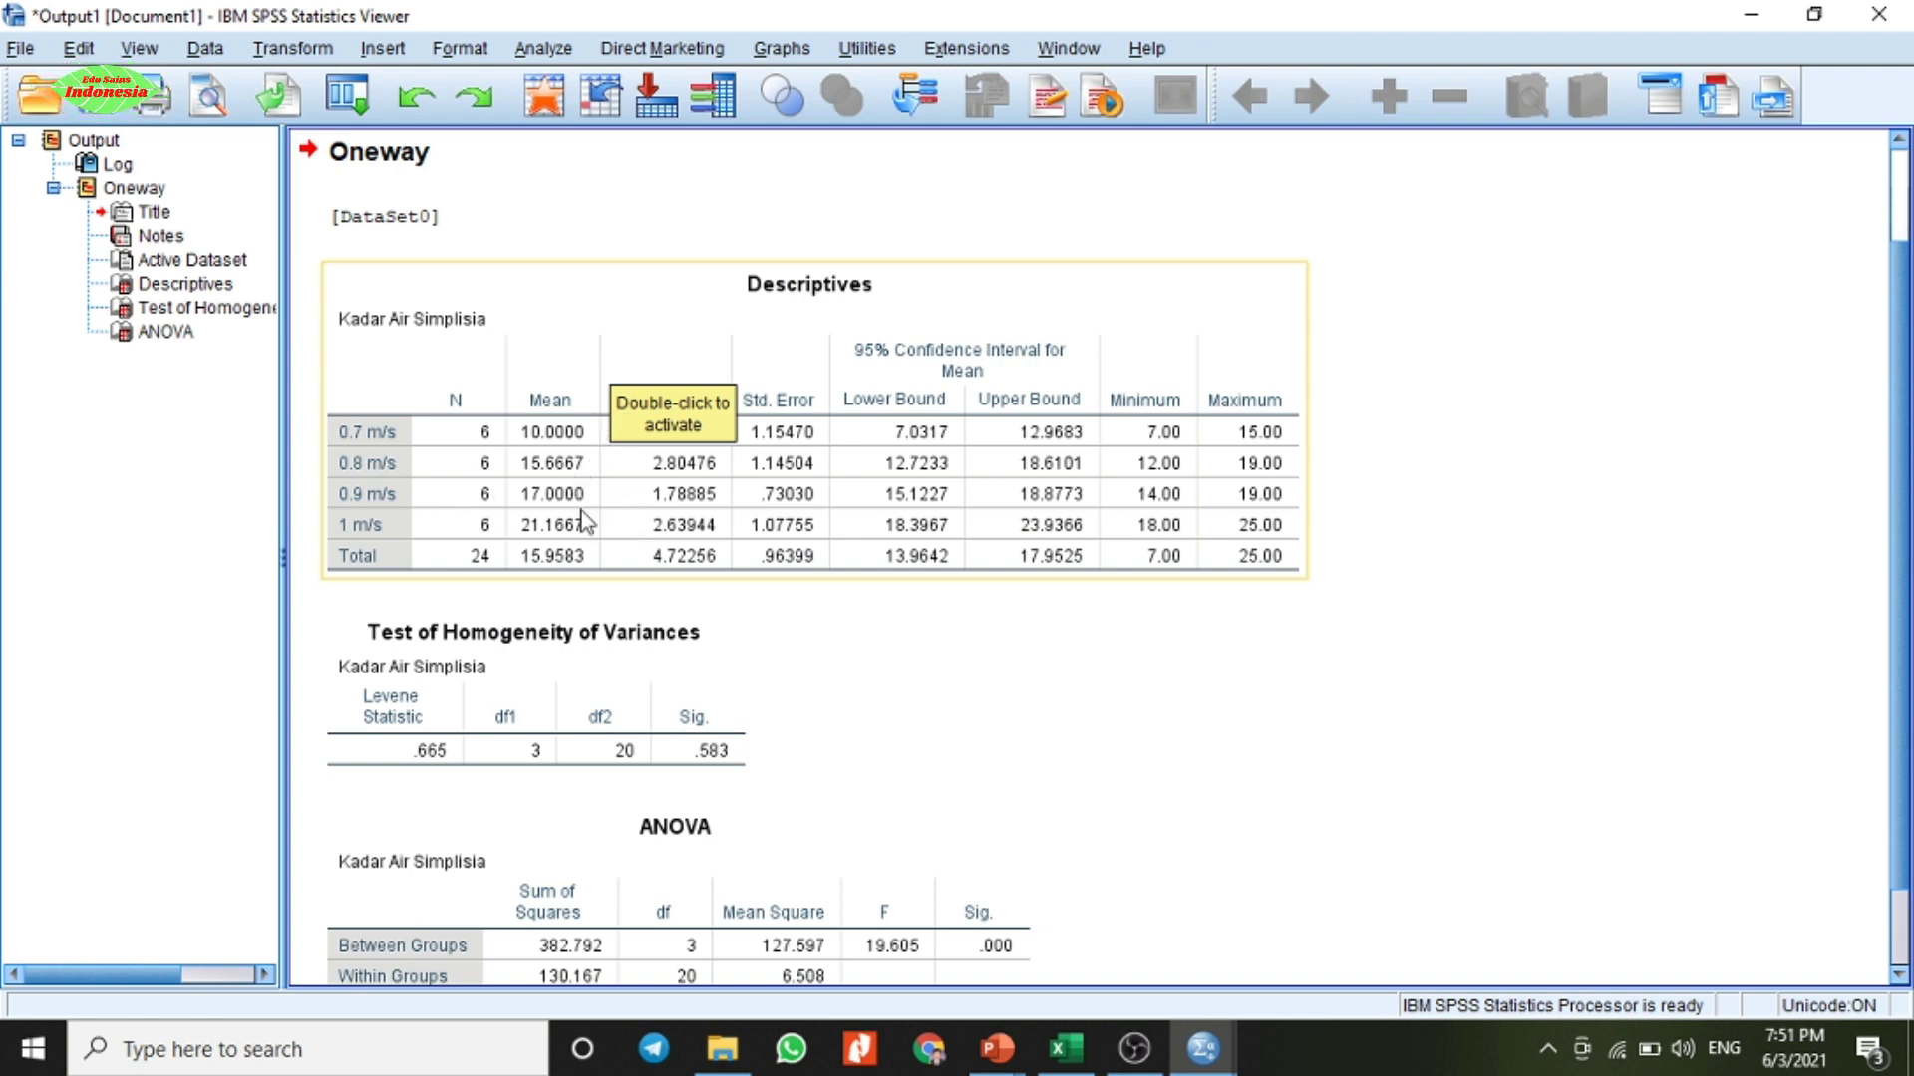
# - Examine the Descriptives, Test of Homogeneity of Variances and ANOVA tables in the Oneway output
pyautogui.click(1375, 954)
pyautogui.click(663, 547)
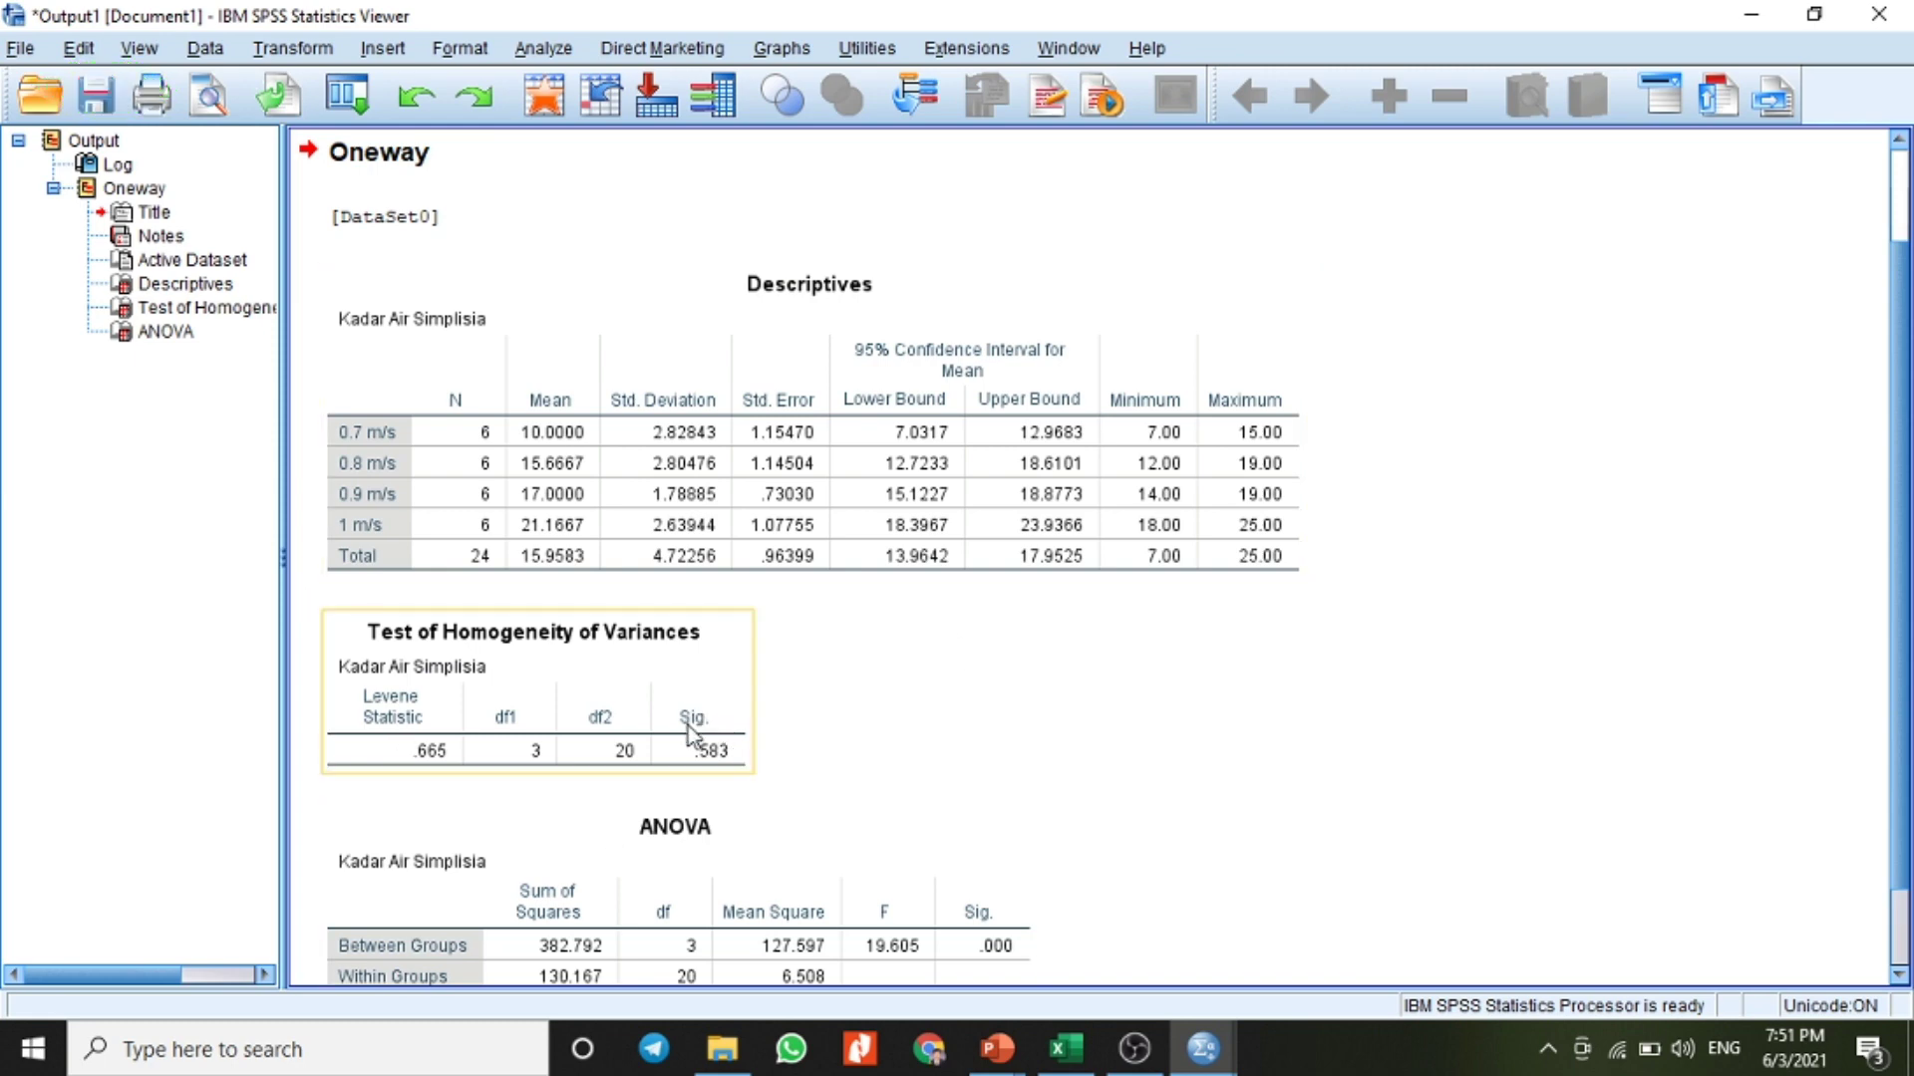
pyautogui.scroll(-2, 1904, 379)
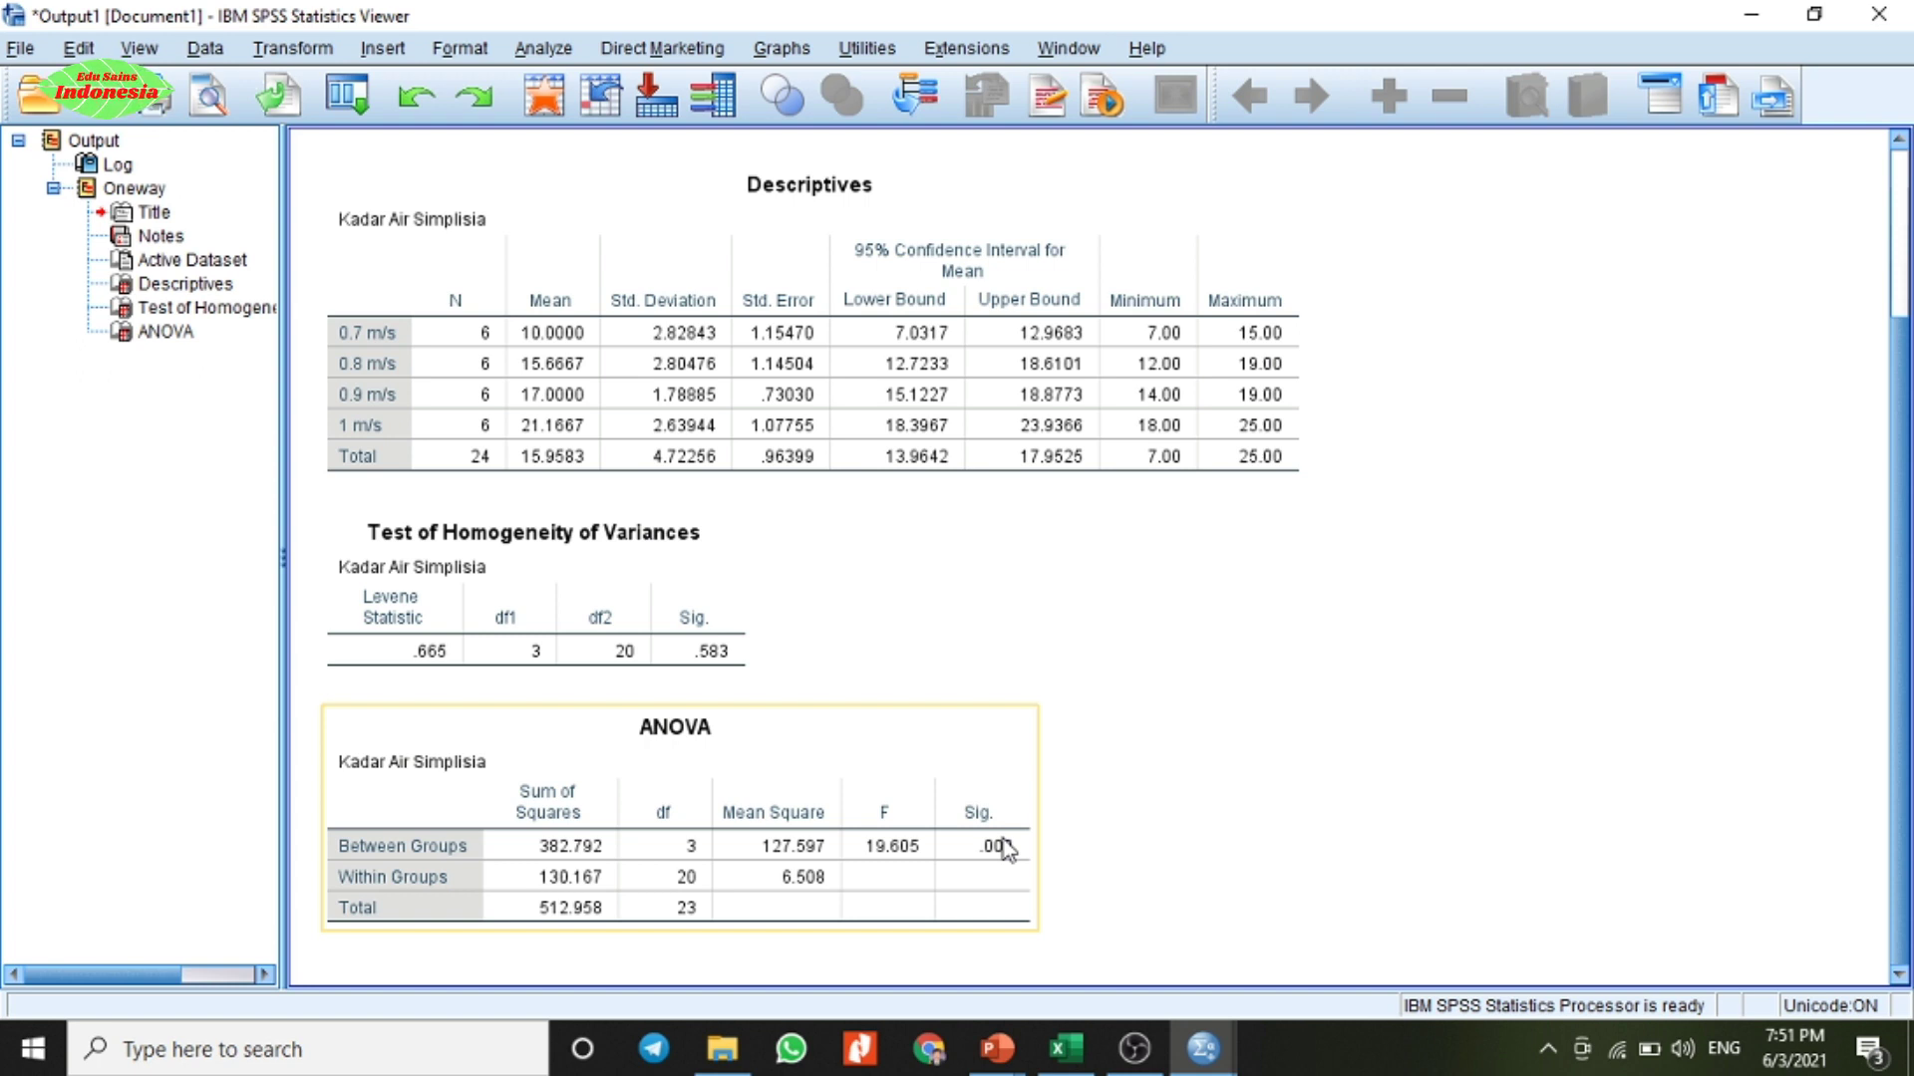
pyautogui.click(681, 543)
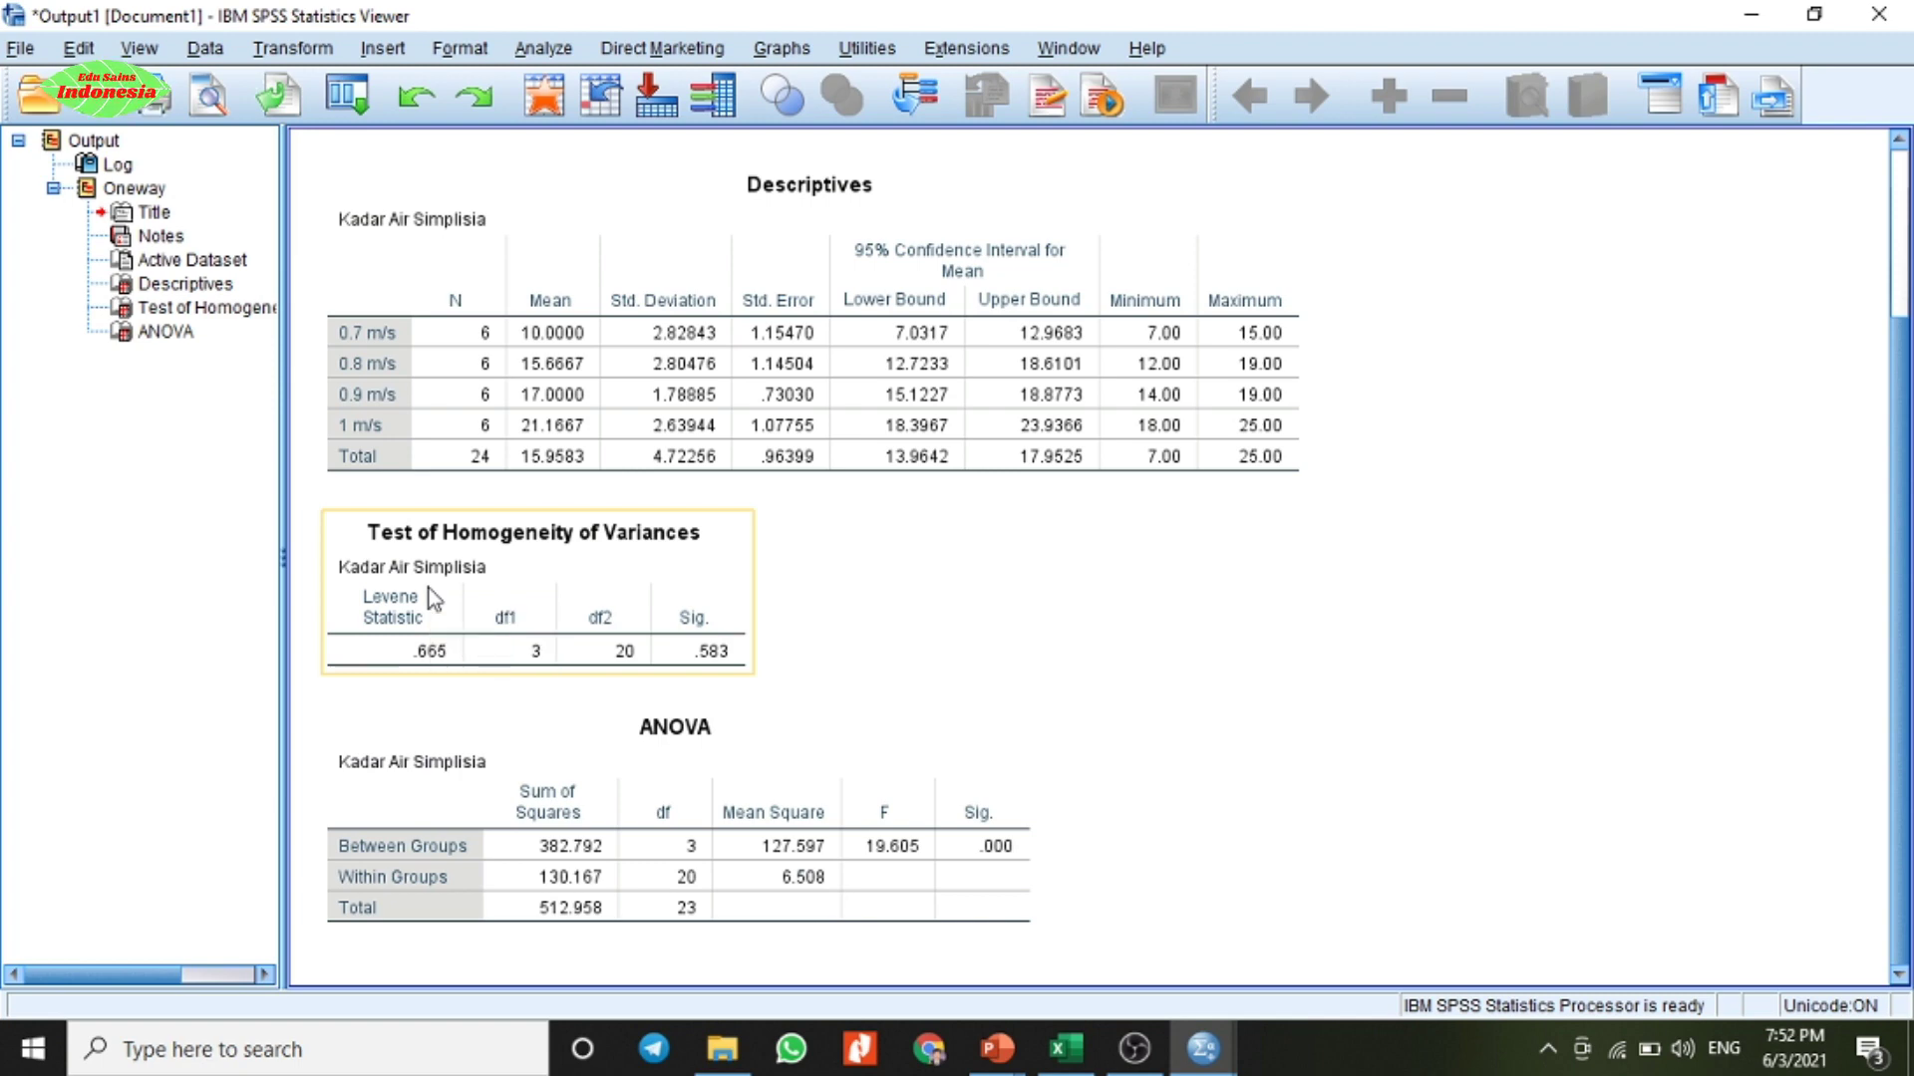
pyautogui.click(351, 781)
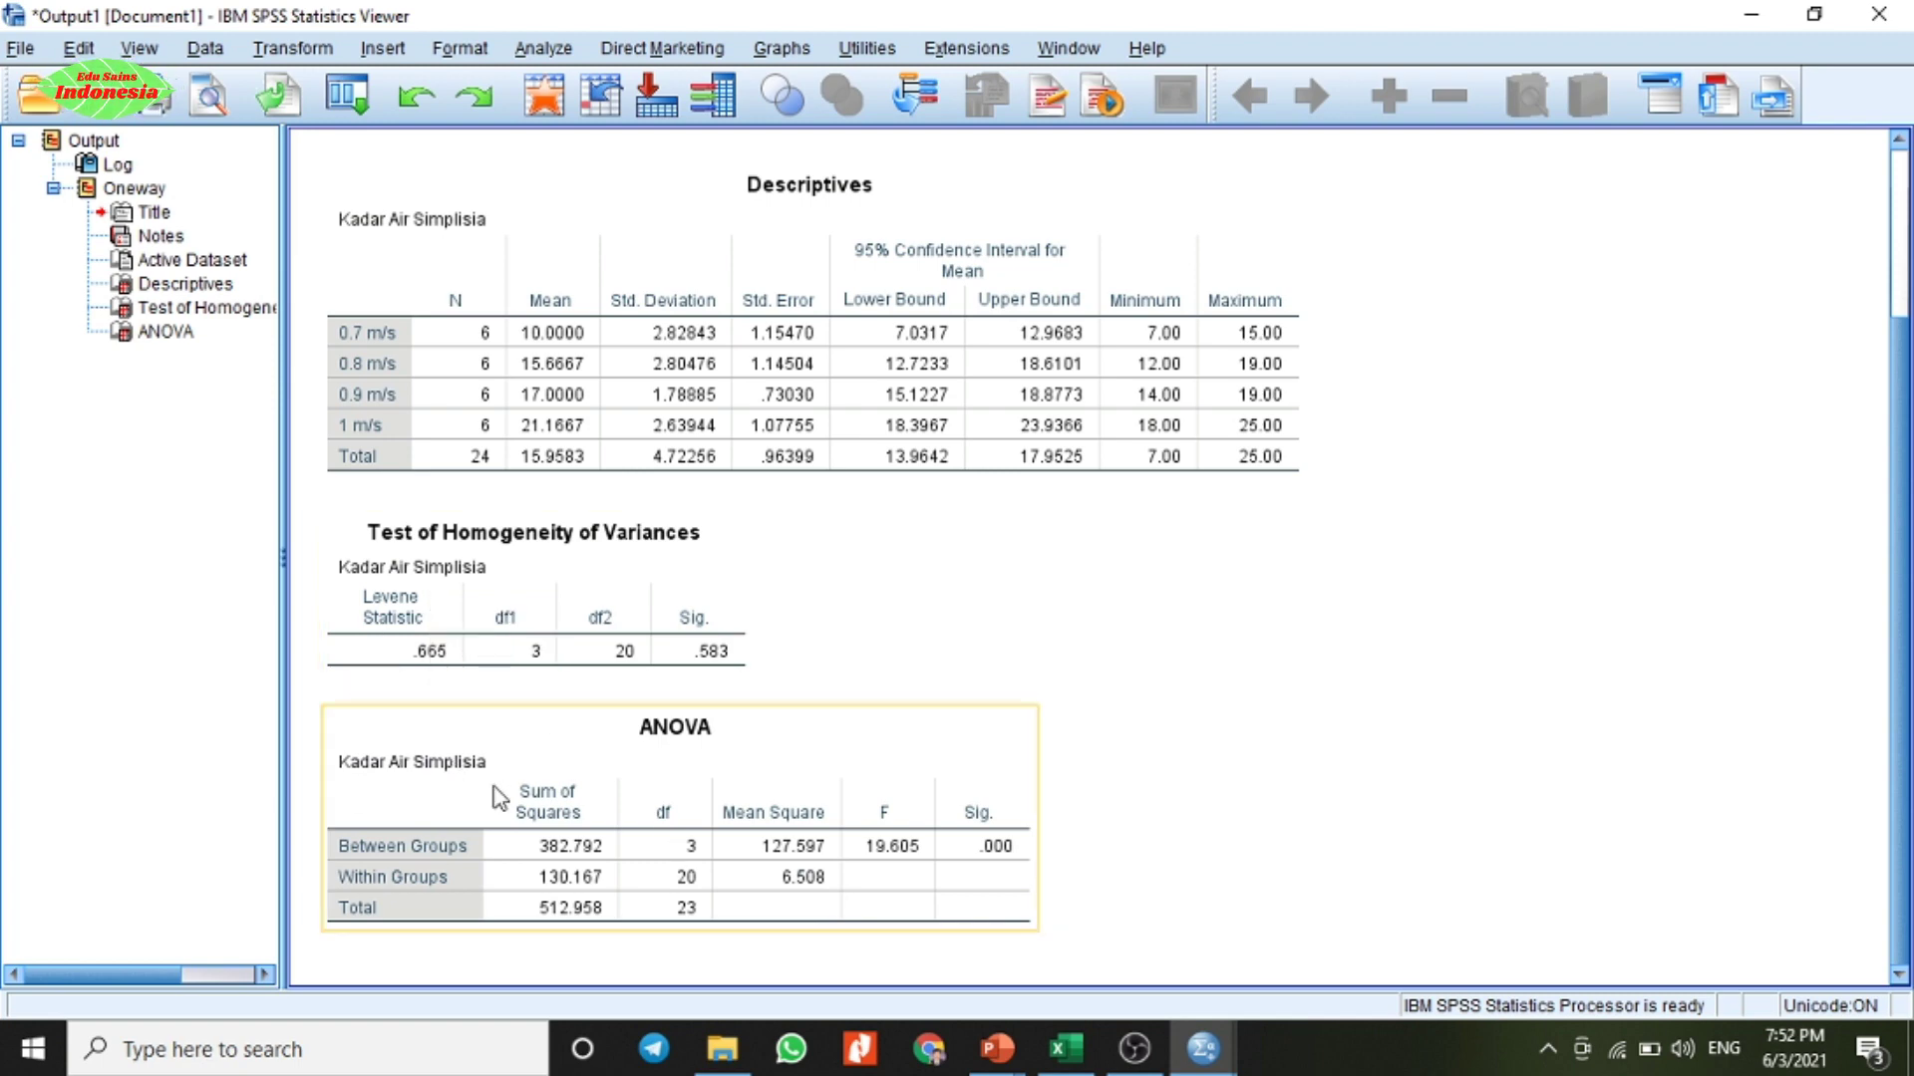